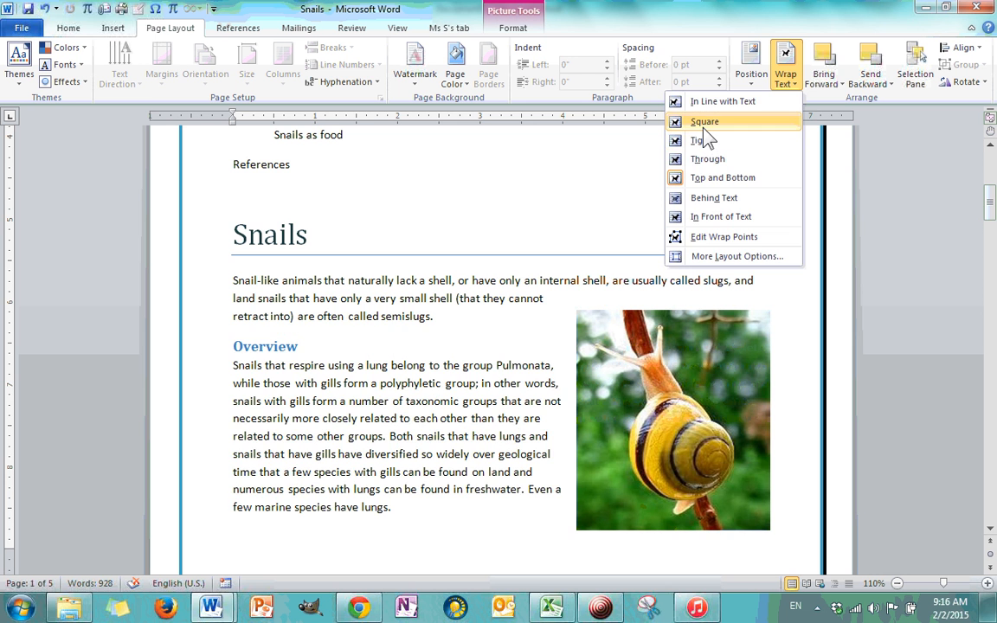
# Set the snail picture's text wrapping to Square and move it left into the intro and Overview text so text flows on both sides
pyautogui.click(705, 122)
pyautogui.scroll(-3, 678, 205)
pyautogui.moveTo(677, 205); pyautogui.dragTo(435, 277)
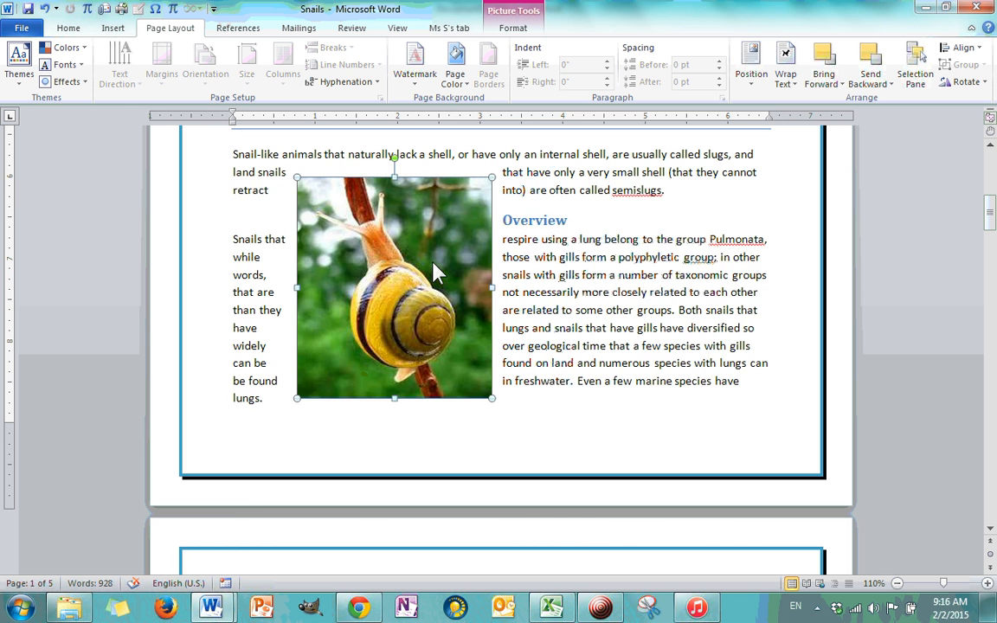
pyautogui.scroll(3, 618, 286)
pyautogui.moveTo(984, 201); pyautogui.dragTo(986, 208)
# Edit the snail picture's wrap points by pulling both right corners inward over the image, and finish wrap point editing
pyautogui.click(790, 86)
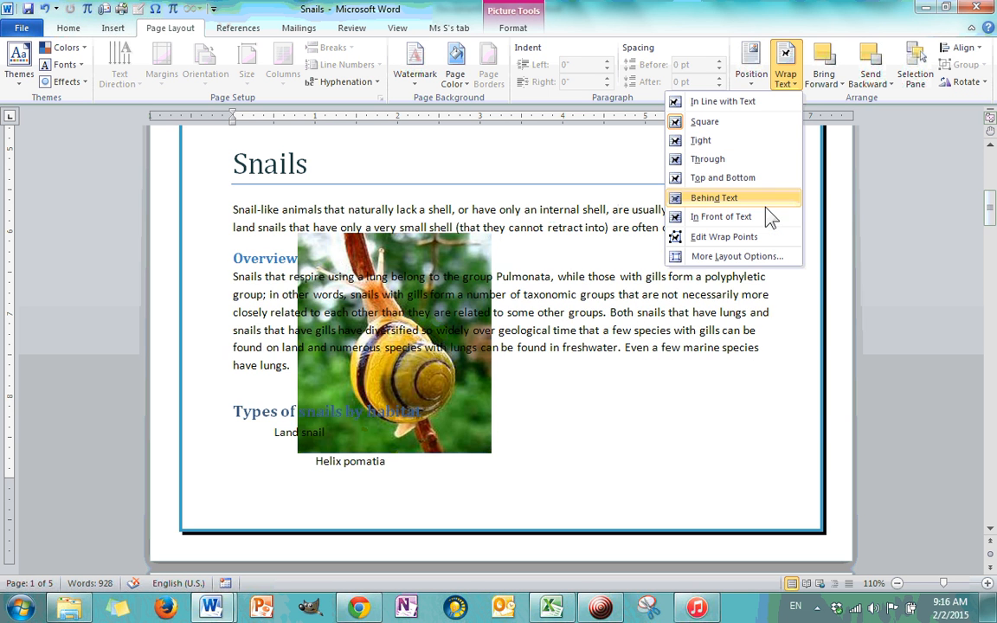
pyautogui.click(761, 239)
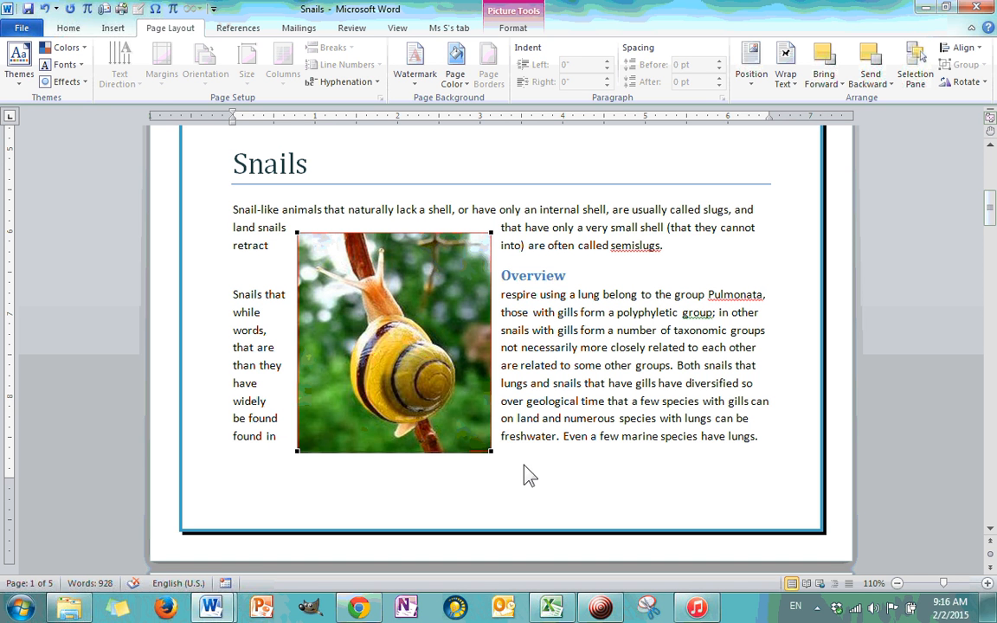
pyautogui.moveTo(491, 451); pyautogui.dragTo(458, 433)
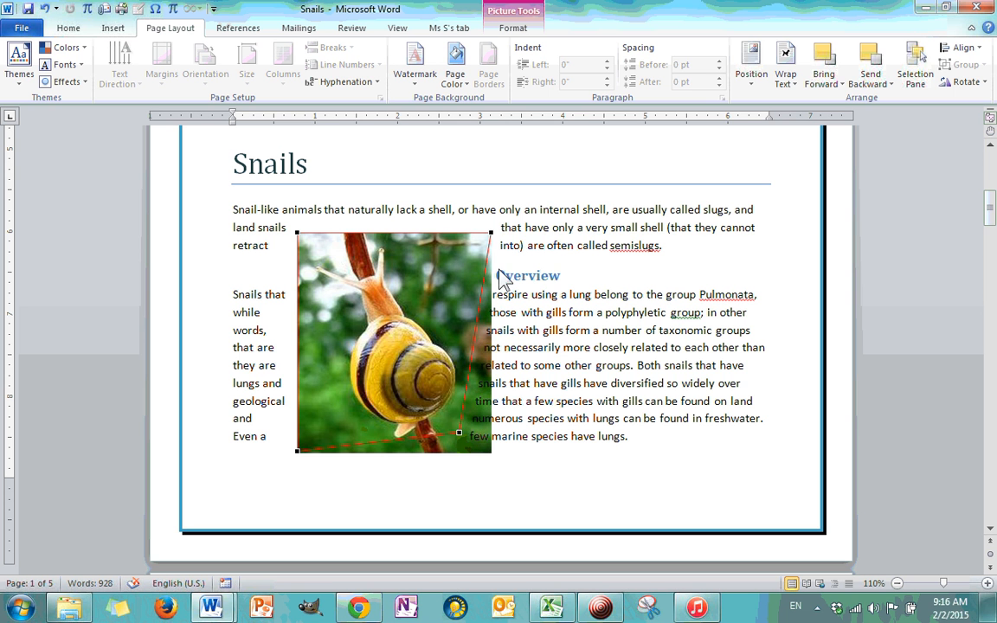
pyautogui.moveTo(491, 234); pyautogui.dragTo(458, 258)
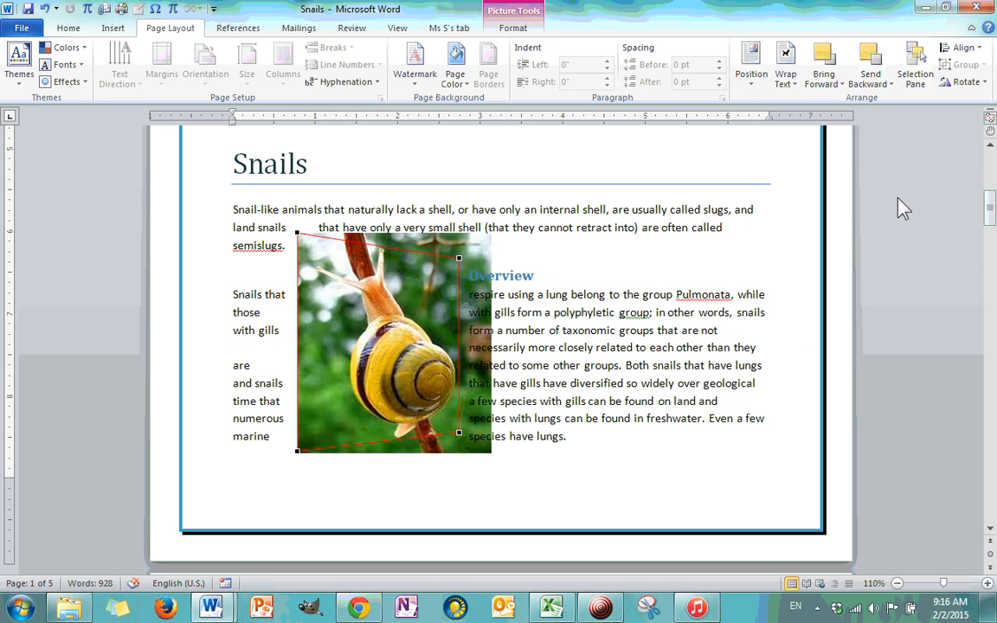
pyautogui.click(787, 79)
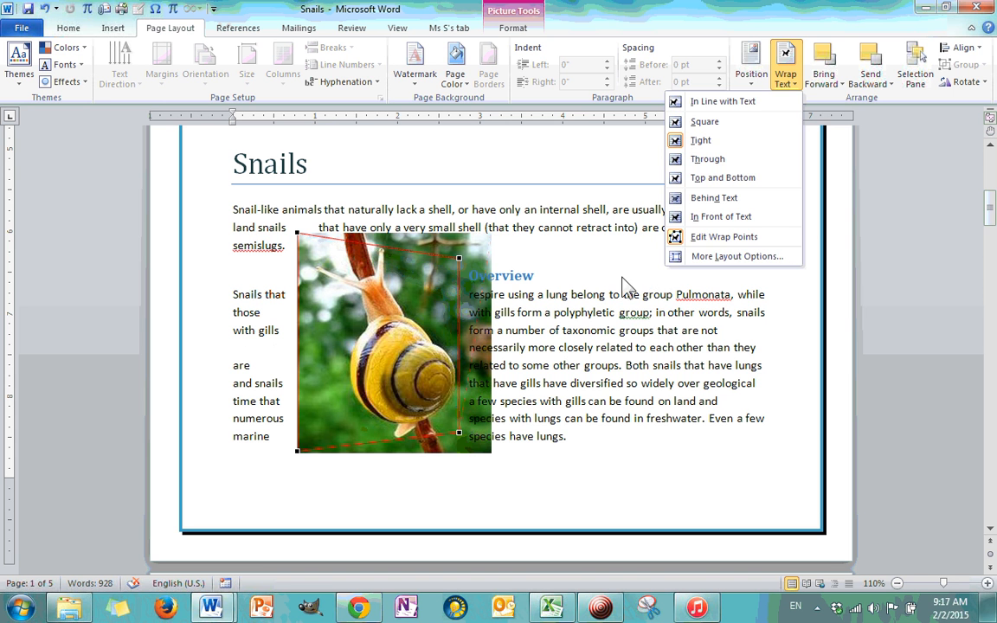
pyautogui.click(763, 323)
pyautogui.click(784, 84)
pyautogui.click(713, 238)
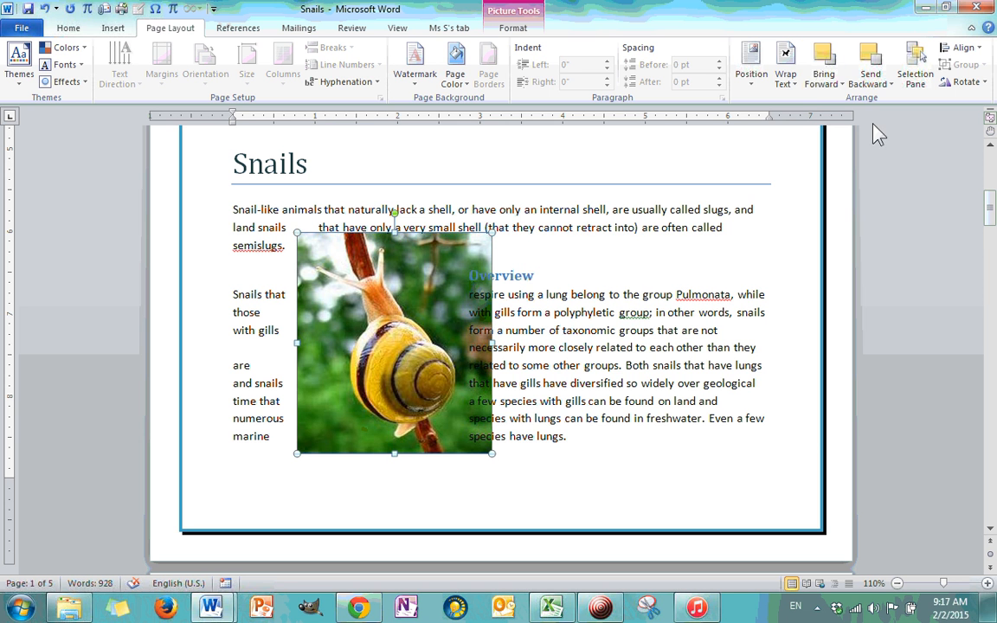
# Set the snail picture's advanced text wrapping to Left only
pyautogui.click(792, 85)
pyautogui.click(740, 256)
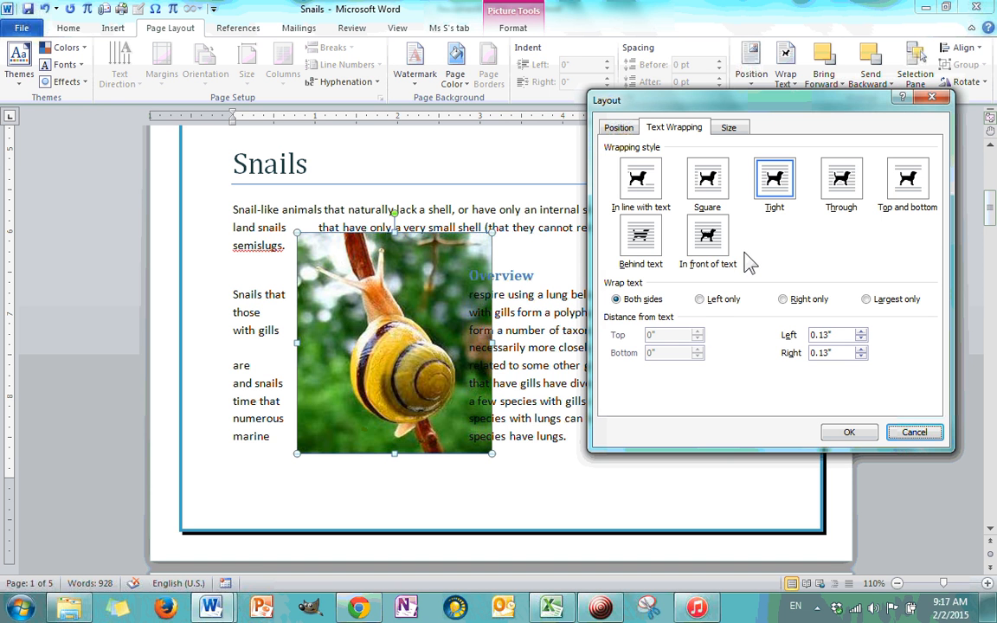
pyautogui.click(701, 301)
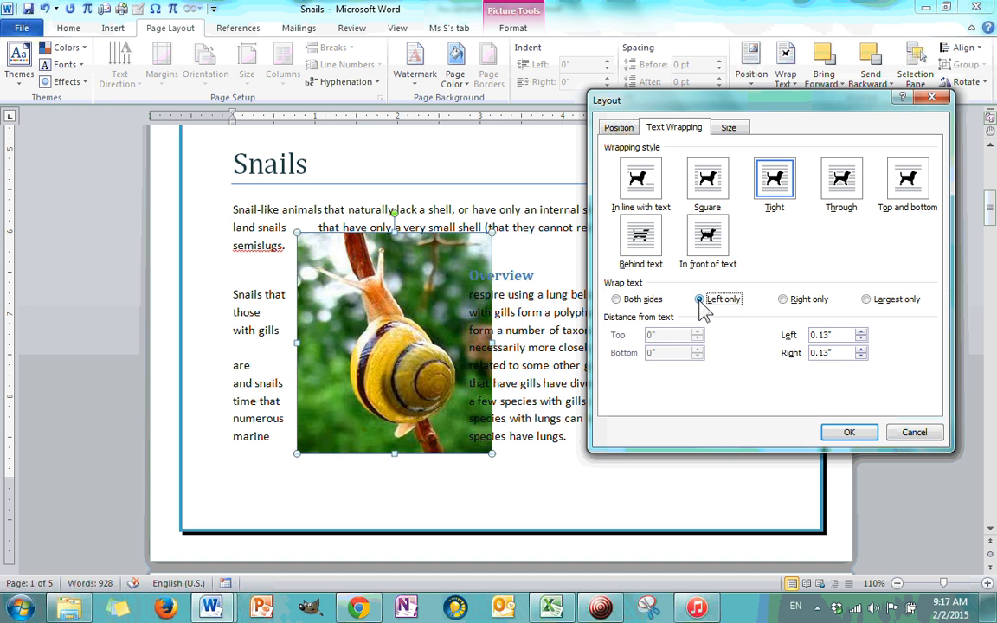
pyautogui.click(836, 434)
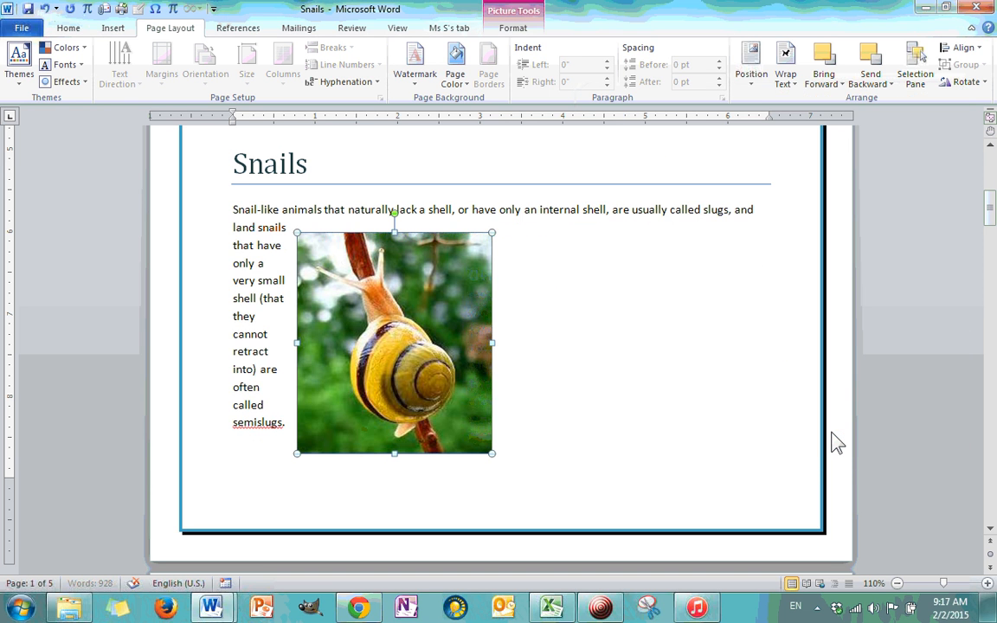
# Change the snail picture's text wrapping side to Largest only
pyautogui.click(786, 78)
pyautogui.click(772, 260)
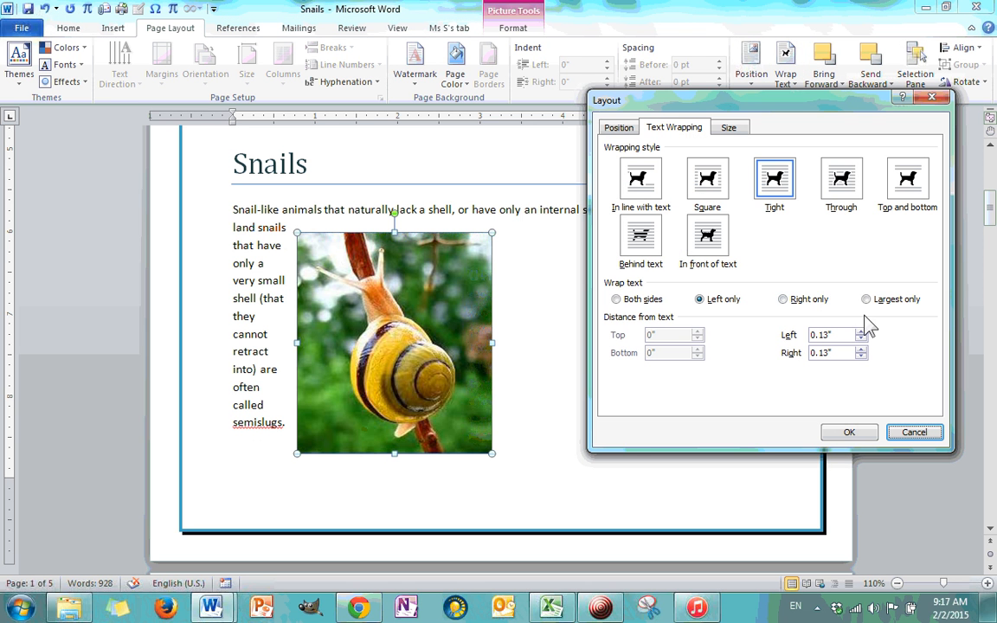
pyautogui.click(867, 300)
pyautogui.click(849, 433)
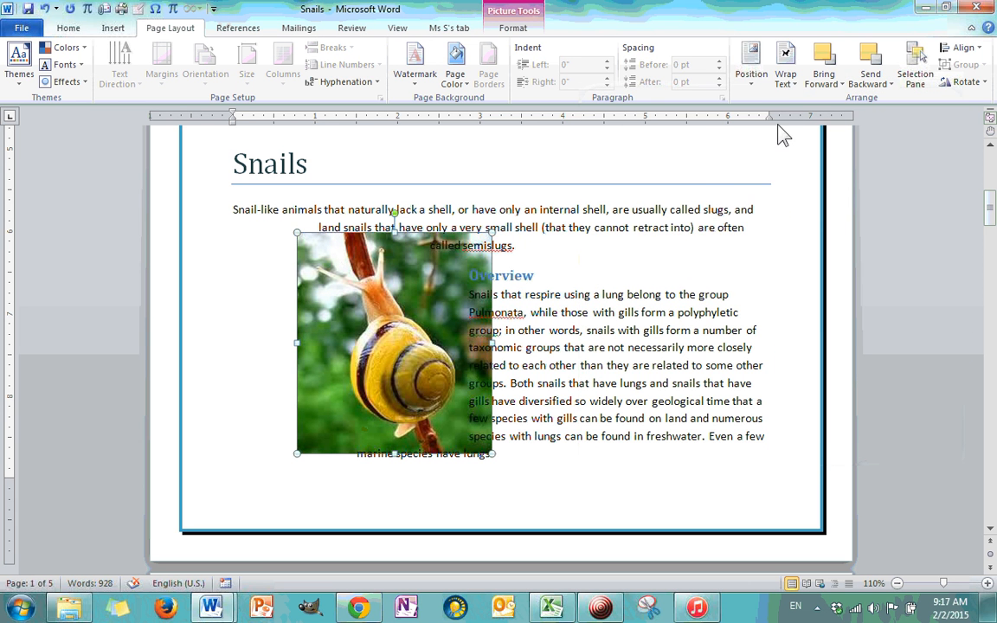
# Set the snail picture's right distance from text to 0.5"
pyautogui.click(786, 76)
pyautogui.click(764, 258)
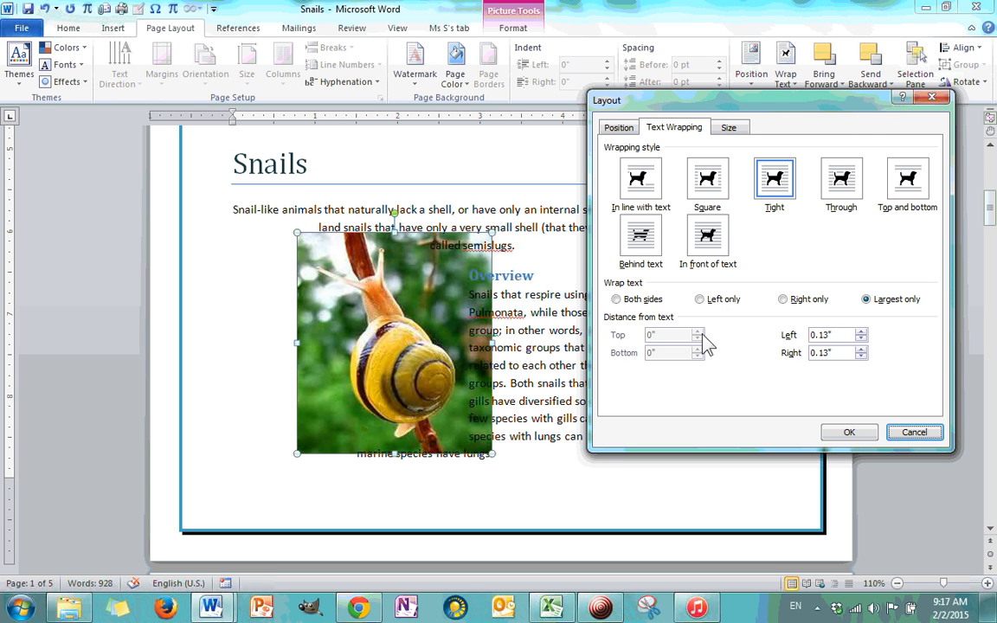
pyautogui.click(861, 349)
pyautogui.click(860, 349)
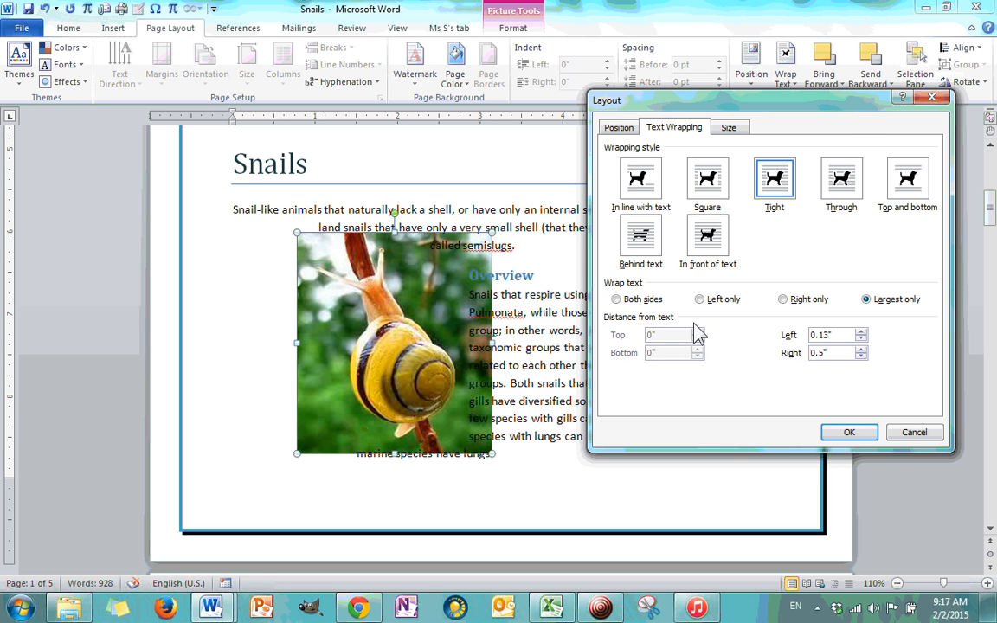
pyautogui.click(848, 432)
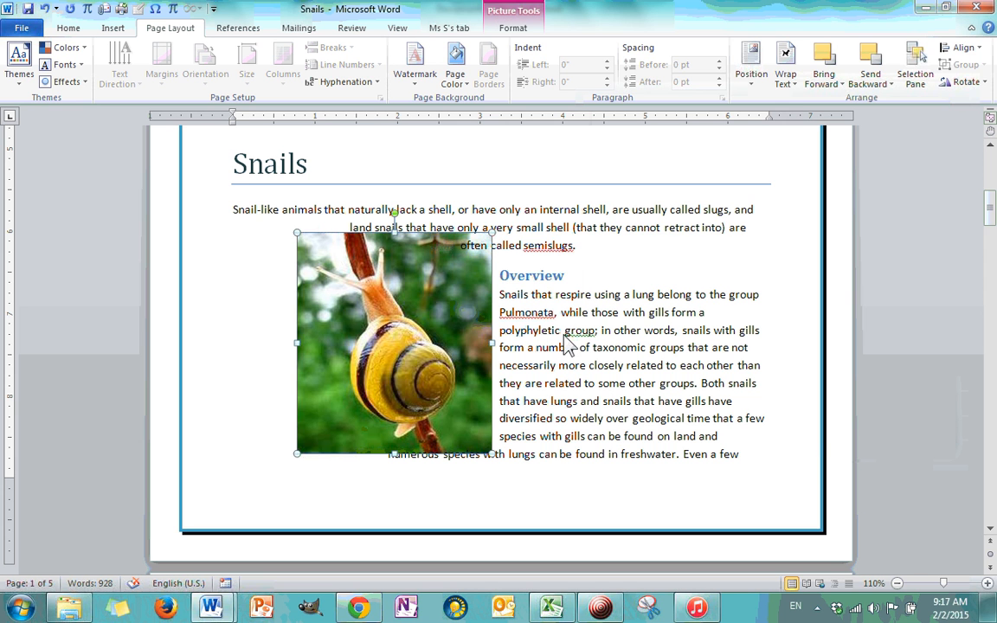
# Increase the snail picture's right distance from text further in its layout options
pyautogui.click(786, 76)
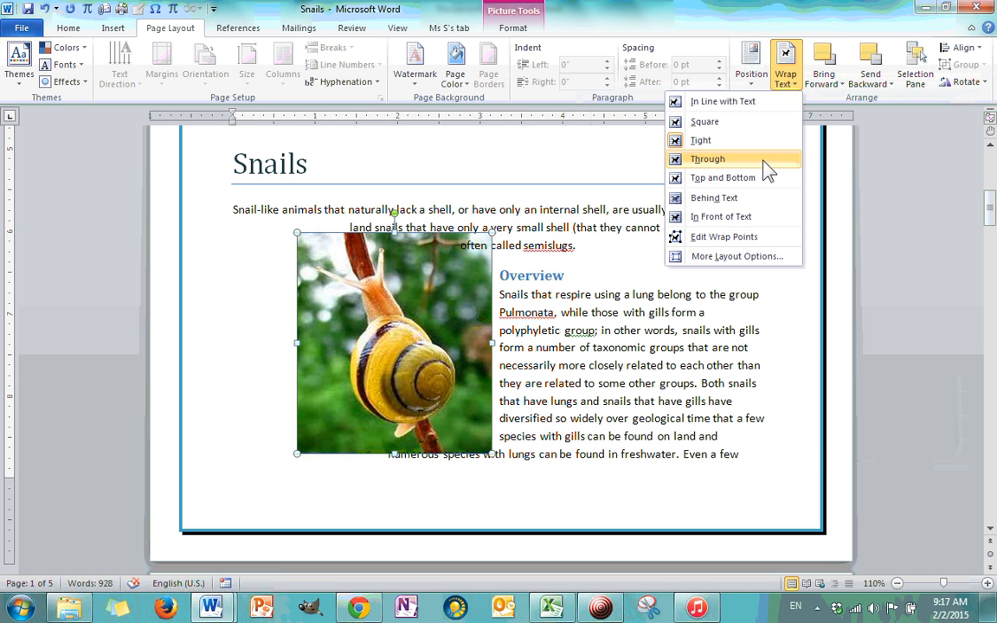
pyautogui.click(744, 257)
pyautogui.doubleClick(860, 349)
pyautogui.click(849, 432)
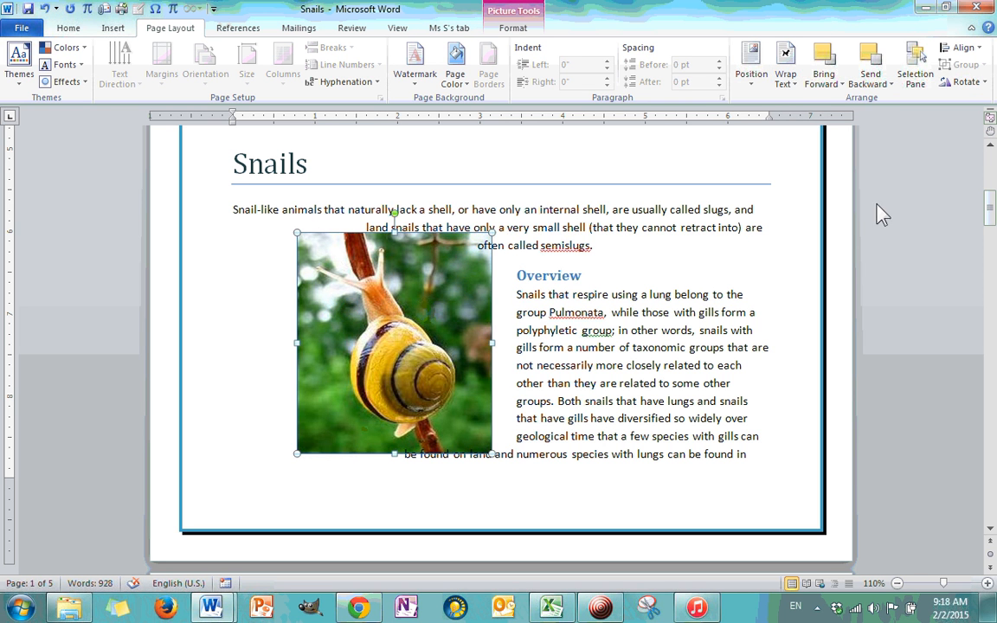
pyautogui.click(794, 90)
pyautogui.click(794, 90)
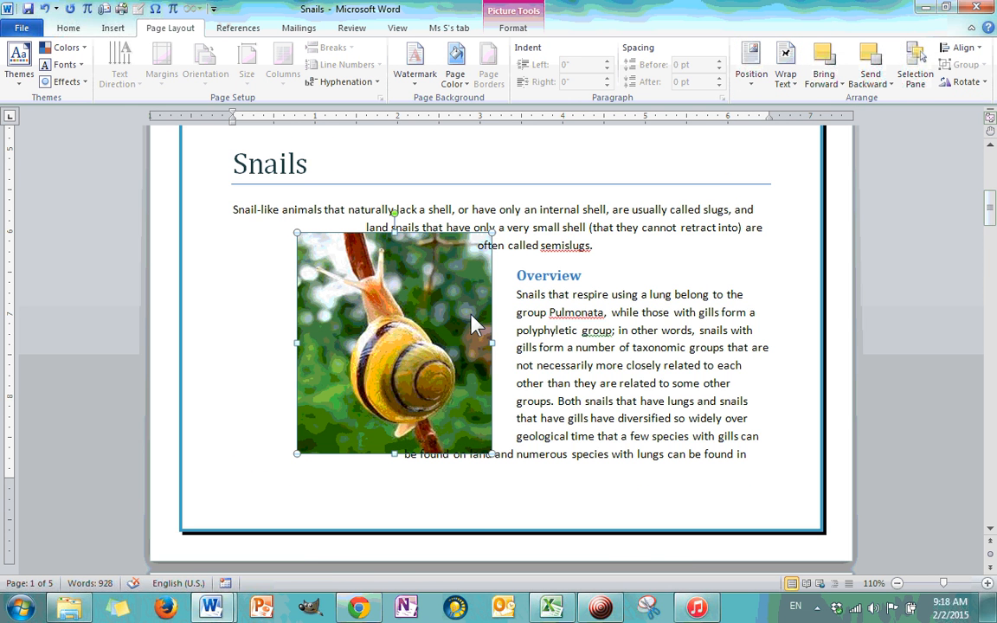
# Move the yellow snail picture up to the first page's upper right corner, beside the table of contents list
pyautogui.moveTo(437, 370); pyautogui.dragTo(715, 226)
pyautogui.scroll(8, 727, 294)
pyautogui.scroll(-2, 744, 491)
pyautogui.moveTo(712, 513); pyautogui.dragTo(710, 218)
pyautogui.scroll(3, 709, 227)
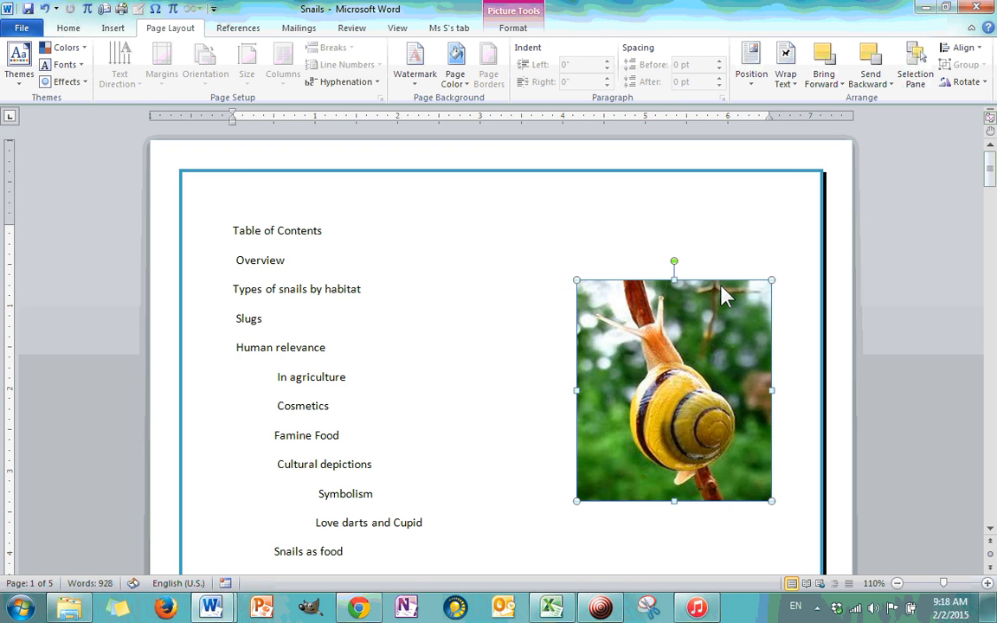
pyautogui.moveTo(734, 339); pyautogui.dragTo(752, 258)
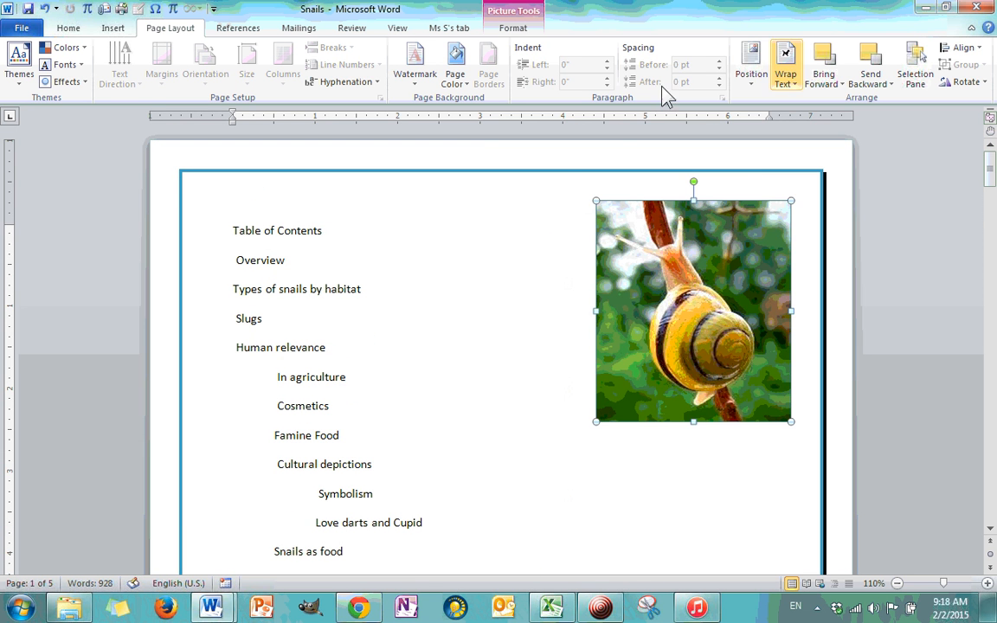
# Insert the Giant_African_Land_Snail picture, shrink it to about 2.22" by 2.97", and place it after the "Table of Contents" line's text
pyautogui.click(112, 28)
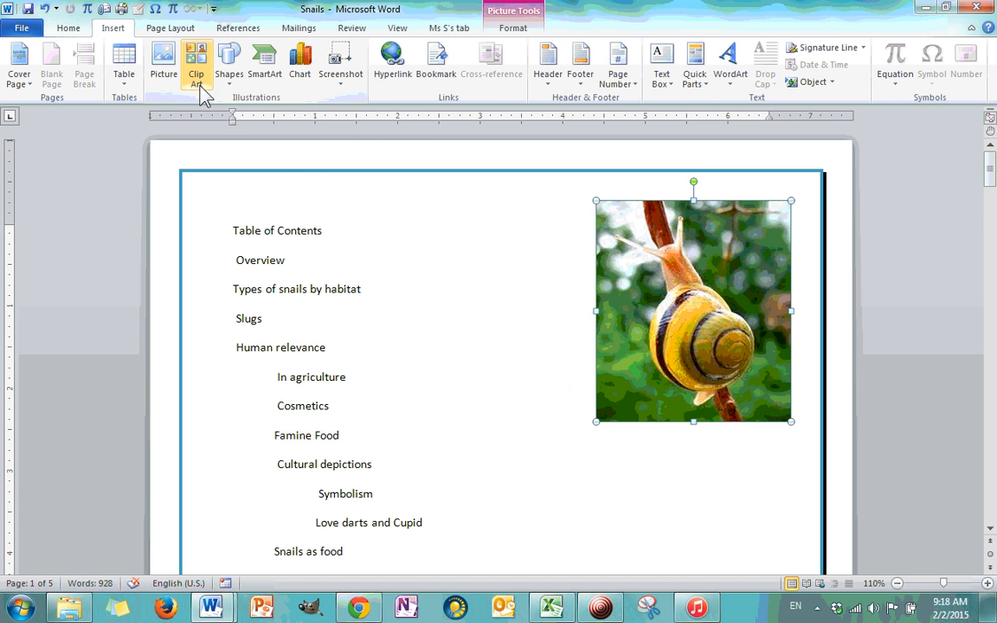
pyautogui.click(164, 70)
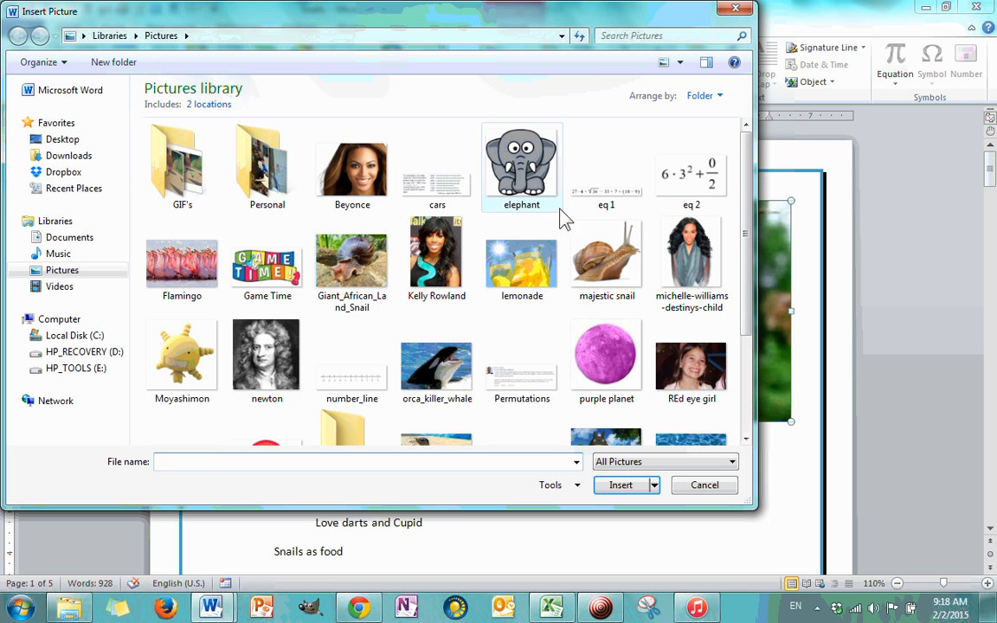
pyautogui.doubleClick(355, 262)
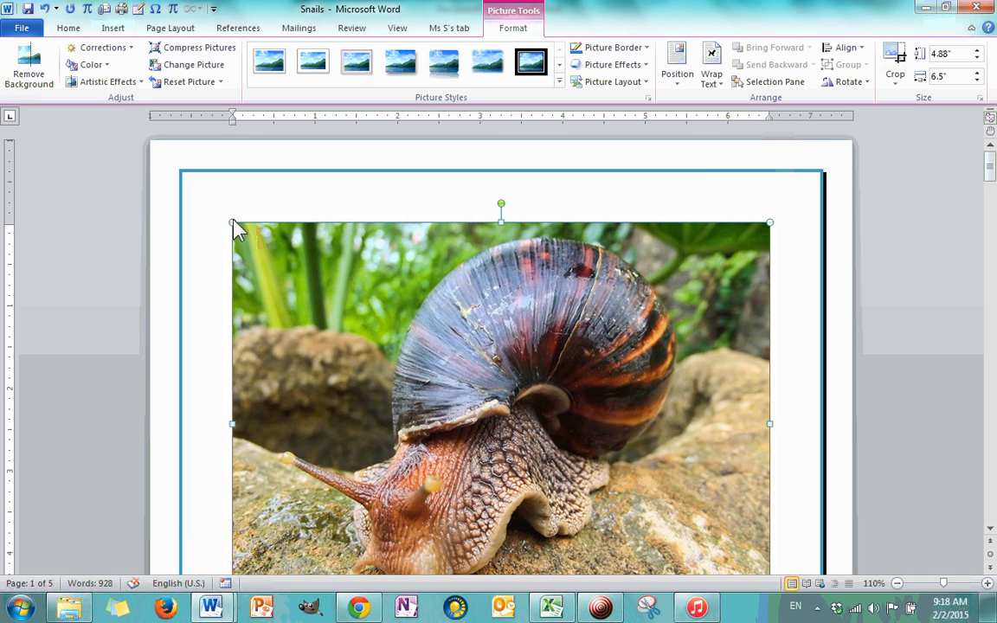
pyautogui.moveTo(631, 439); pyautogui.dragTo(303, 236)
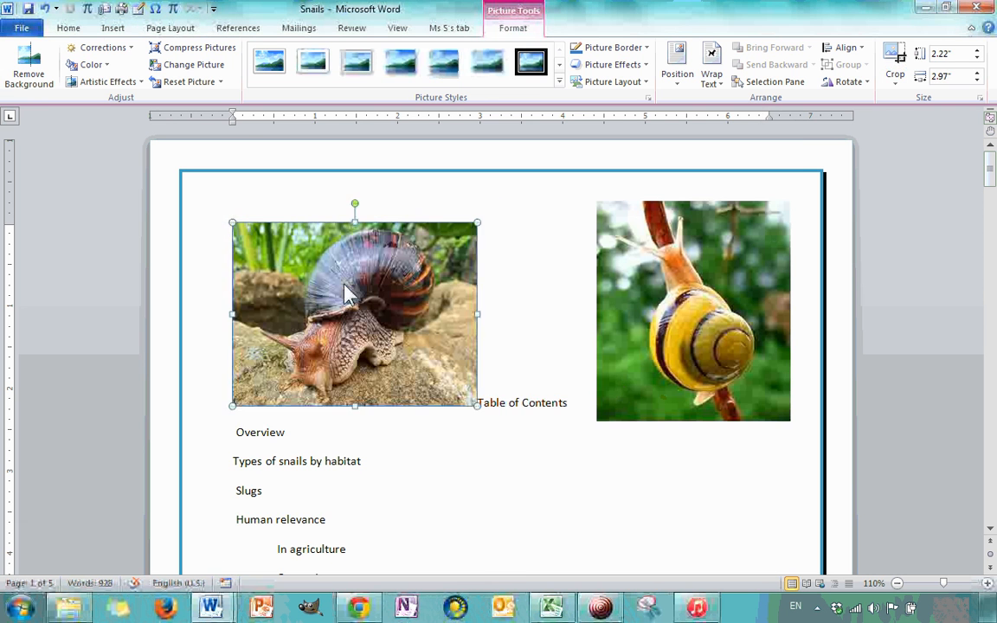
pyautogui.moveTo(344, 283); pyautogui.dragTo(622, 377)
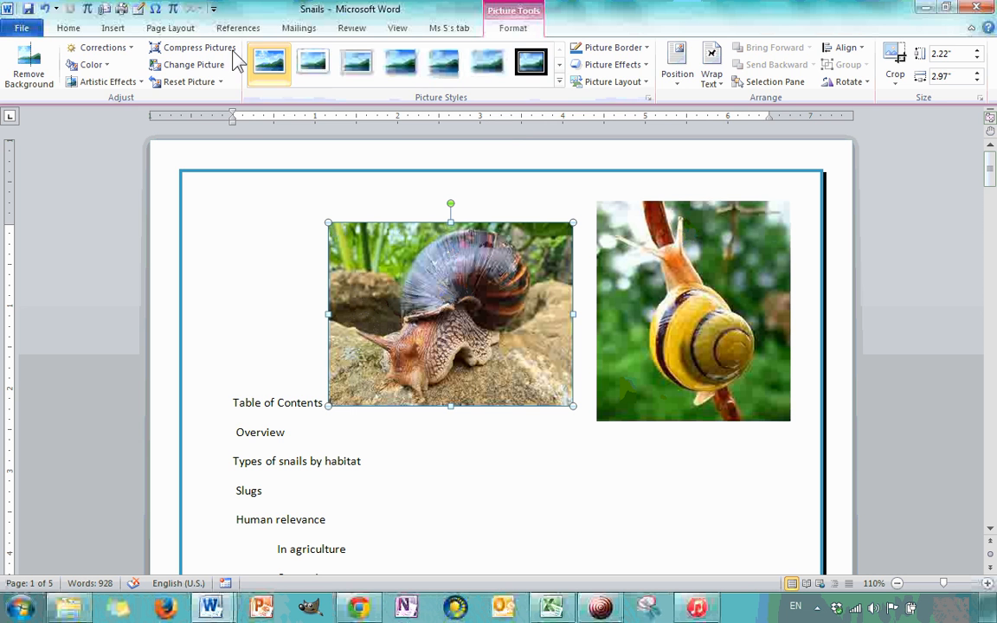
# Replace the African snail with the "majestic snail" picture sized about 1.02" by 1.07", and shift the yellow snail picture slightly up and left
pyautogui.click(112, 27)
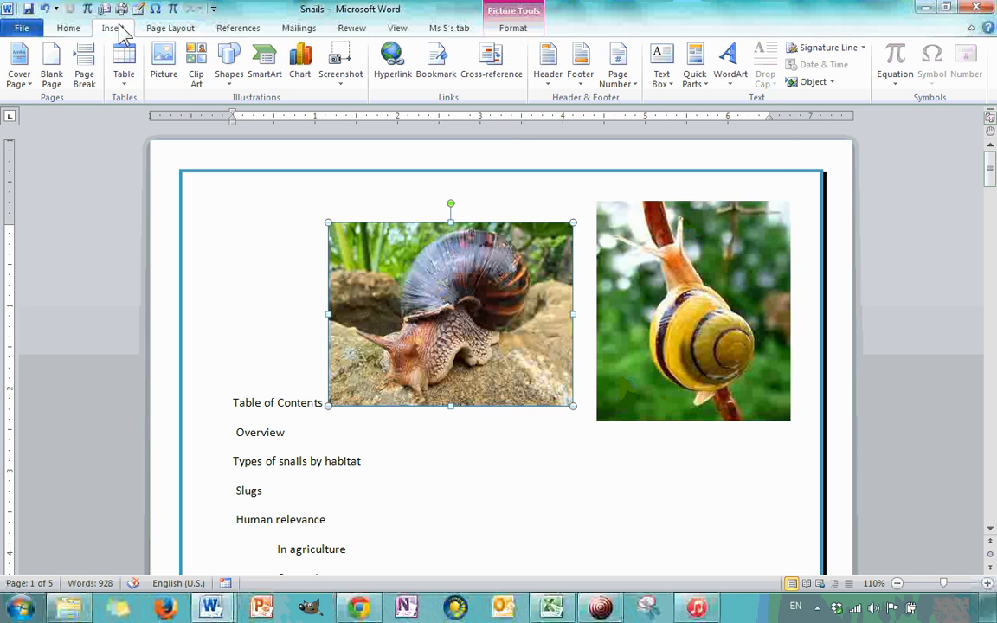
pyautogui.click(163, 65)
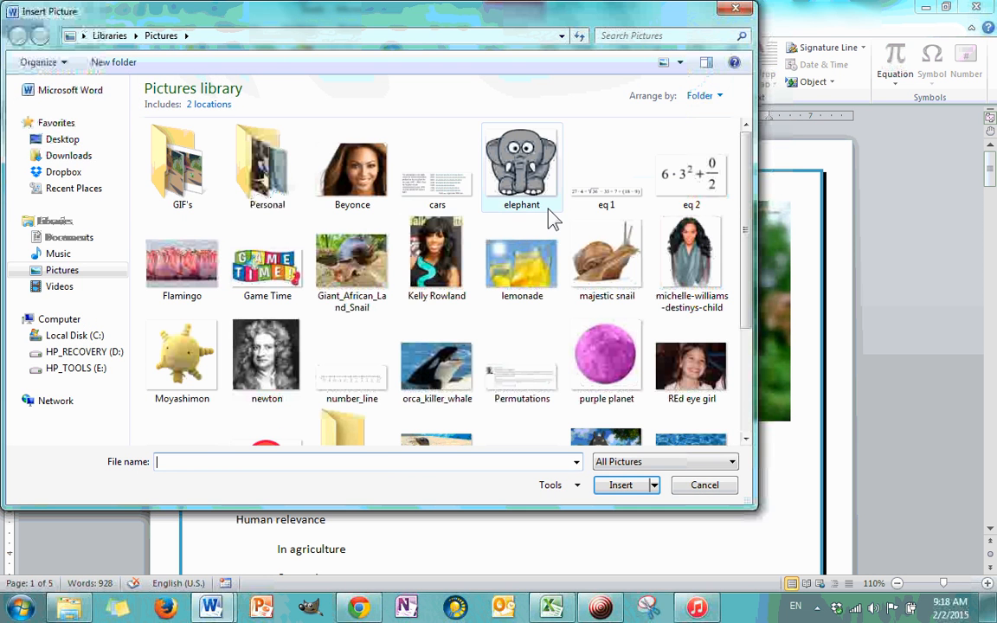
pyautogui.click(626, 247)
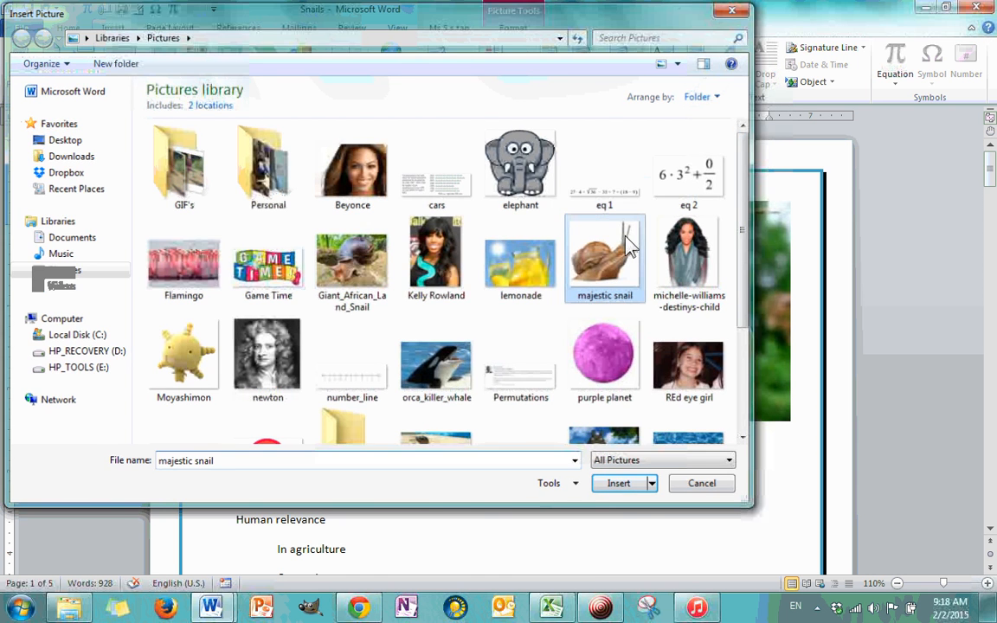
pyautogui.doubleClick(629, 247)
pyautogui.moveTo(233, 241); pyautogui.dragTo(472, 426)
pyautogui.scroll(-6, 499, 355)
pyautogui.scroll(6, 506, 355)
pyautogui.moveTo(509, 398); pyautogui.dragTo(422, 297)
pyautogui.scroll(-8, 509, 355)
pyautogui.scroll(8, 506, 355)
pyautogui.moveTo(661, 360); pyautogui.dragTo(633, 338)
# Show the Selection and Visibility pane and select the page's listed shapes, Picture 4 and Picture 70, in turn
pyautogui.click(360, 278)
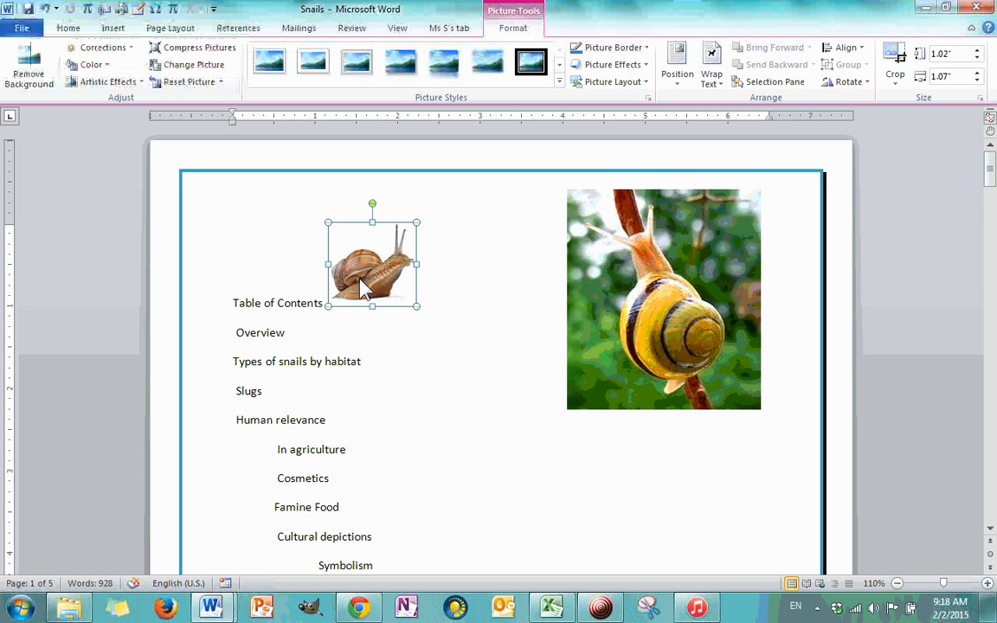
pyautogui.click(731, 282)
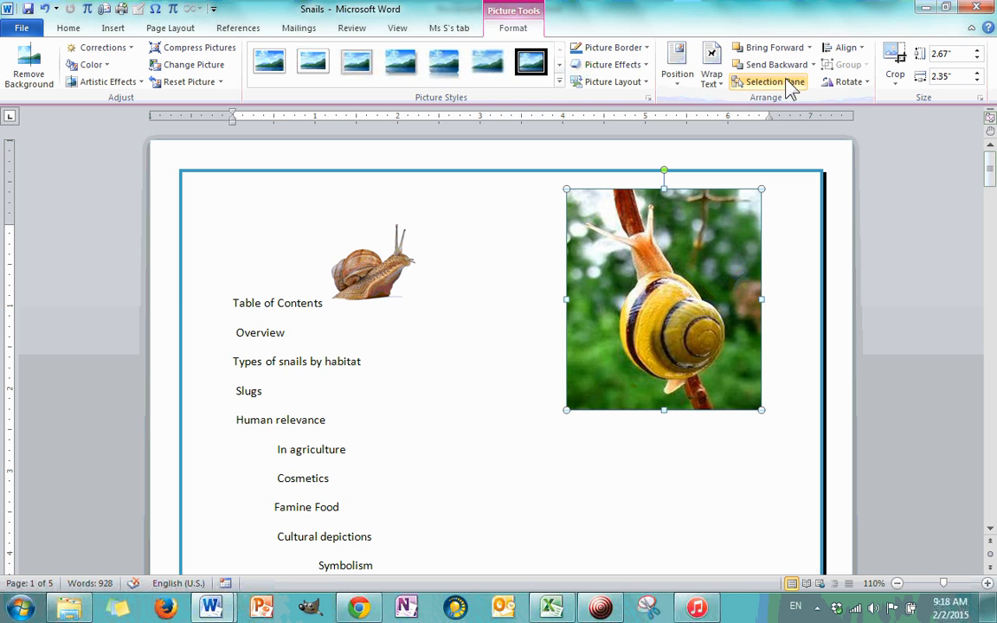
pyautogui.click(774, 87)
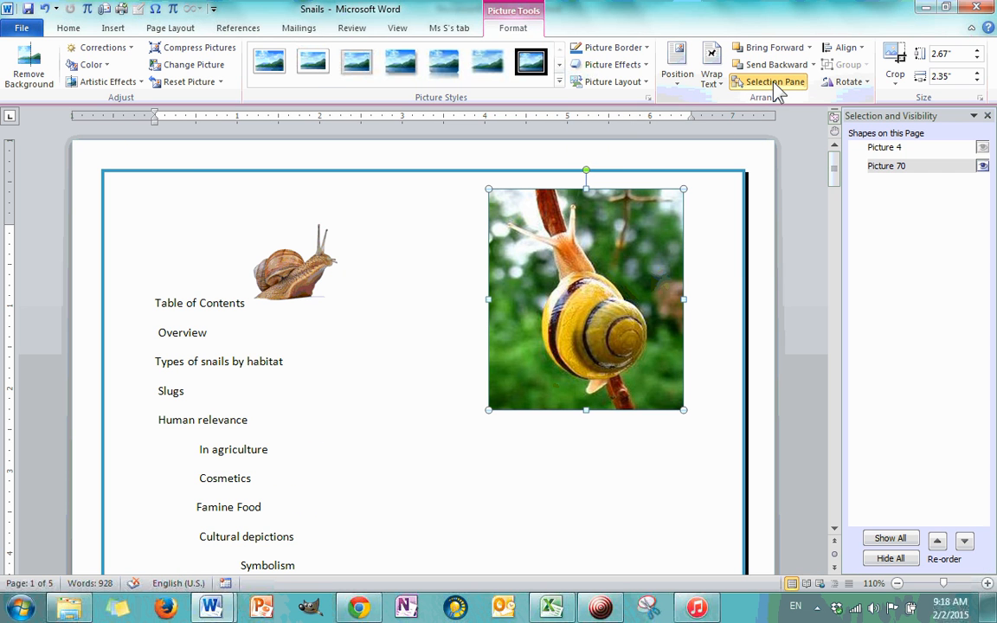
pyautogui.click(888, 147)
pyautogui.click(893, 166)
pyautogui.click(891, 147)
pyautogui.click(891, 166)
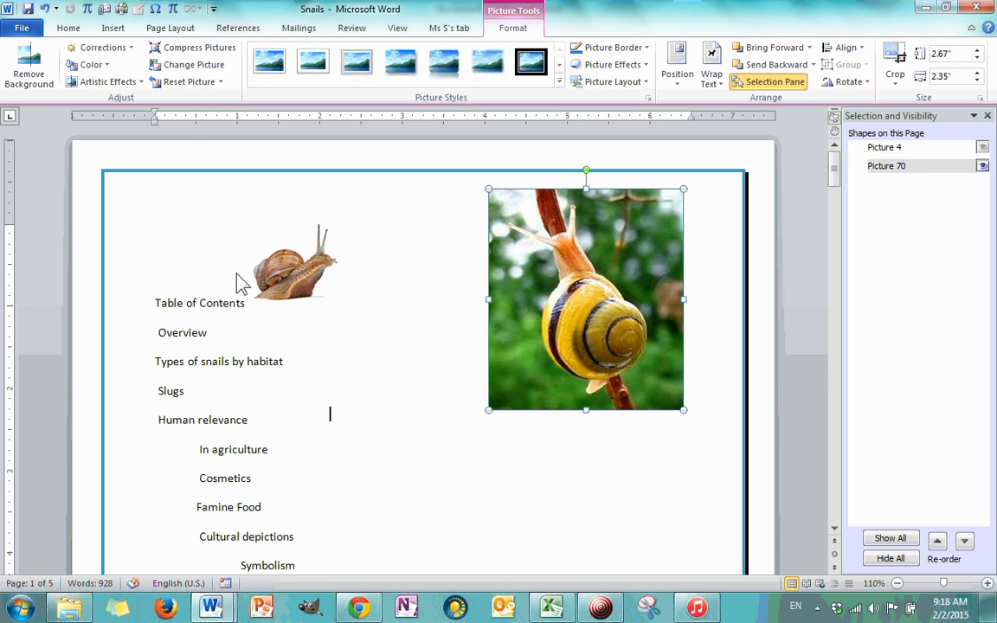
pyautogui.click(273, 245)
# Insert the Giant_African_Land_Snail picture after "In agriculture" and move it below the "Types of snails by habitat" line
pyautogui.click(466, 477)
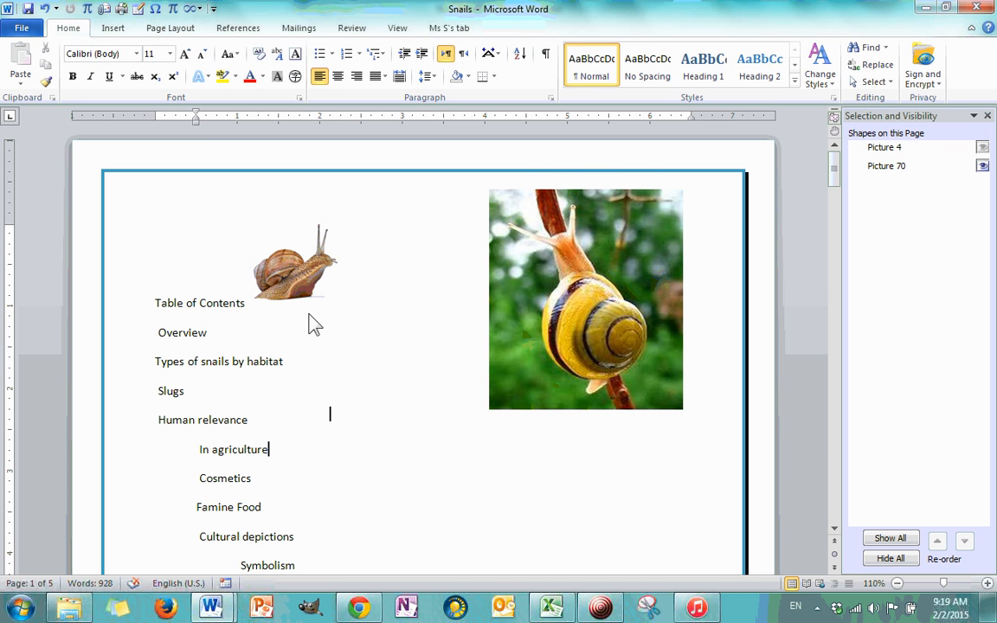
pyautogui.click(112, 29)
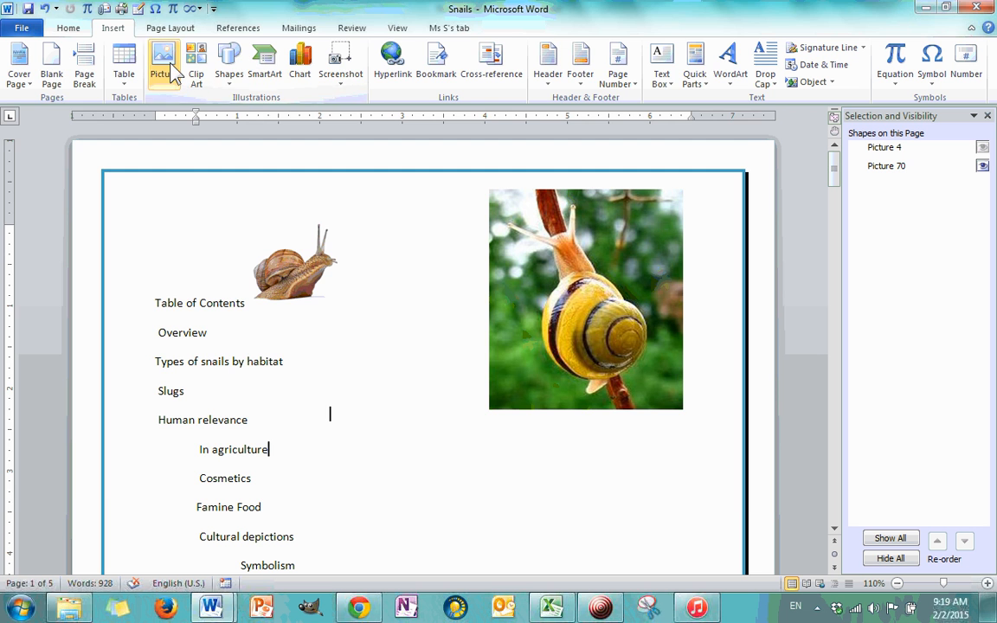
pyautogui.click(165, 65)
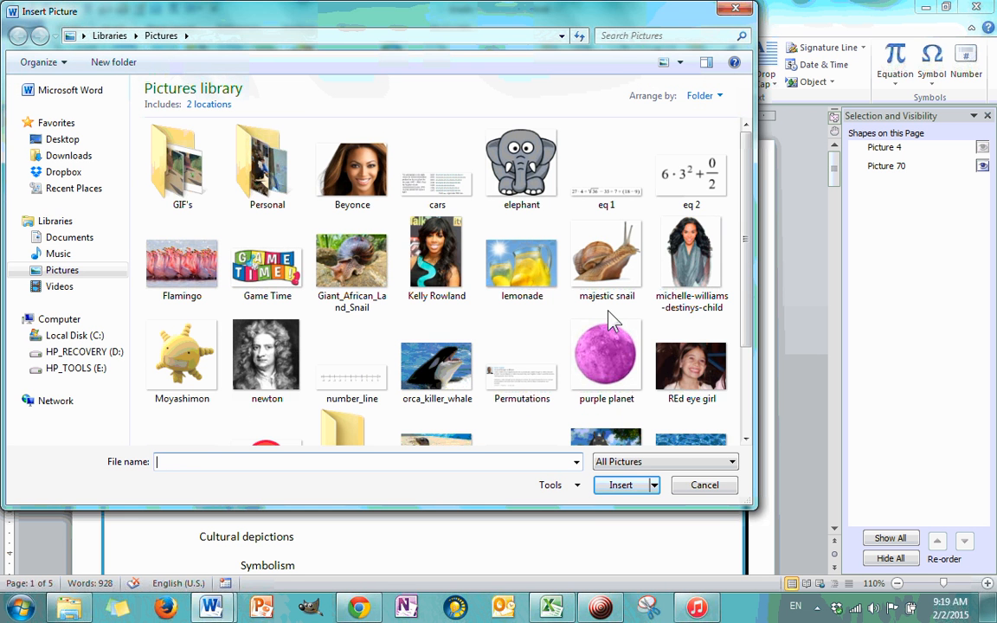
pyautogui.doubleClick(354, 274)
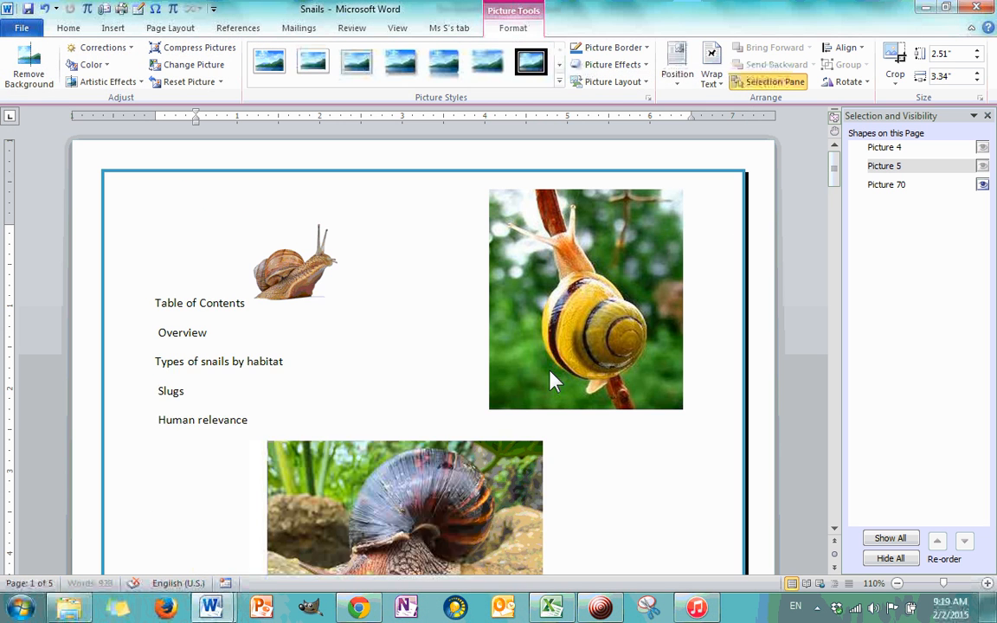
pyautogui.moveTo(548, 370); pyautogui.dragTo(535, 372)
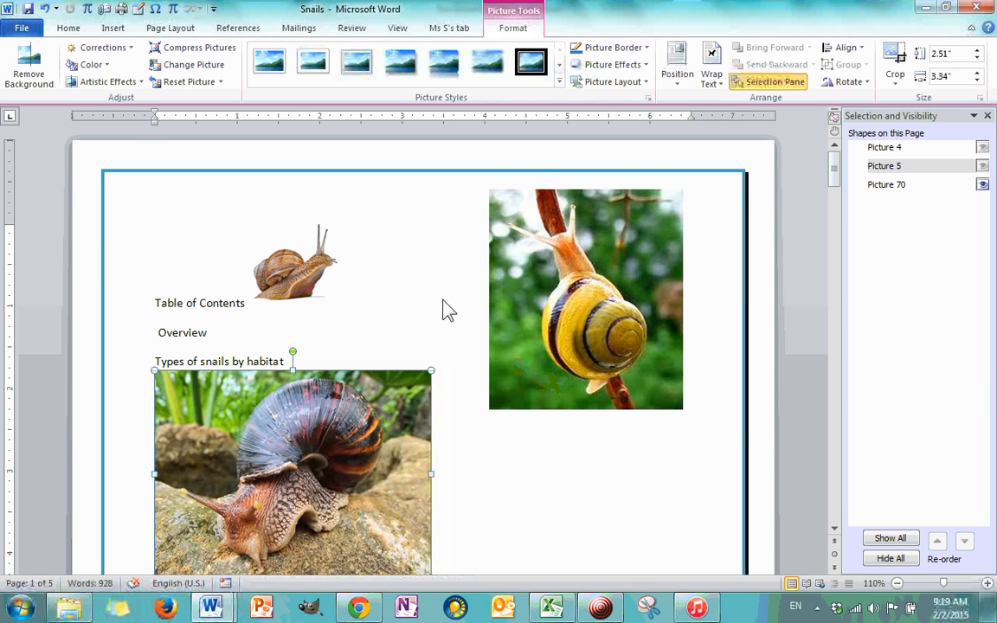
pyautogui.scroll(-3, 445, 308)
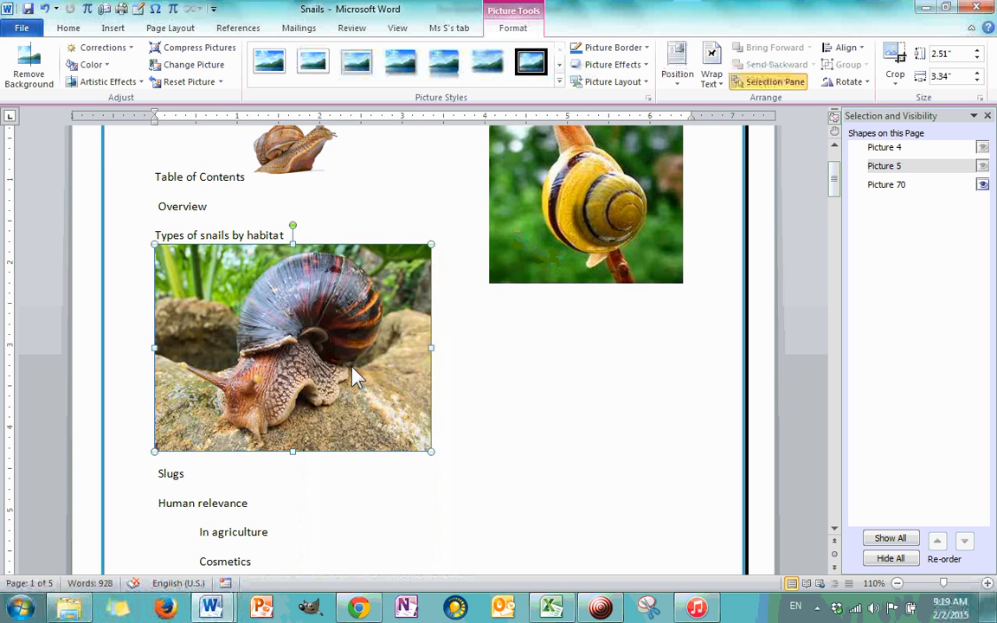
pyautogui.scroll(3, 486, 385)
# Set the yellow snail picture's text wrapping to In Front of Text
pyautogui.click(322, 267)
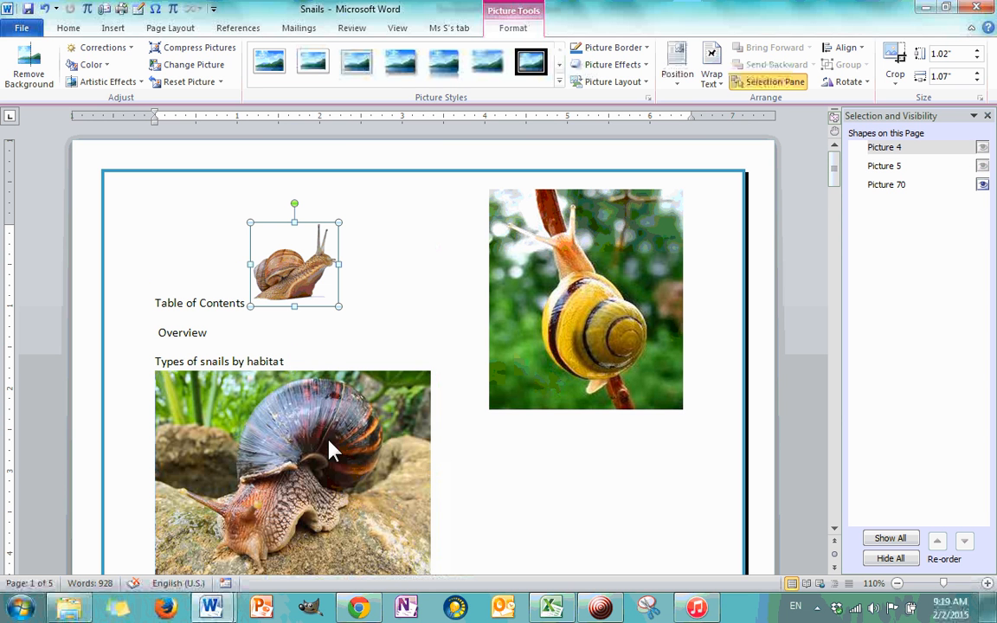
pyautogui.click(597, 248)
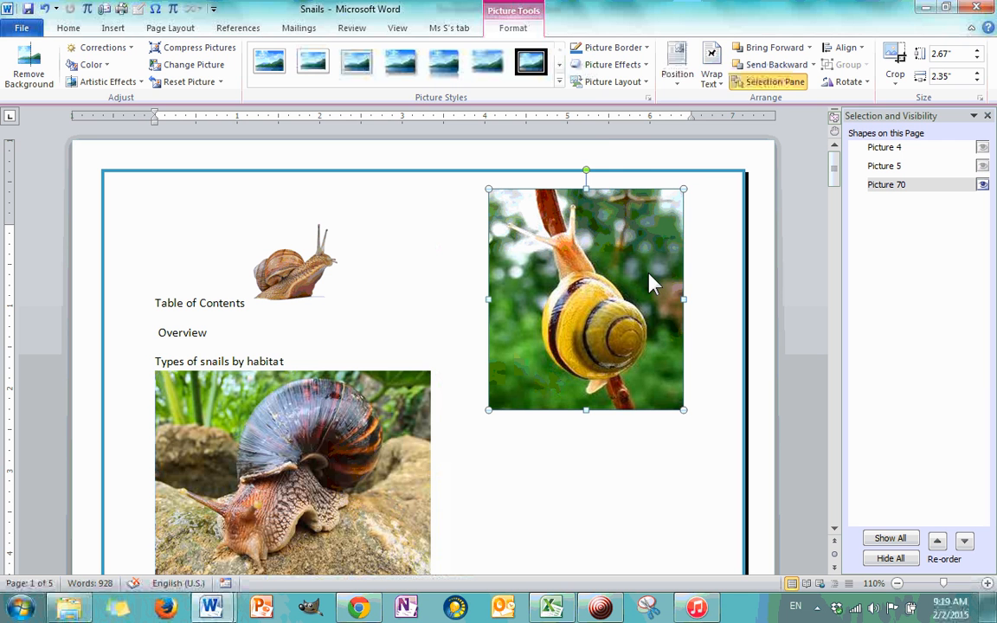
pyautogui.click(711, 68)
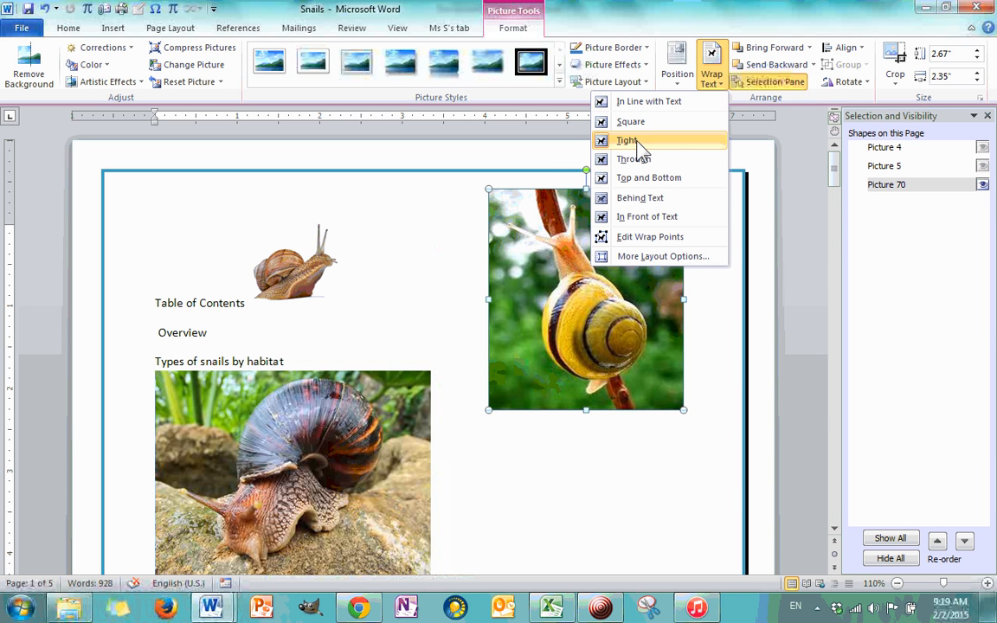
pyautogui.click(658, 223)
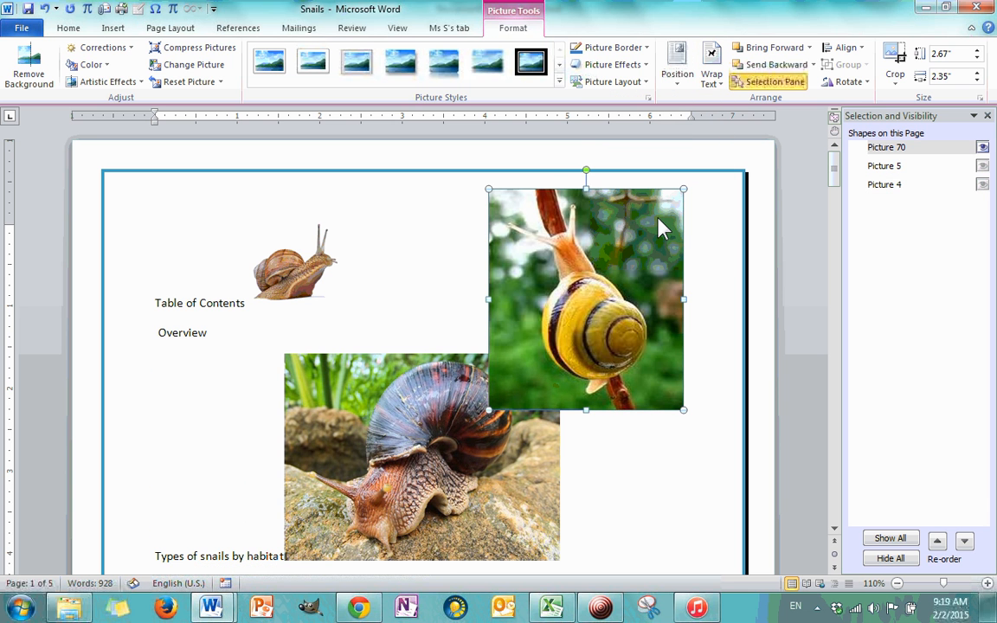
# Set the Giant African snail picture's text wrapping to In Front of Text
pyautogui.click(389, 396)
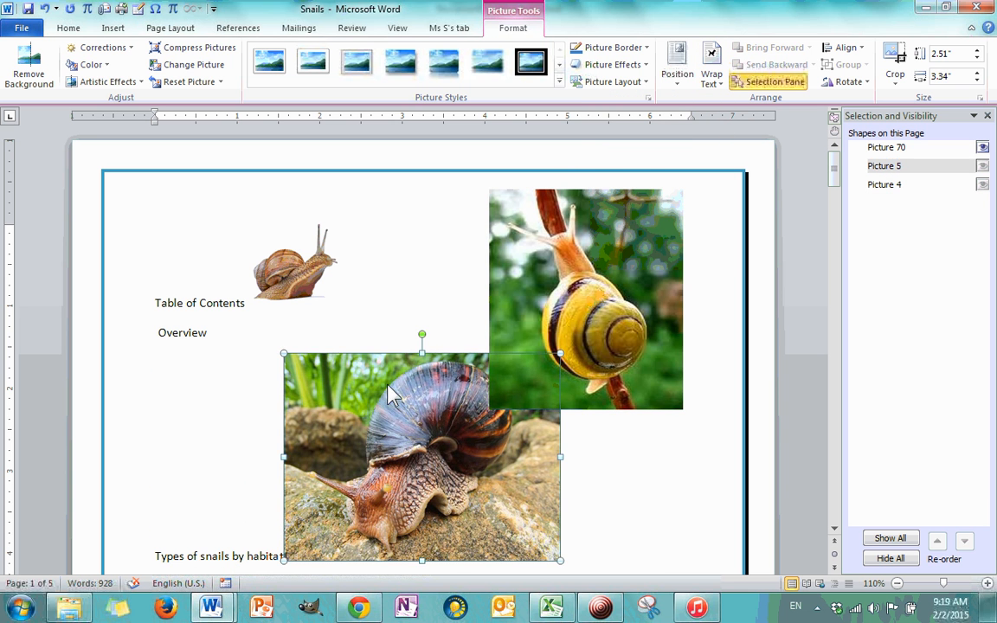
pyautogui.click(270, 253)
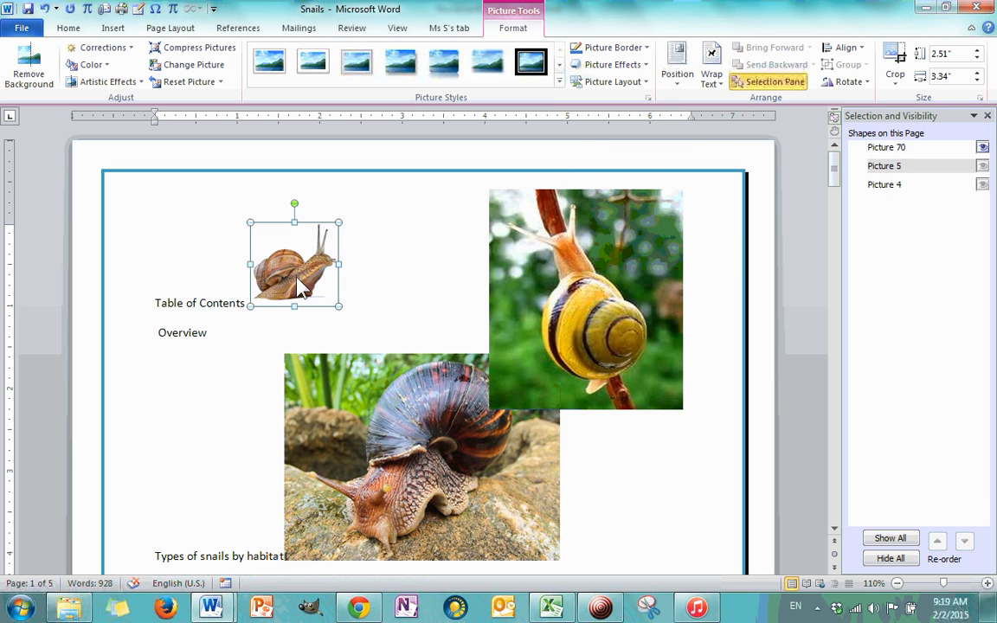
pyautogui.click(362, 411)
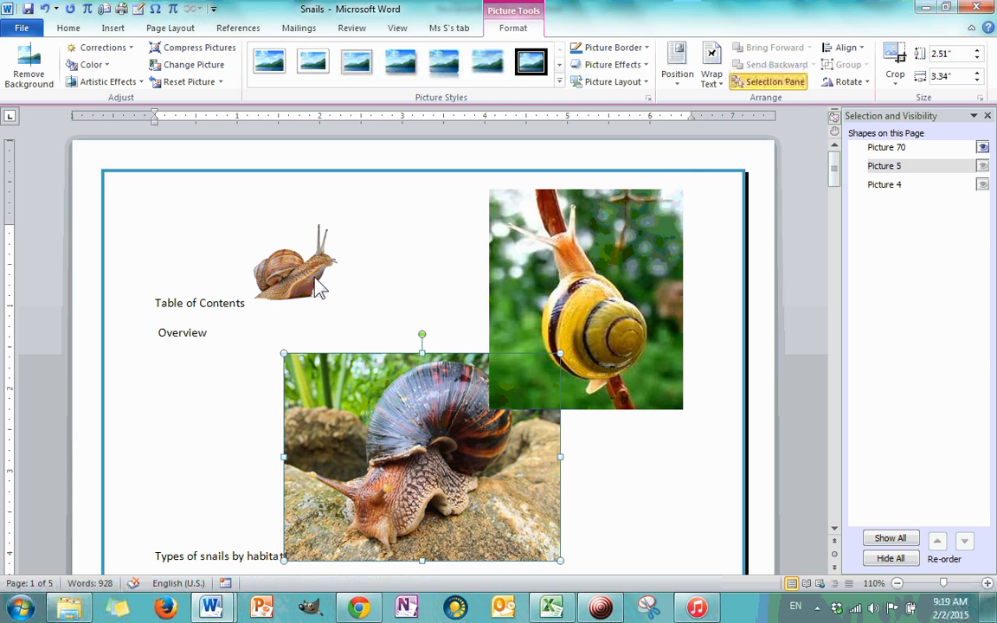
pyautogui.click(283, 251)
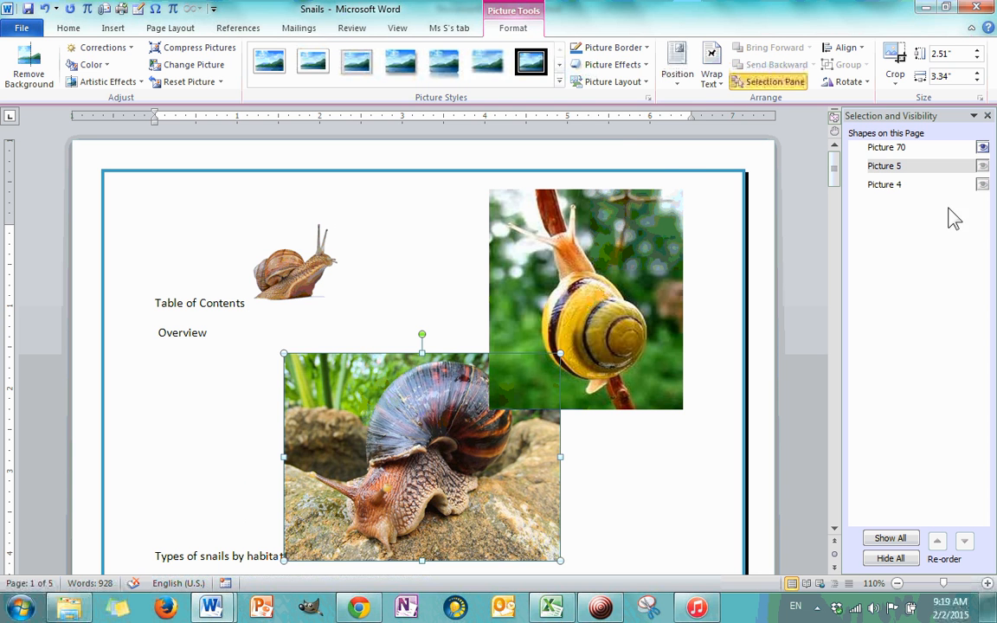
pyautogui.click(711, 65)
pyautogui.click(679, 218)
# Set the small brown snail picture's text wrapping to In Front of Text
pyautogui.click(295, 273)
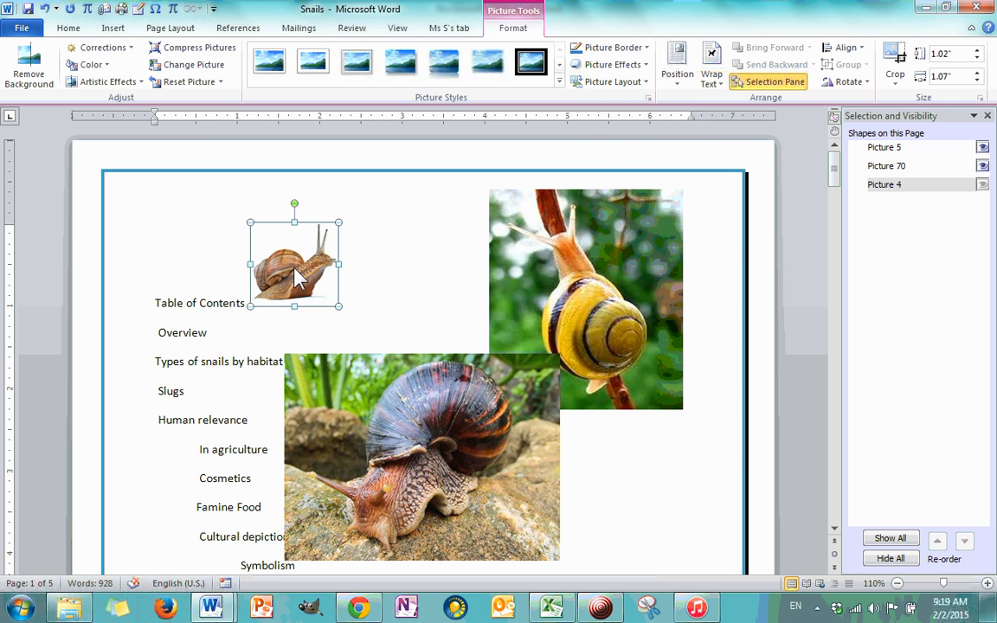
pyautogui.click(710, 66)
pyautogui.click(674, 217)
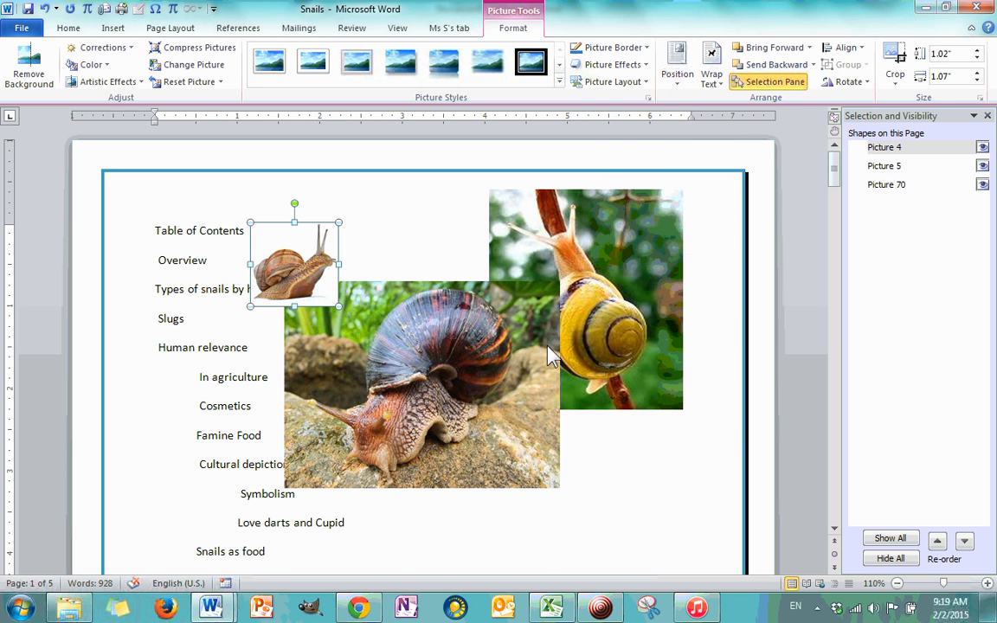
# Shrink the African snail picture to about 1.76" by 2.35" over the yellow snail's lower left corner, and overlap its lower right corner with the small snail
pyautogui.moveTo(519, 370); pyautogui.dragTo(582, 371)
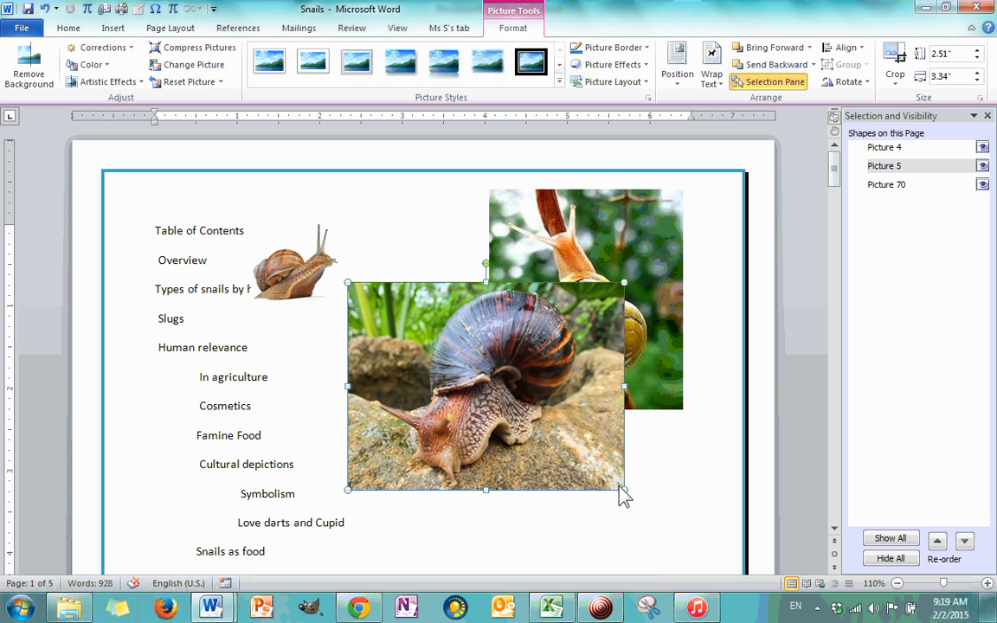
pyautogui.moveTo(625, 495); pyautogui.dragTo(543, 428)
pyautogui.moveTo(474, 371); pyautogui.dragTo(534, 416)
pyautogui.click(312, 285)
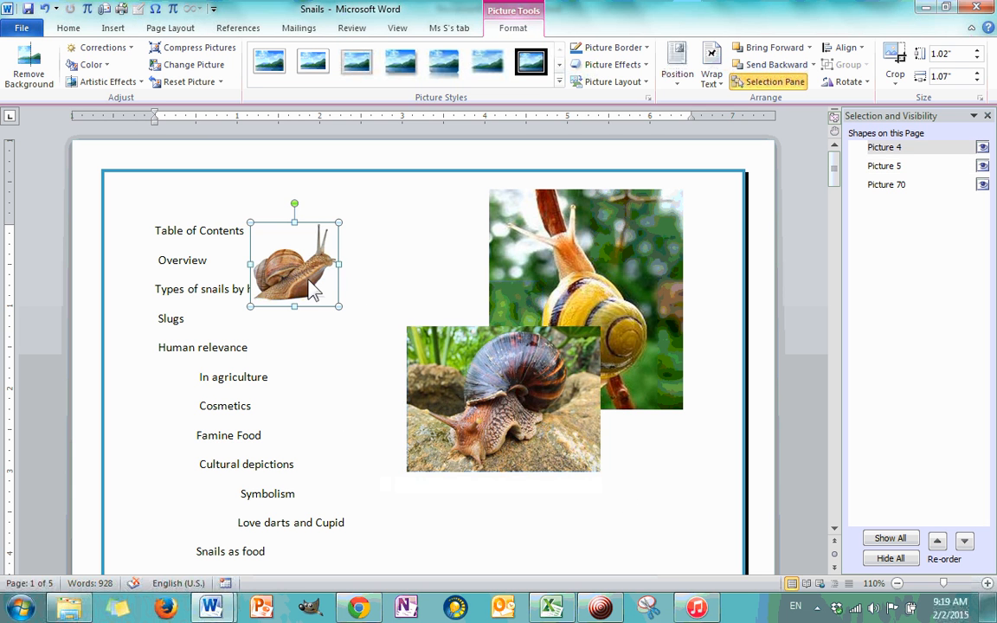
pyautogui.moveTo(305, 275); pyautogui.dragTo(636, 447)
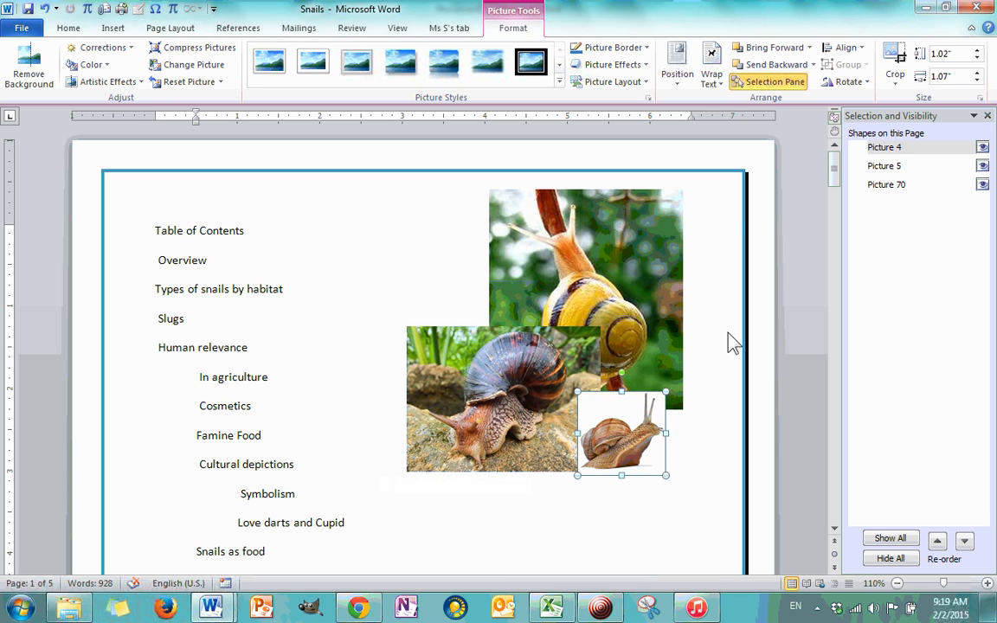
# Shrink the African snail picture to about 1.53" by 2.04", shift it right, and lower the small snail picture slightly so all three overlap
pyautogui.click(554, 373)
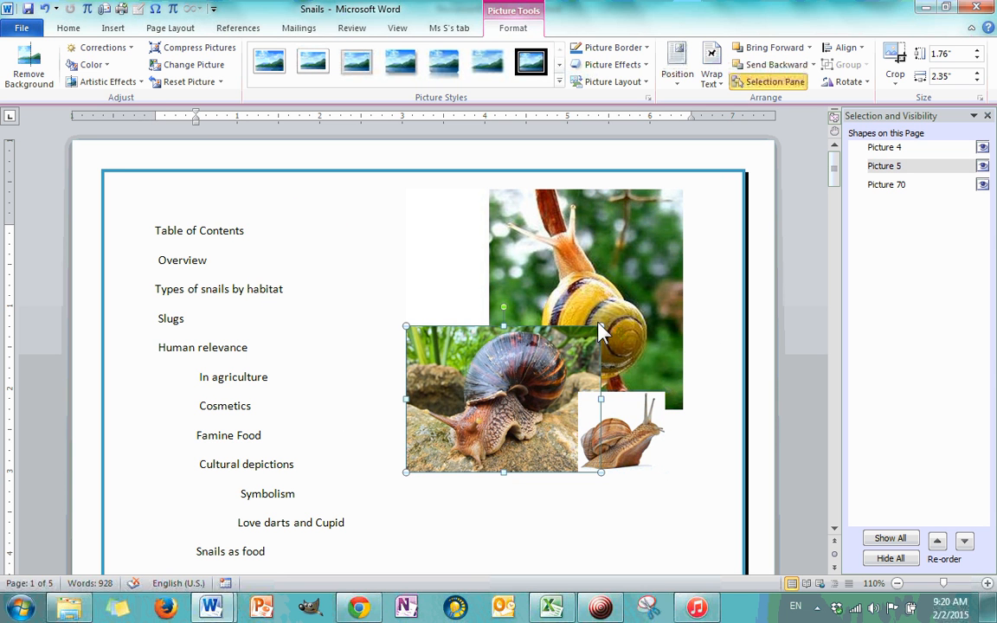
pyautogui.moveTo(599, 327); pyautogui.dragTo(569, 347)
pyautogui.moveTo(523, 378); pyautogui.dragTo(553, 371)
pyautogui.click(626, 433)
pyautogui.moveTo(629, 443)
pyautogui.mouseDown()
pyautogui.moveTo(597, 443)
pyautogui.moveTo(631, 448)
pyautogui.moveTo(628, 418)
pyautogui.moveTo(662, 415)
pyautogui.moveTo(618, 430)
pyautogui.mouseUp()
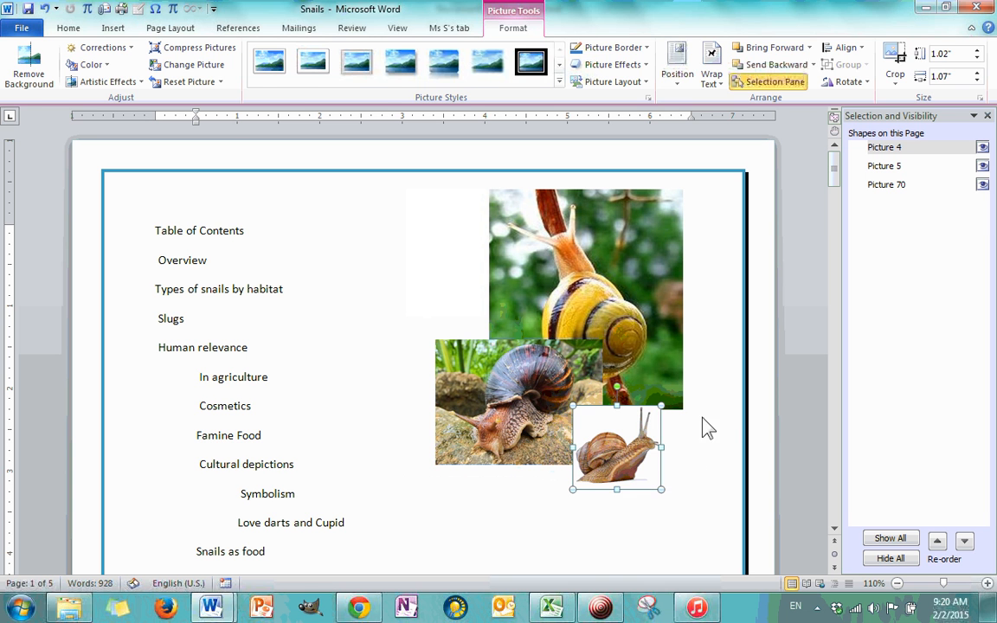
pyautogui.click(776, 502)
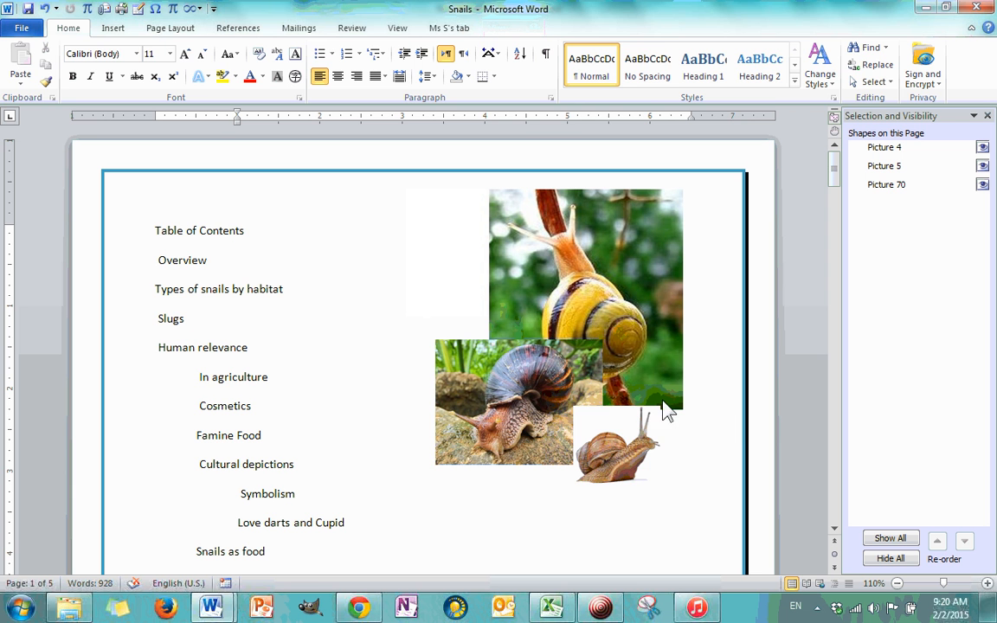
# Send the African snail picture backward behind the yellow snail picture and move it left so part of it stays covered
pyautogui.click(546, 380)
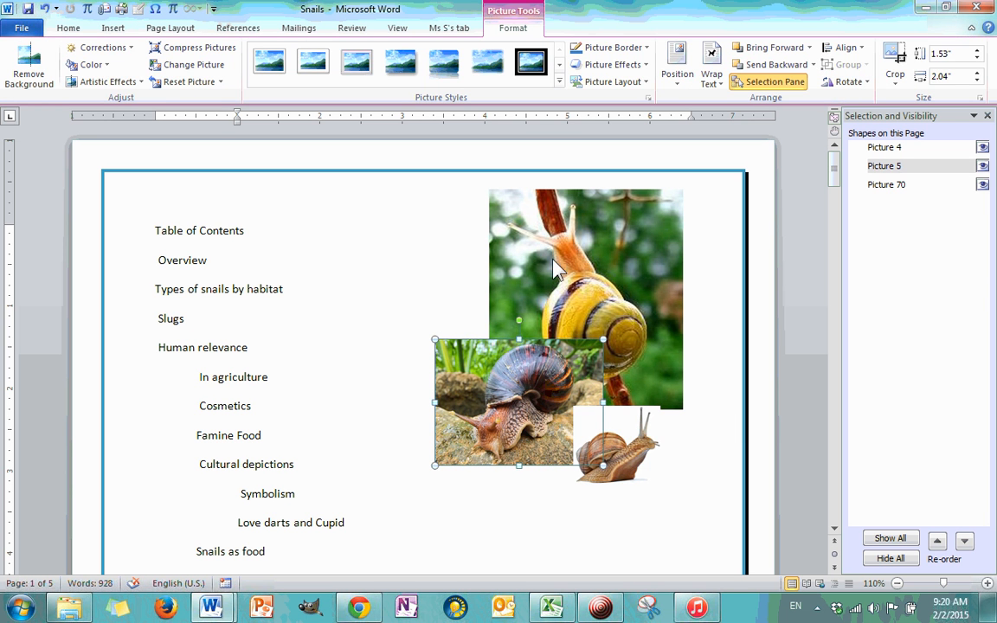
pyautogui.click(814, 65)
pyautogui.click(761, 84)
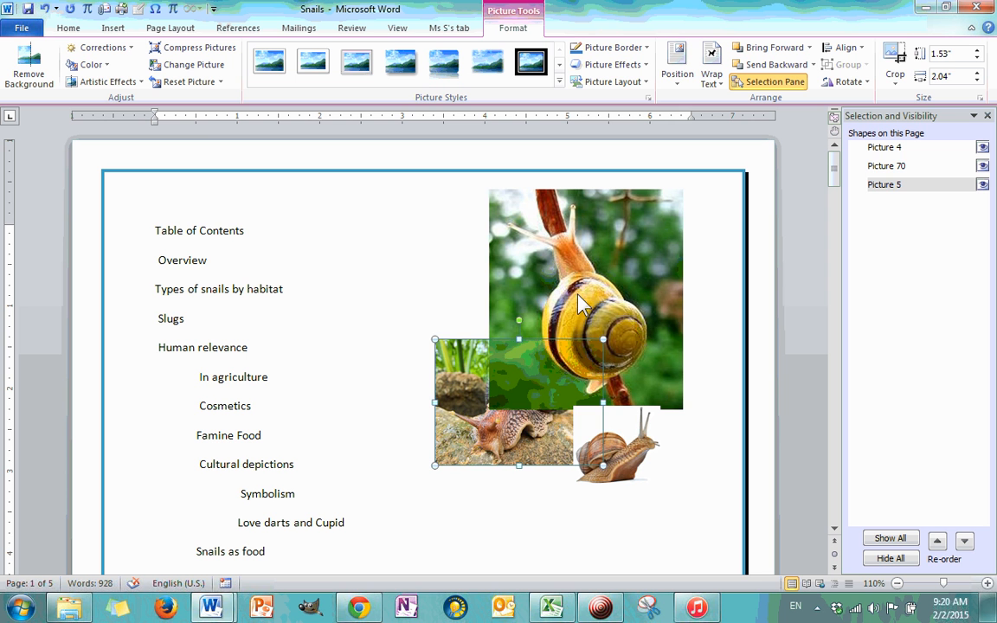
pyautogui.click(521, 247)
pyautogui.moveTo(454, 436); pyautogui.dragTo(420, 432)
pyautogui.moveTo(518, 450); pyautogui.dragTo(490, 451)
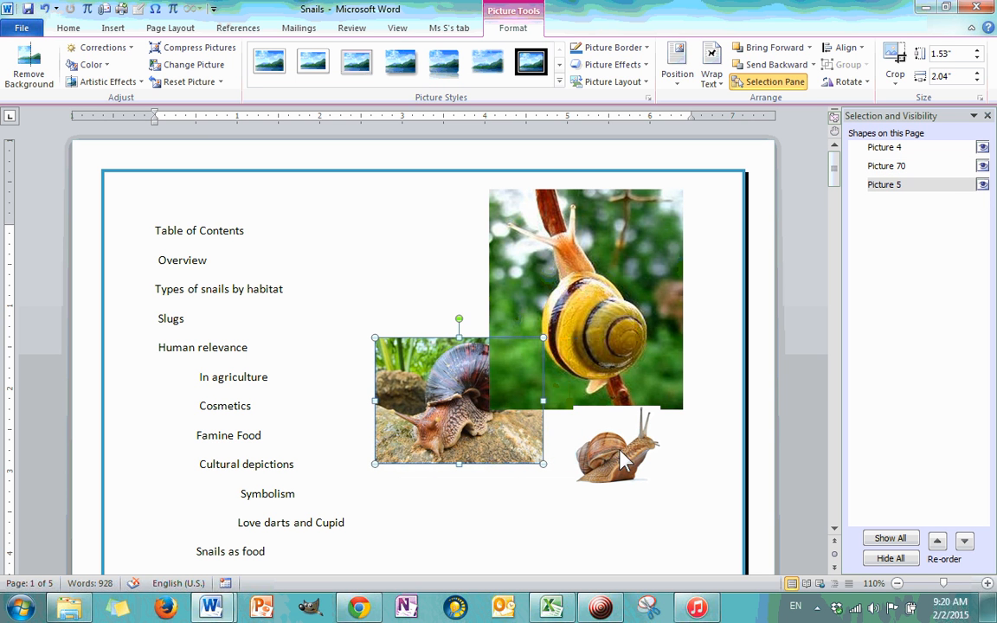
# Move the small brown snail picture up and left so it overlaps both the African and the yellow snail pictures
pyautogui.click(601, 456)
pyautogui.moveTo(609, 444)
pyautogui.mouseDown()
pyautogui.moveTo(587, 457)
pyautogui.moveTo(647, 461)
pyautogui.moveTo(644, 422)
pyautogui.moveTo(605, 426)
pyautogui.mouseUp()
pyautogui.click(482, 445)
pyautogui.click(610, 298)
pyautogui.click(679, 440)
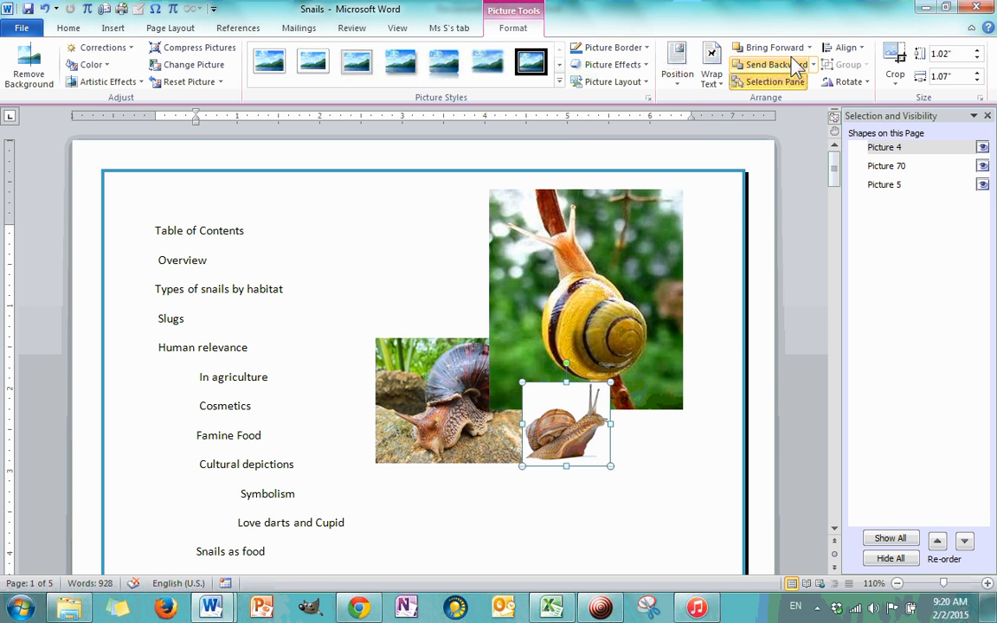
# Send the small brown snail picture backward two levels behind both other pictures, and bring it forward two levels to the front again
pyautogui.click(770, 65)
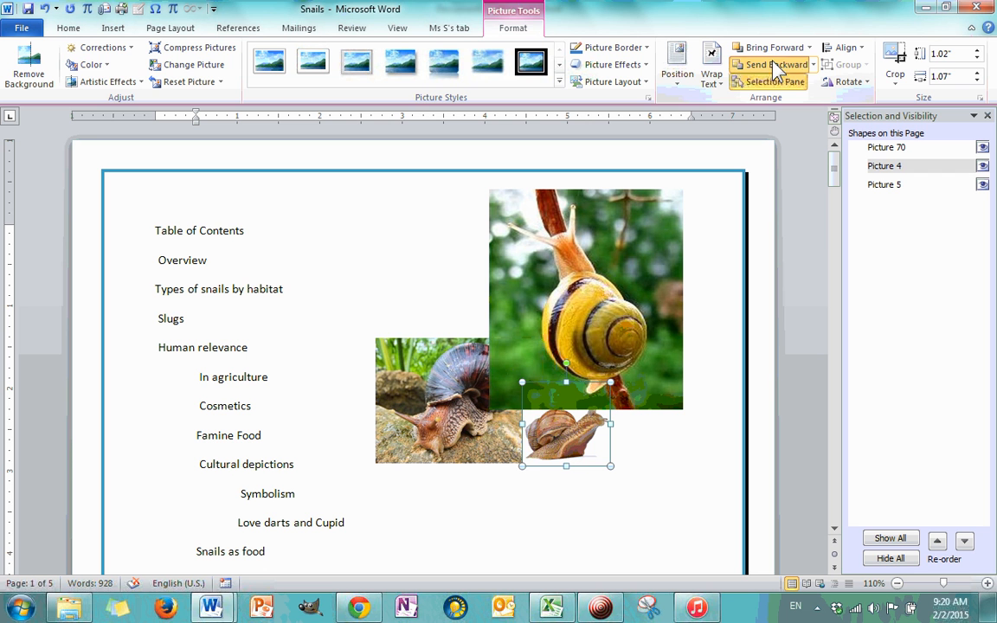
pyautogui.click(776, 65)
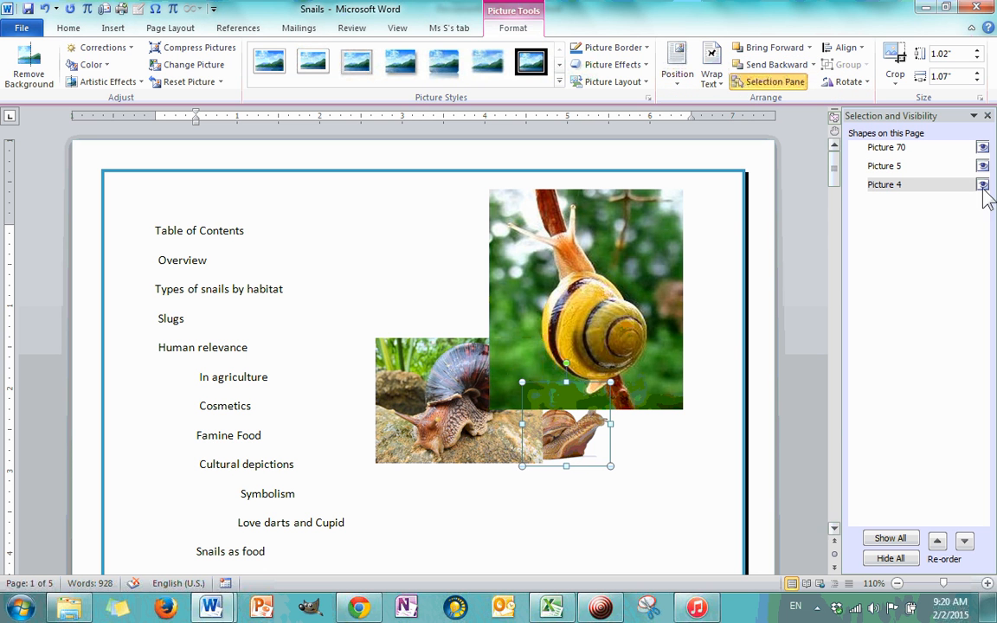
pyautogui.click(794, 54)
pyautogui.click(795, 54)
# Bring the African snail picture forward two levels to the front, and send it backward two levels behind the other pictures
pyautogui.click(428, 405)
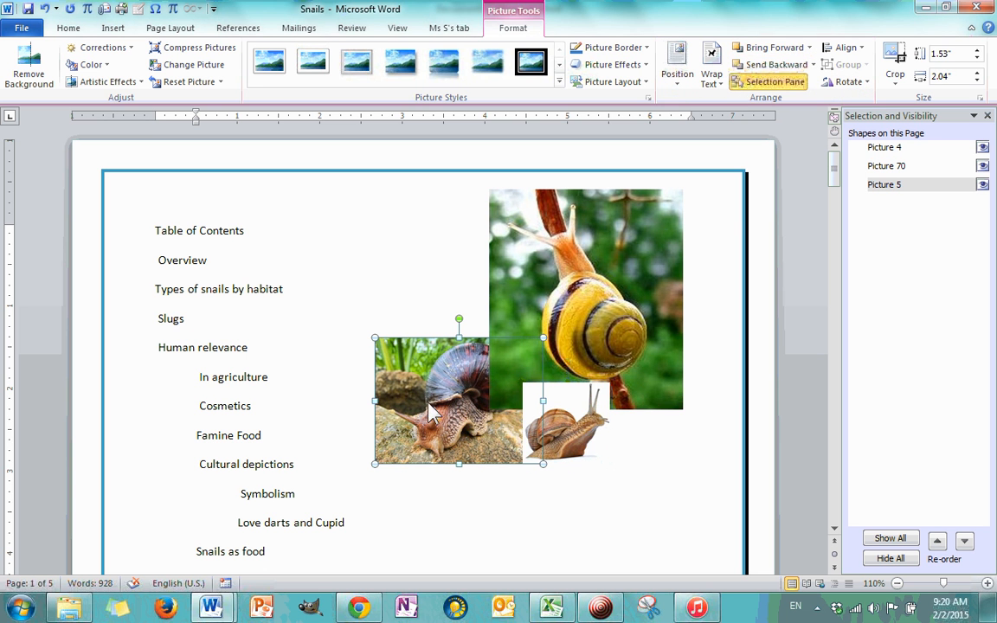
pyautogui.click(783, 54)
pyautogui.click(782, 54)
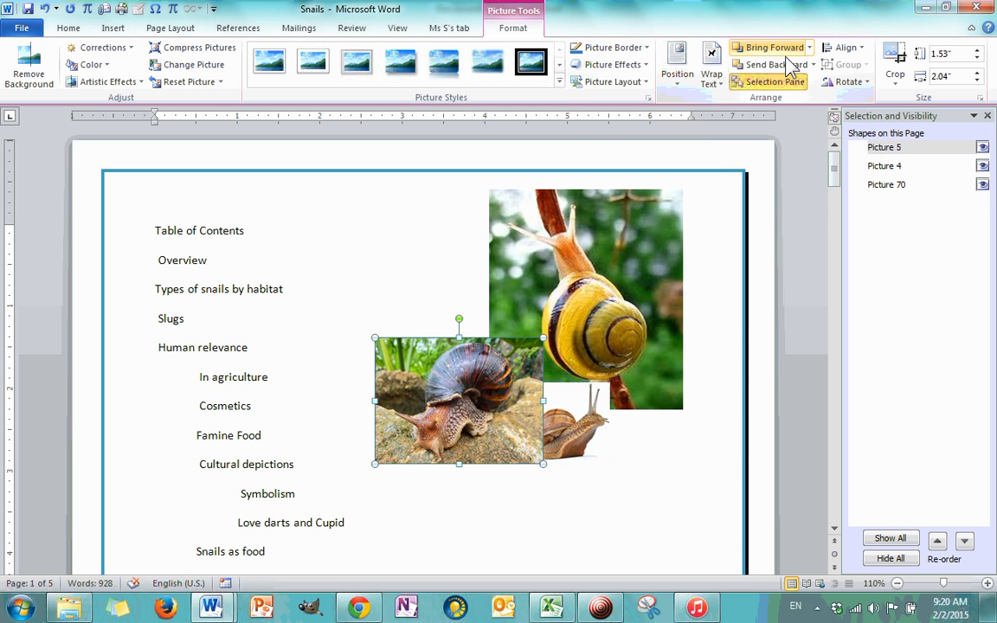
pyautogui.click(789, 70)
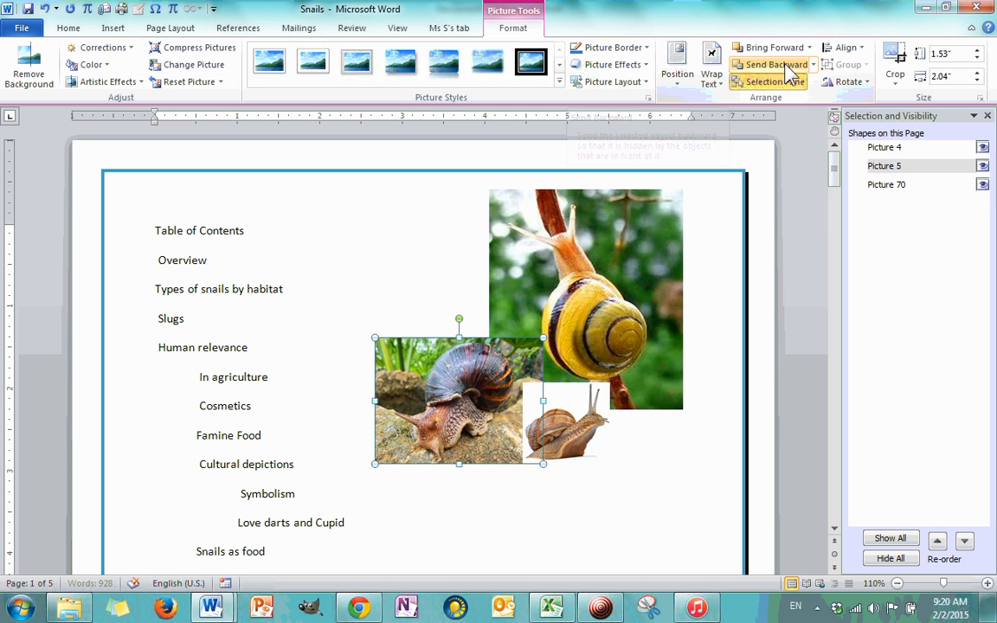
pyautogui.click(789, 69)
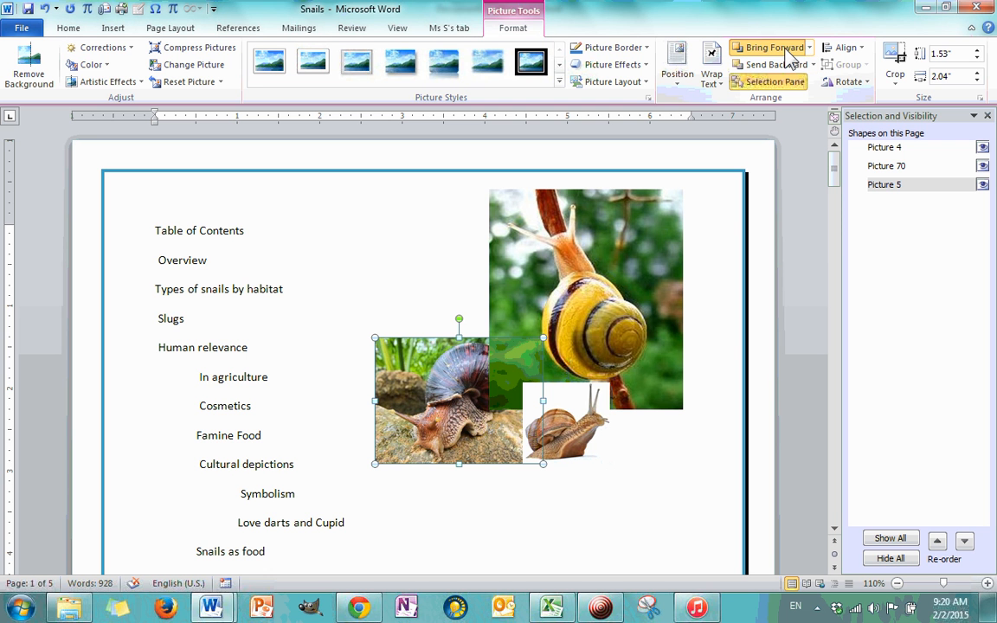
# Cycle the African snail picture to the front and to the back once more, and bring it forward one level between the other two pictures
pyautogui.click(788, 50)
pyautogui.click(788, 50)
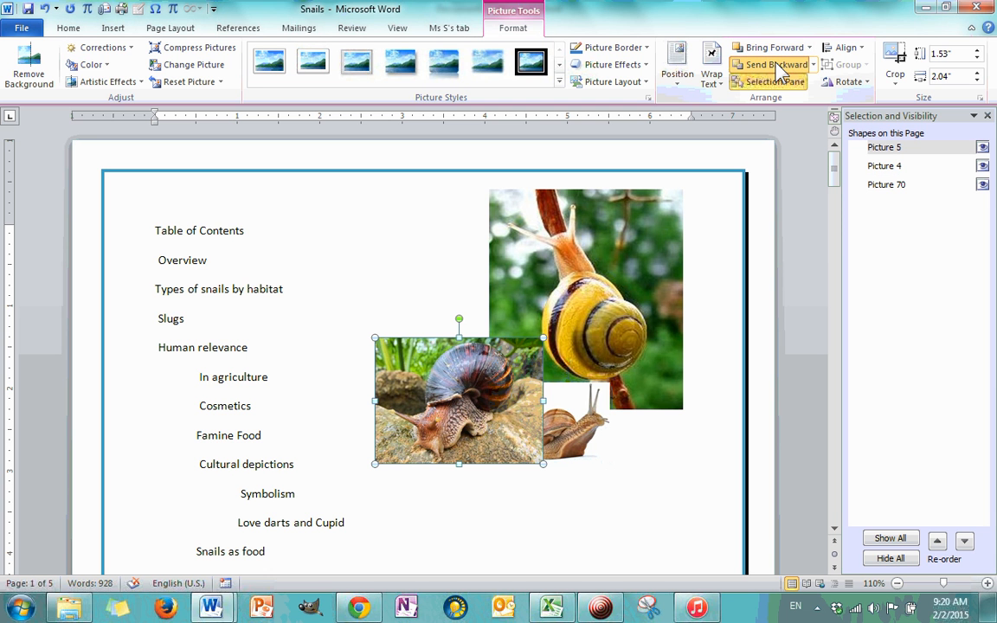
pyautogui.click(779, 67)
pyautogui.click(778, 67)
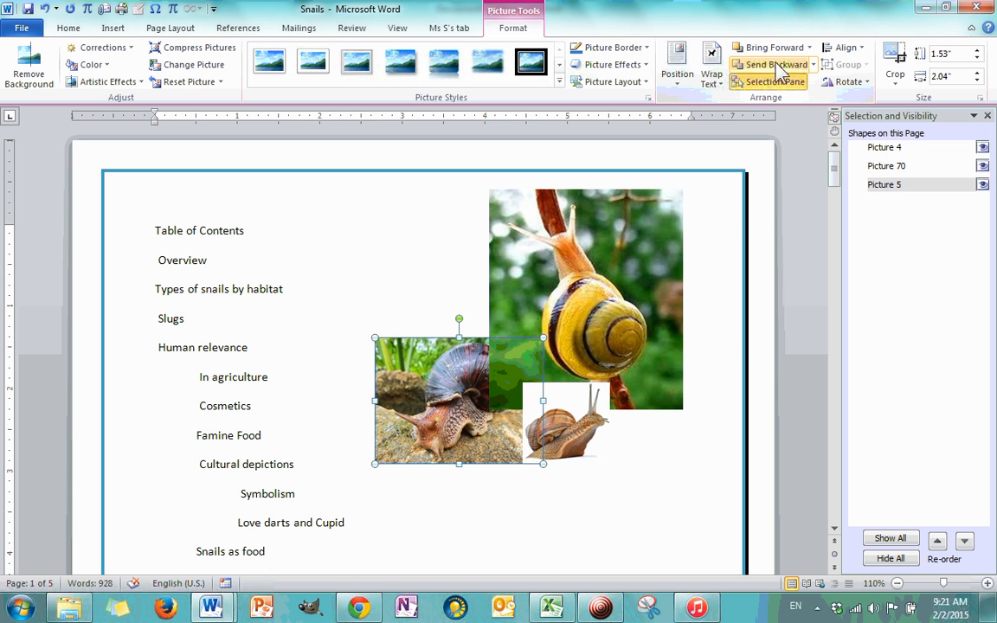
pyautogui.click(770, 48)
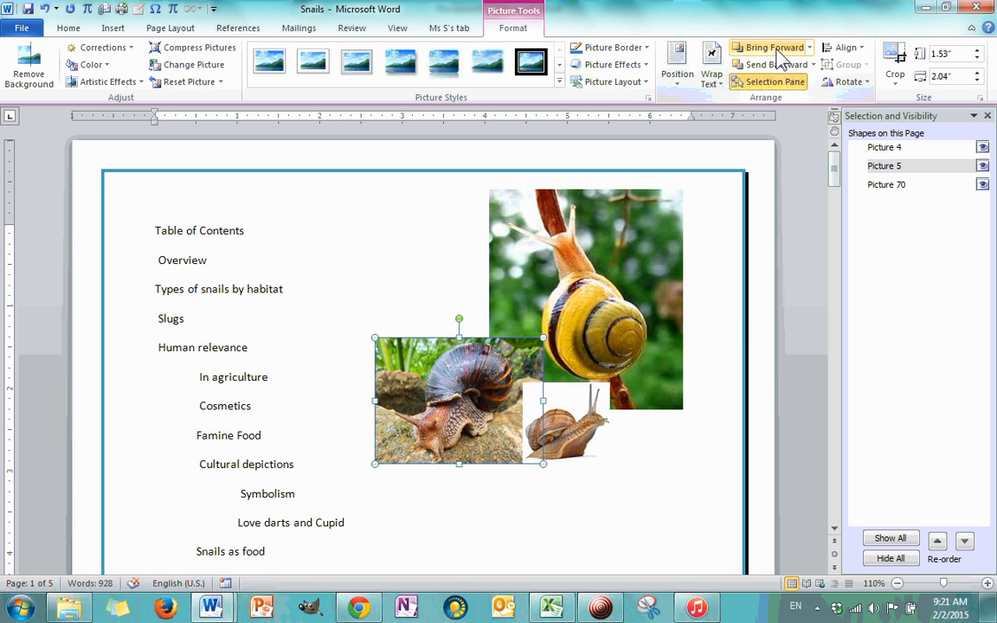
# Select the small brown snail picture on the page, and select Picture 5, Picture 70 and Picture 4 by name in the Selection Pane
pyautogui.click(562, 407)
pyautogui.click(661, 483)
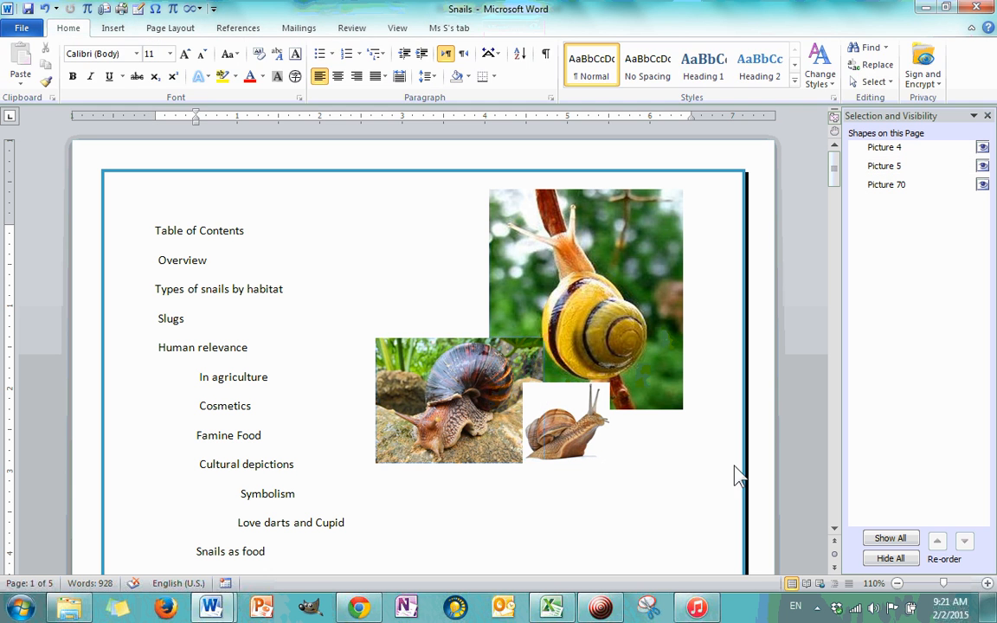
pyautogui.click(581, 426)
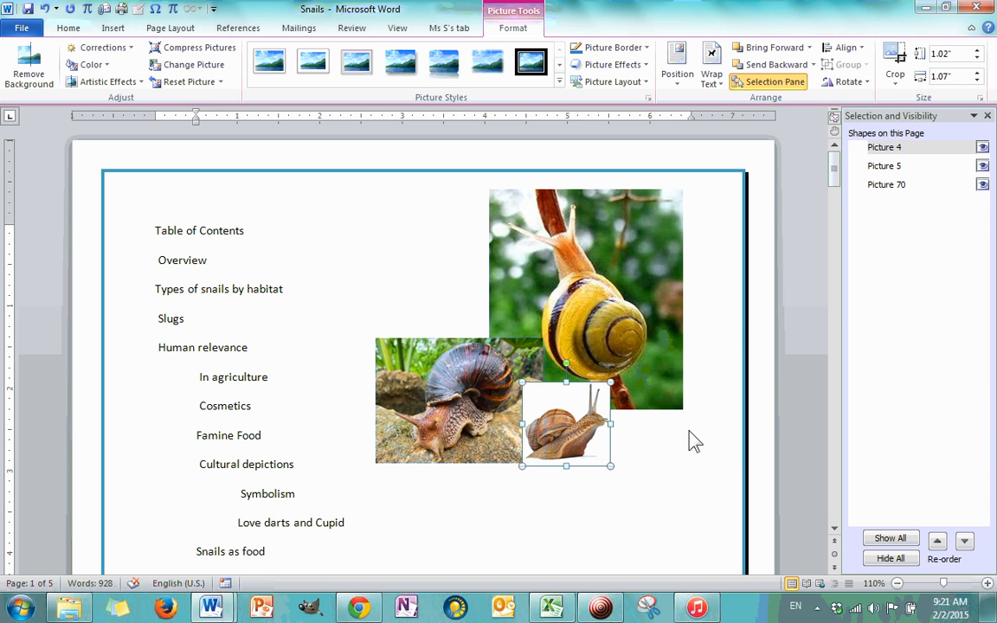
pyautogui.click(899, 167)
pyautogui.click(901, 184)
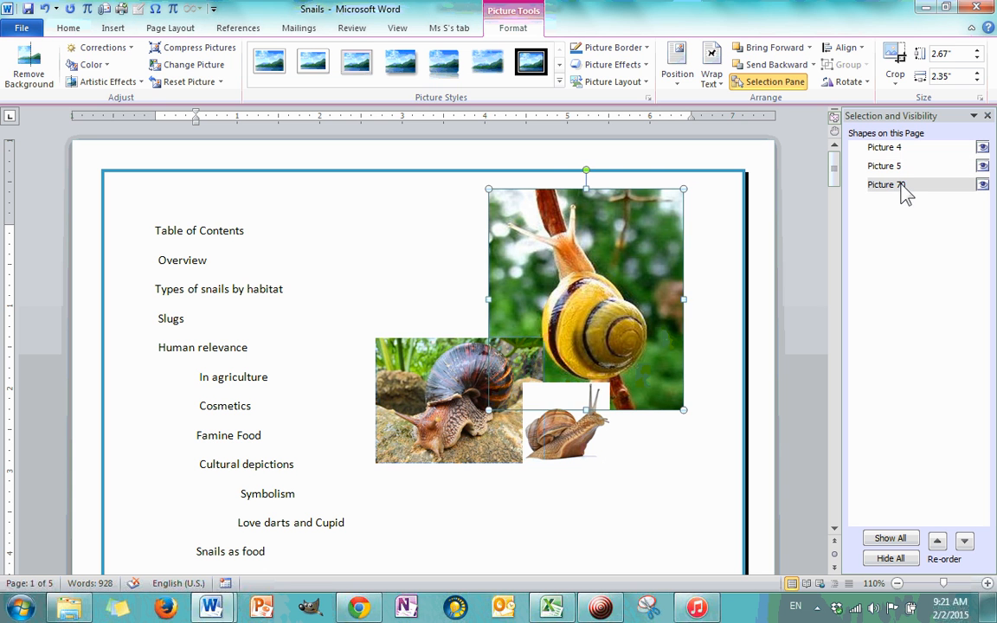
pyautogui.click(900, 166)
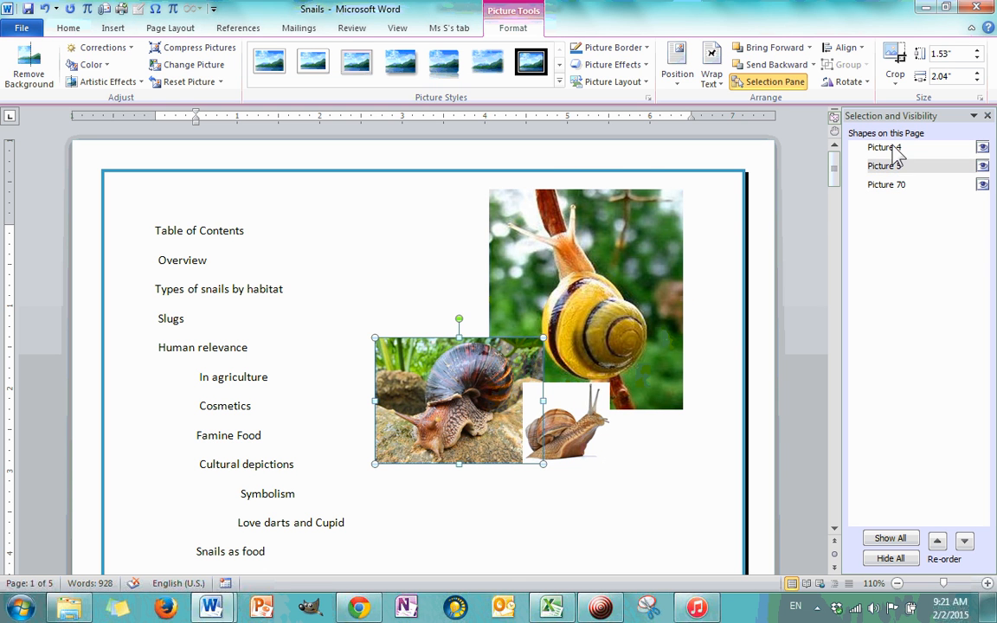
pyautogui.click(895, 148)
# Select the yellow, African and small brown snail pictures directly on the page to see how they match the listed shapes
pyautogui.click(596, 267)
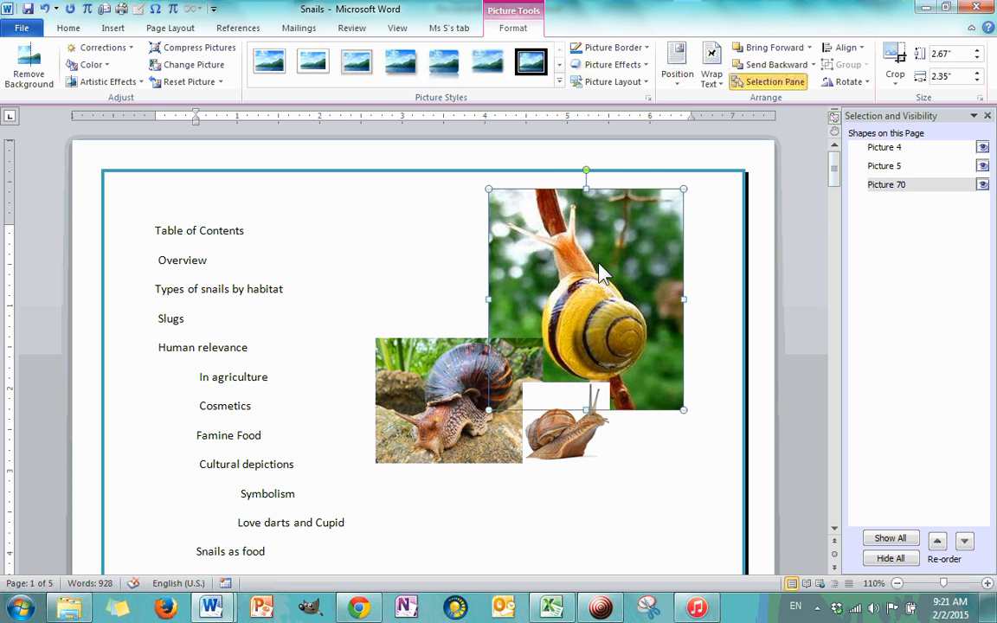
pyautogui.click(538, 385)
pyautogui.click(445, 396)
pyautogui.click(574, 334)
pyautogui.click(575, 432)
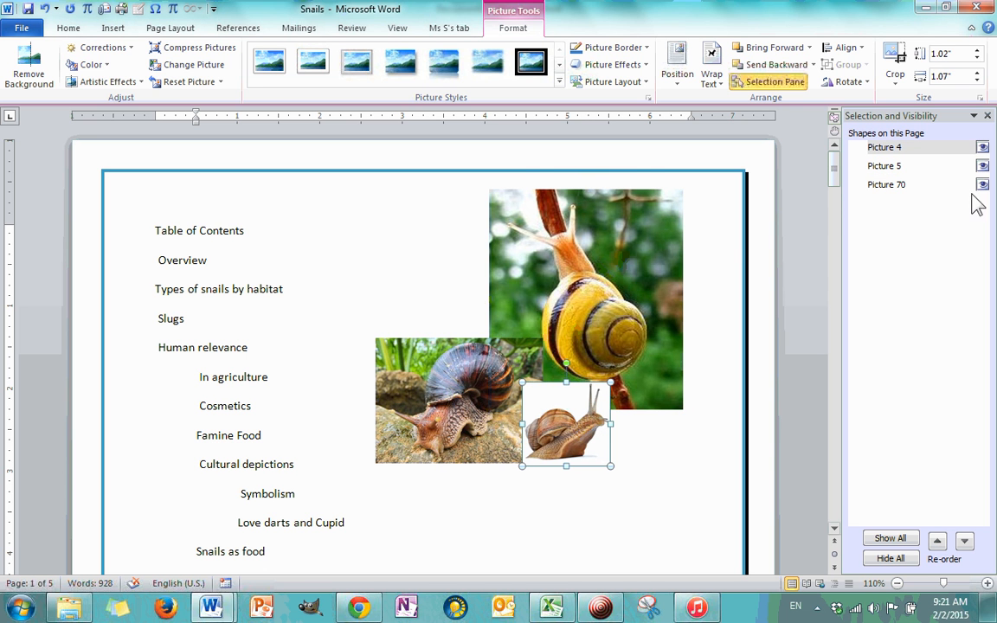
# Select Picture 5, Picture 70 and Picture 4 by name, and finish with Picture 70 selected
pyautogui.click(922, 166)
pyautogui.click(919, 184)
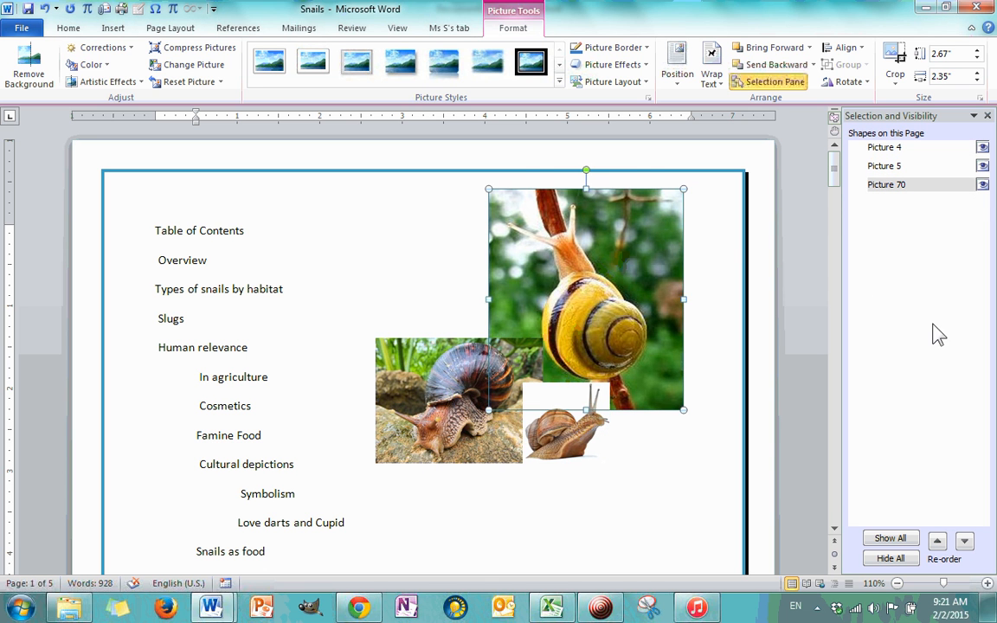
pyautogui.click(916, 151)
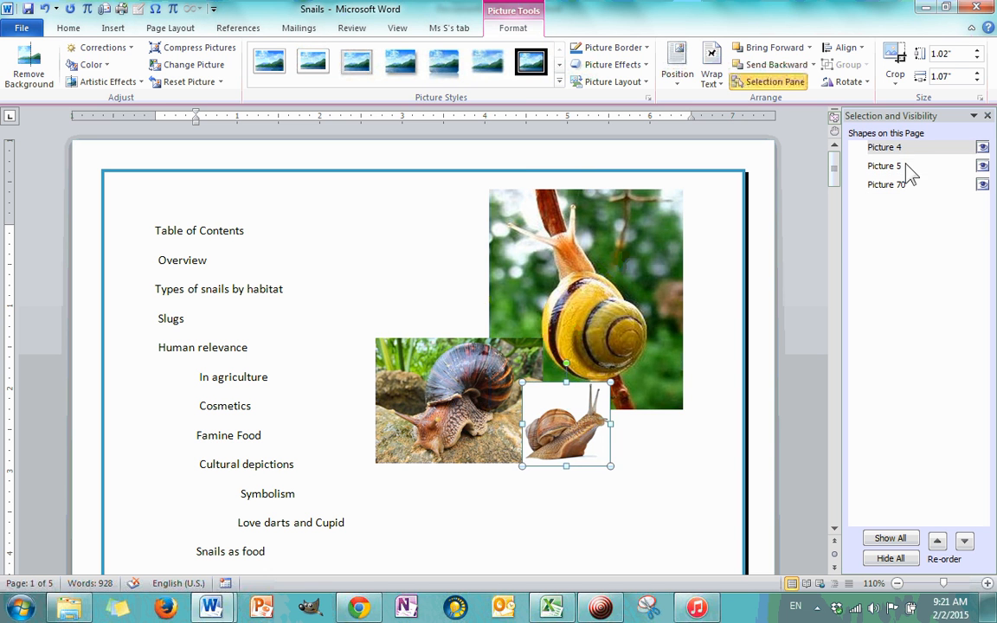
pyautogui.click(852, 167)
pyautogui.click(899, 186)
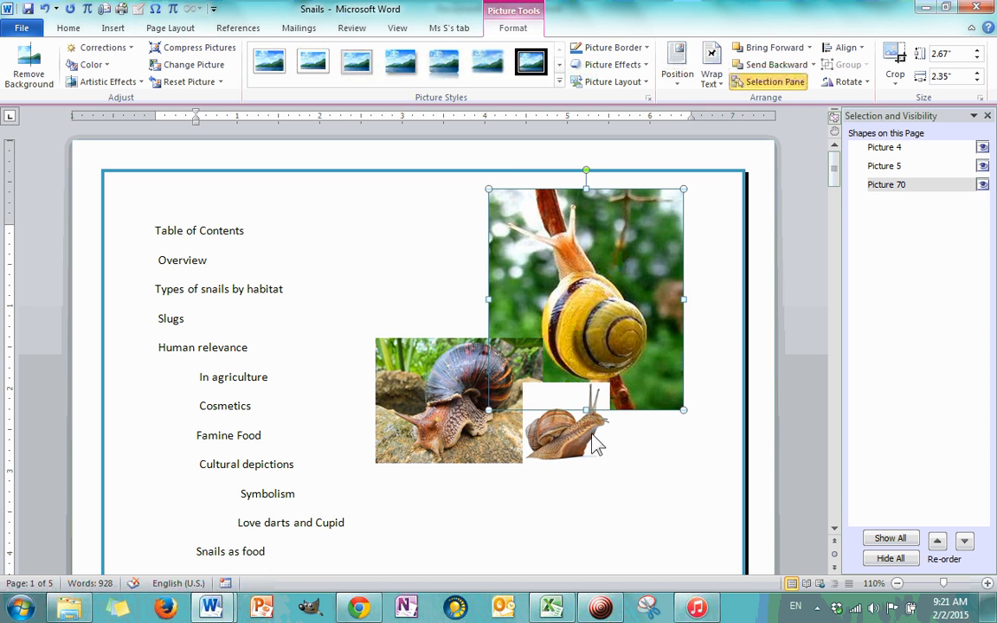
# Select each overlapping picture on the page in turn, finishing with the small brown snail picture
pyautogui.click(569, 437)
pyautogui.click(507, 417)
pyautogui.click(547, 395)
pyautogui.click(531, 417)
pyautogui.click(485, 440)
pyautogui.click(498, 437)
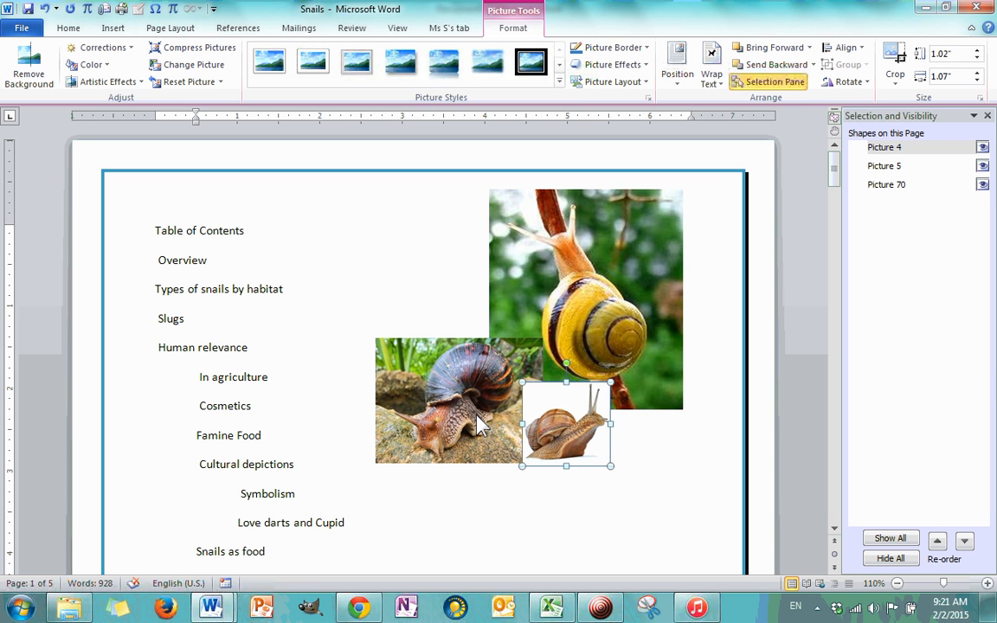
pyautogui.click(582, 340)
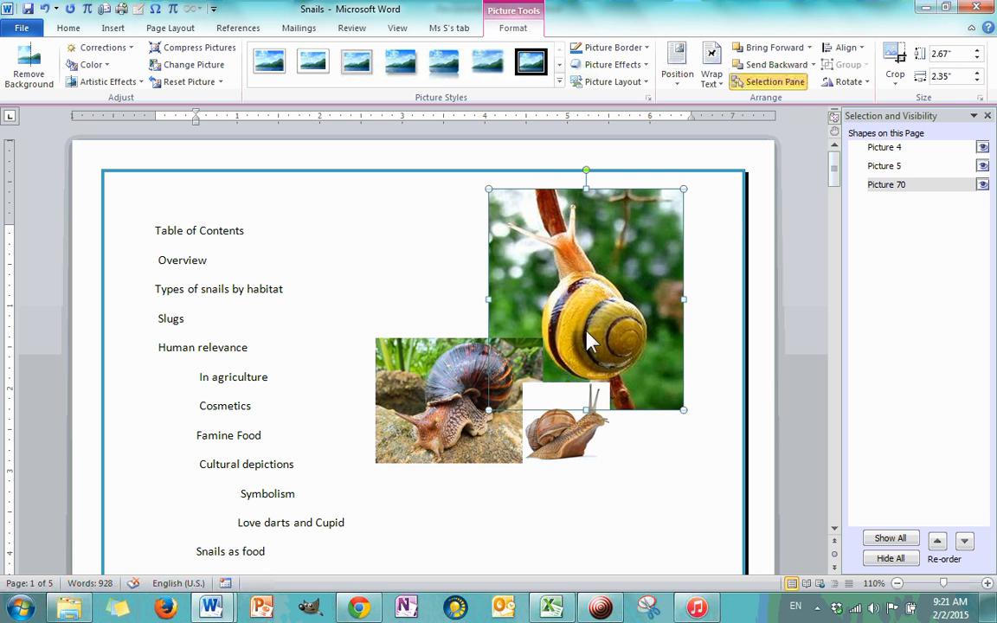
pyautogui.click(435, 415)
pyautogui.click(560, 441)
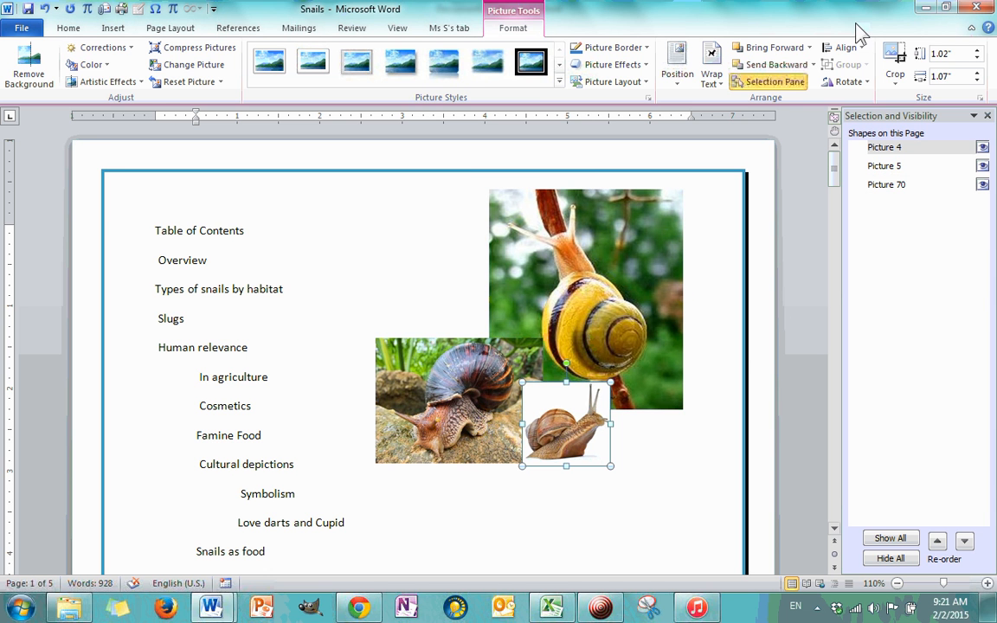
# Distribute the small brown snail picture horizontally and vertically relative to the margins
pyautogui.click(859, 49)
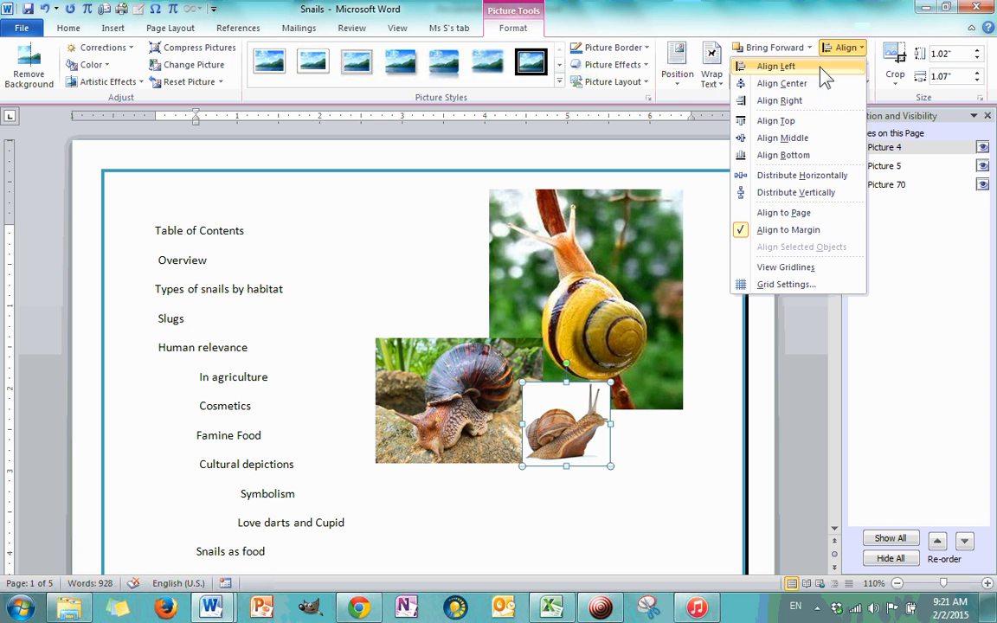
pyautogui.click(787, 174)
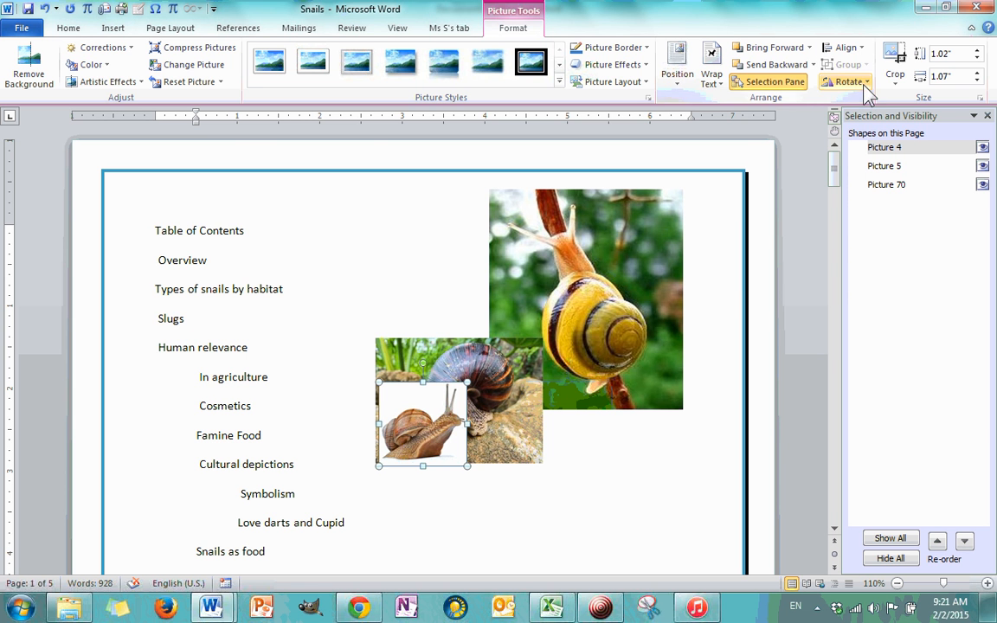
pyautogui.click(844, 47)
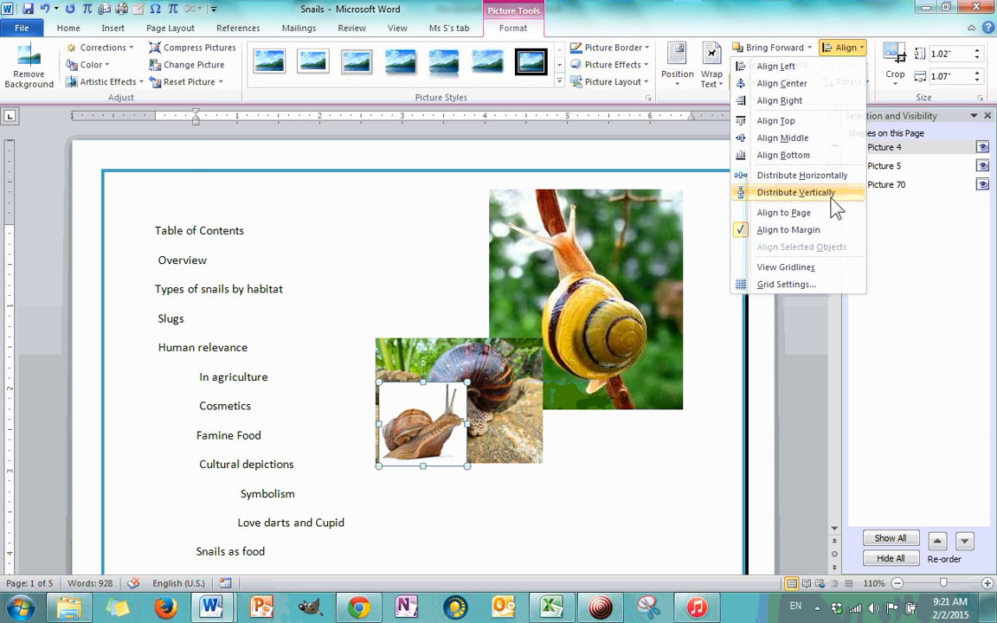
pyautogui.click(779, 192)
# Move the small brown snail picture back up so it overlaps the African and yellow snail pictures
pyautogui.scroll(-5, 640, 329)
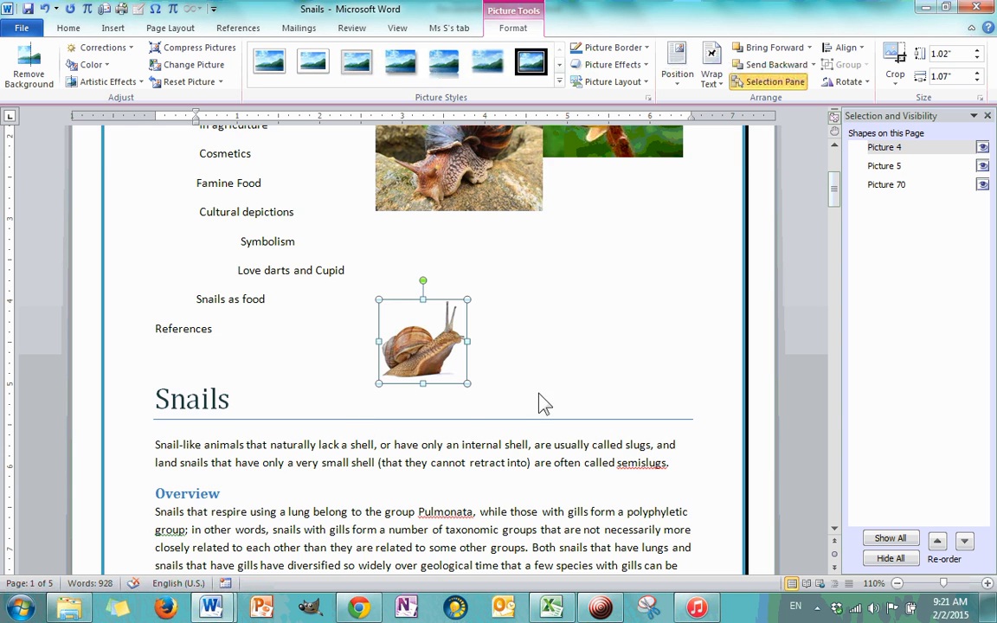
pyautogui.scroll(3, 516, 492)
pyautogui.moveTo(441, 564); pyautogui.dragTo(578, 400)
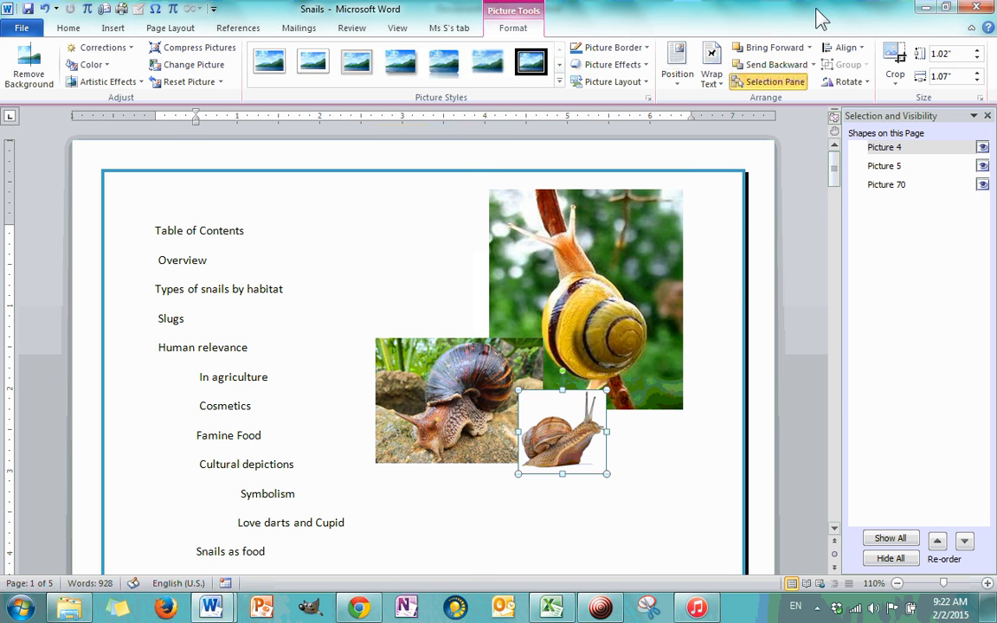
# Align the small brown snail picture left and center relative to the margins, and move it back over the other two pictures
pyautogui.click(845, 48)
pyautogui.click(815, 69)
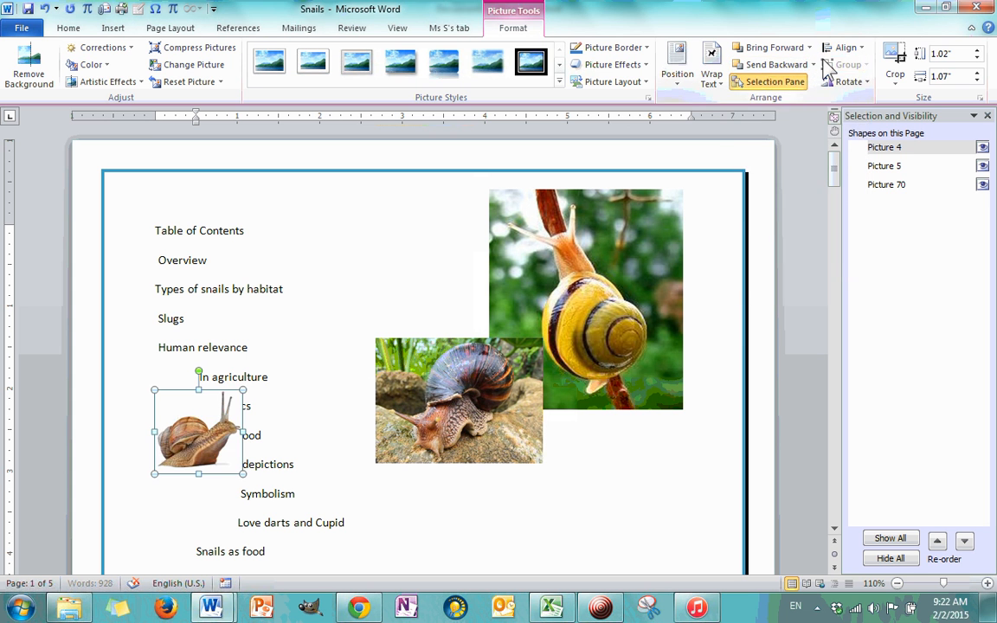
pyautogui.click(845, 48)
pyautogui.click(830, 85)
pyautogui.click(846, 47)
pyautogui.click(833, 86)
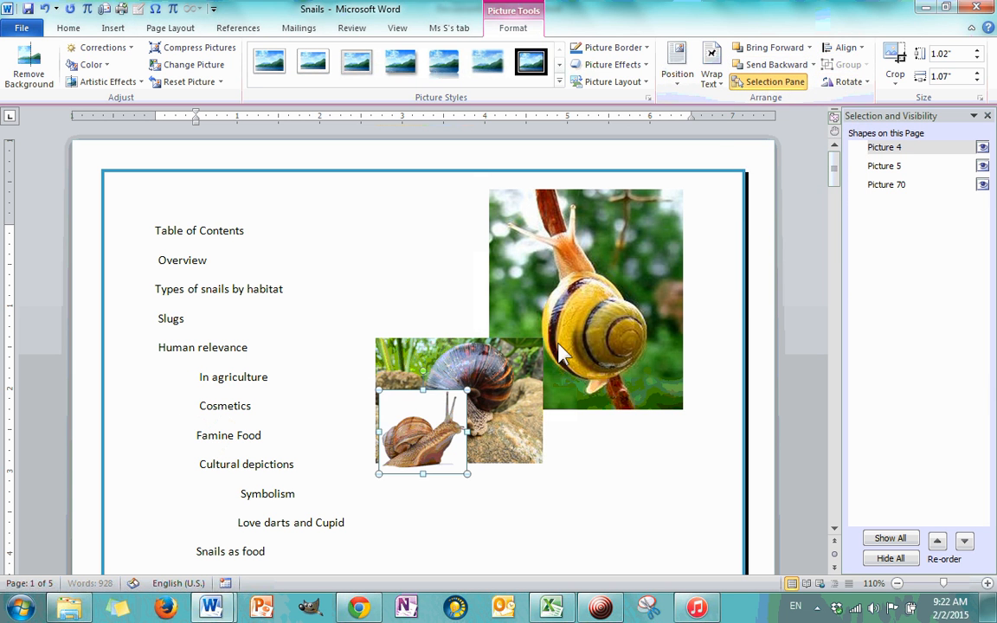
pyautogui.moveTo(415, 409); pyautogui.dragTo(588, 456)
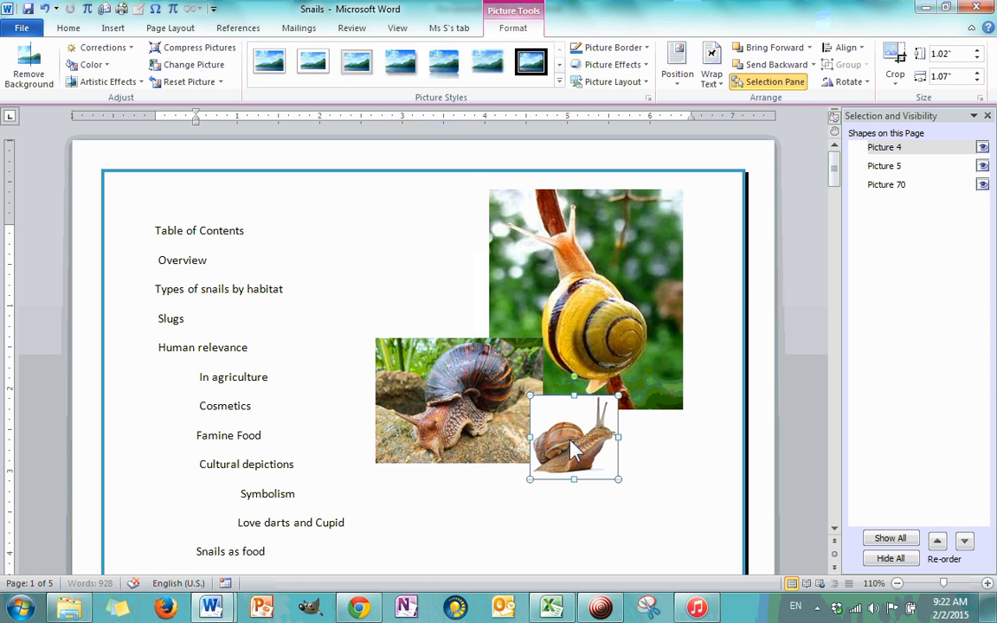
# Switch the alignment reference to Align to Page and back to Align to Margin
pyautogui.click(863, 49)
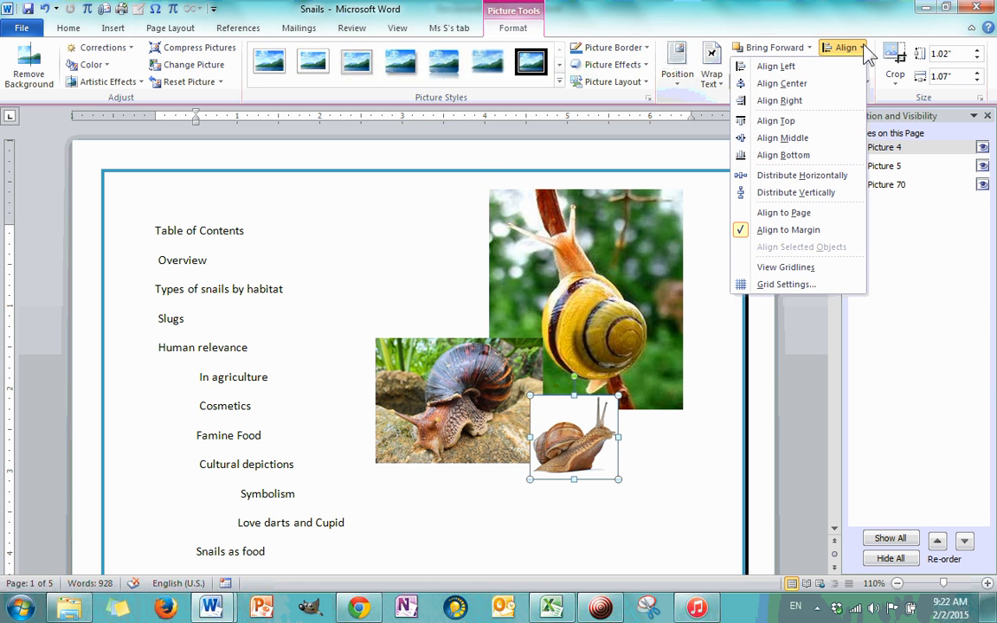
pyautogui.click(798, 220)
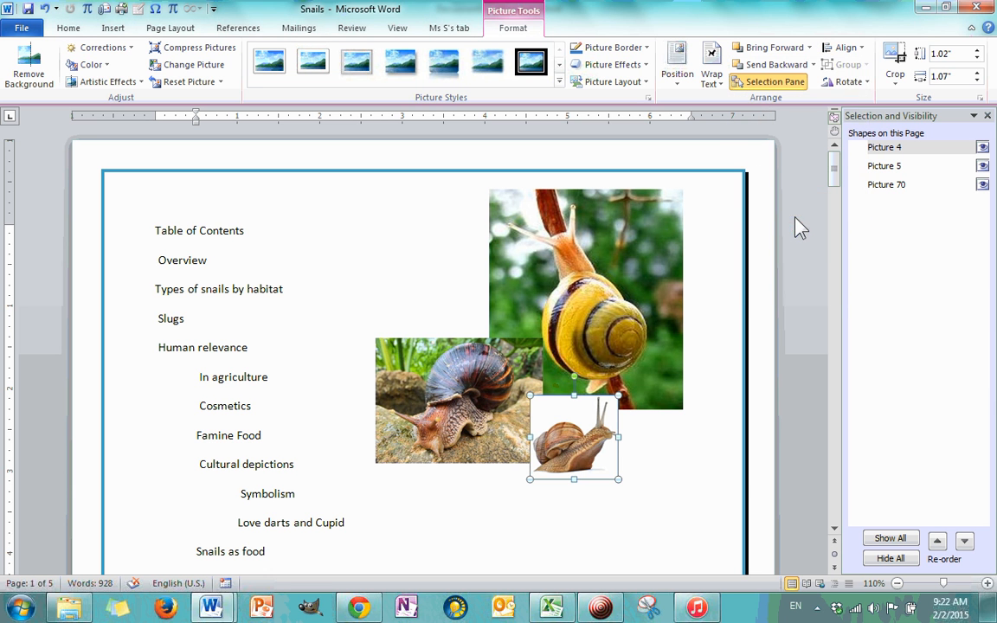
pyautogui.click(866, 48)
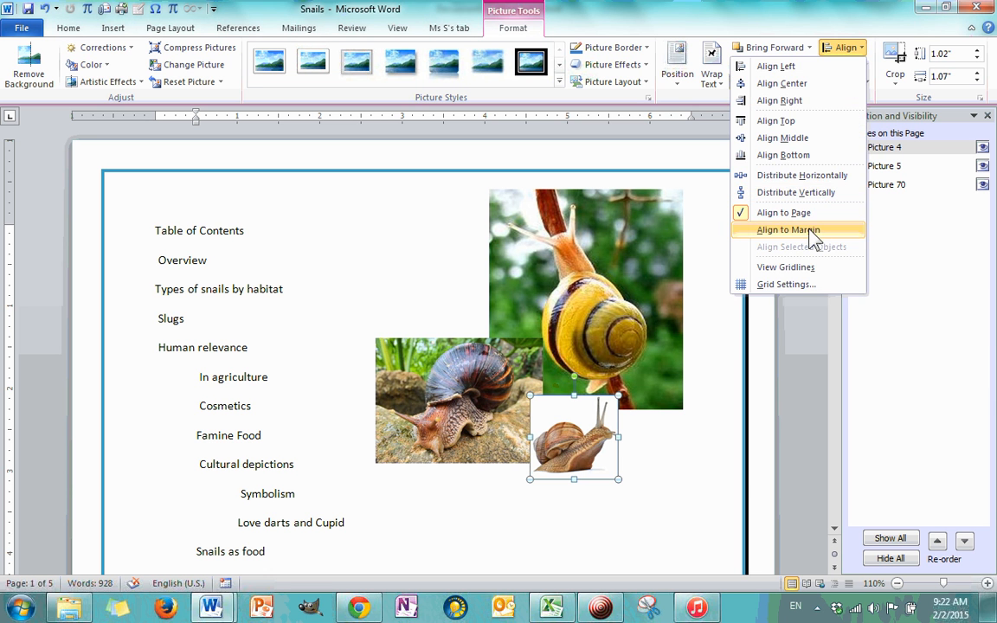
pyautogui.click(813, 230)
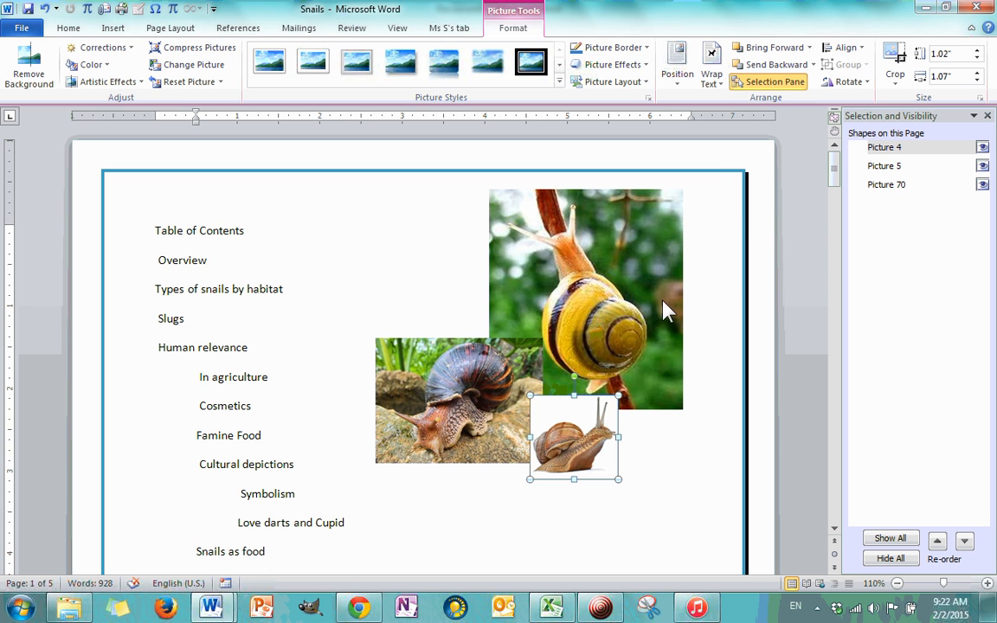
# Turn on Align to Page and align the small brown snail picture to the left edge of the page
pyautogui.click(845, 48)
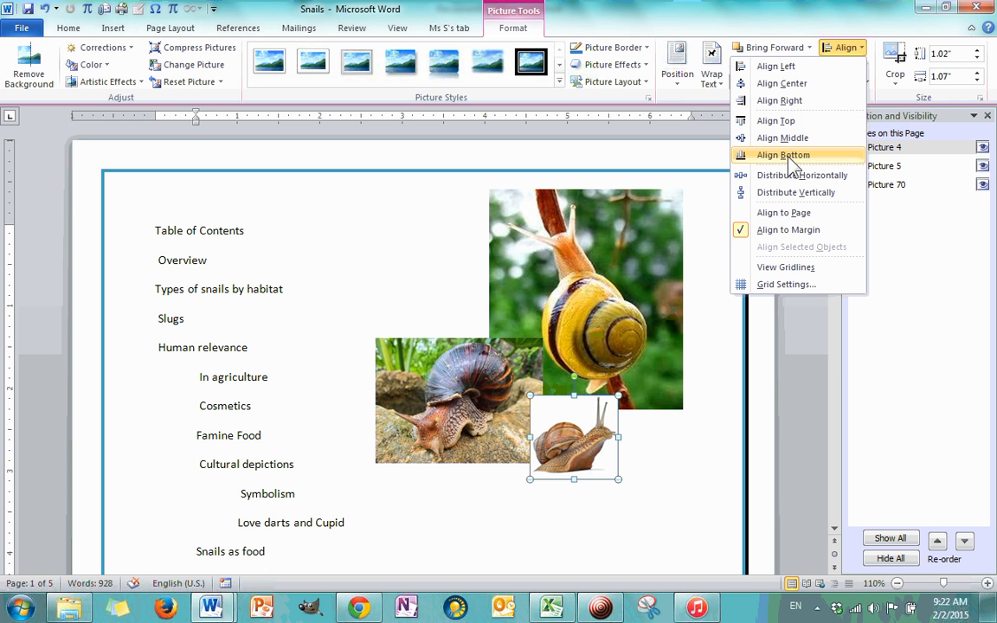
pyautogui.click(794, 214)
pyautogui.click(843, 48)
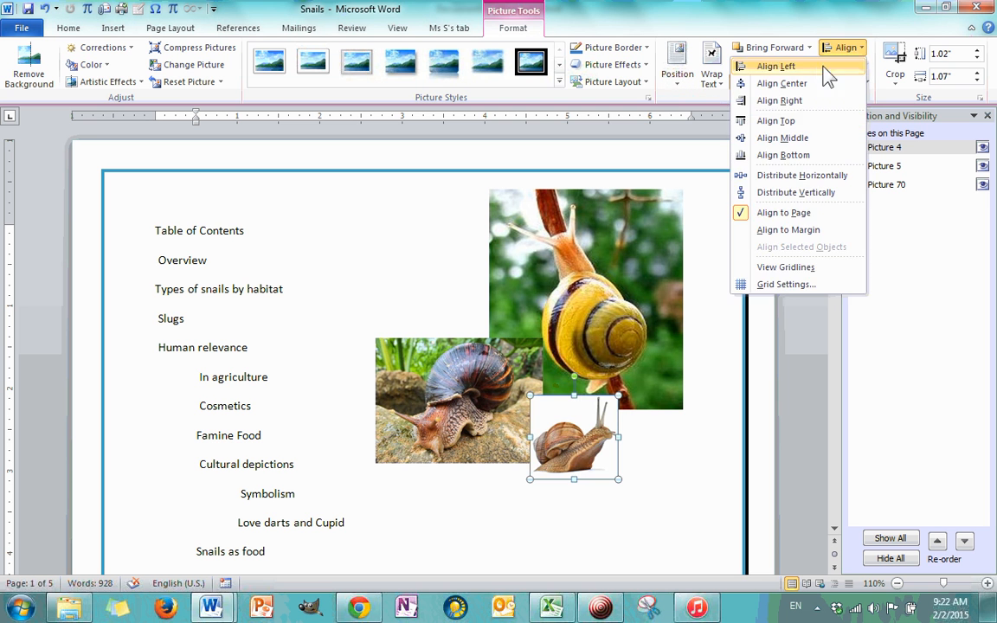
pyautogui.click(817, 69)
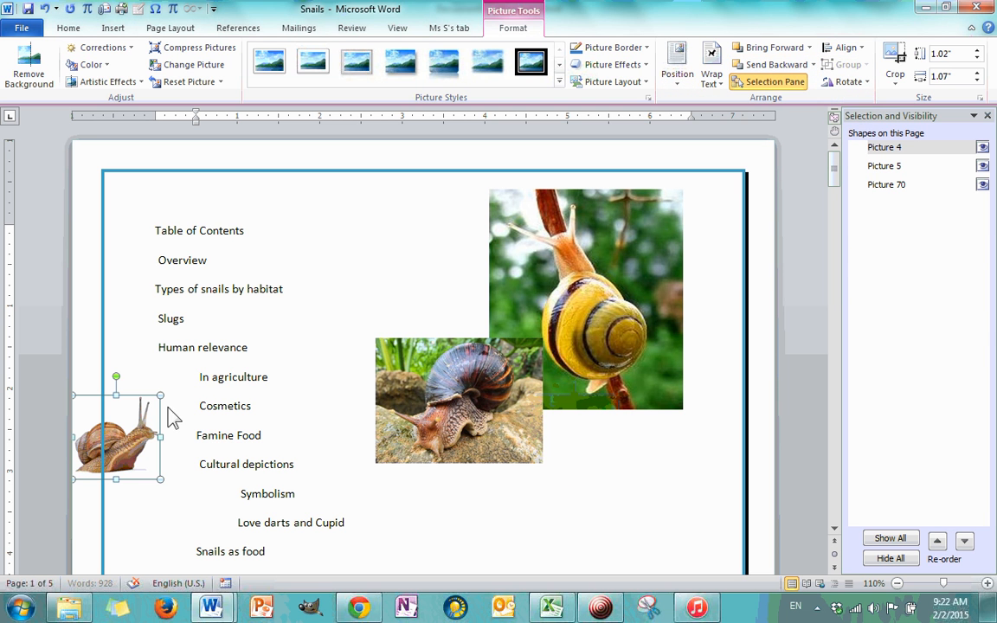
# Align the small brown snail picture left using Align to Margin, and move it back over the African and yellow snail pictures
pyautogui.click(843, 48)
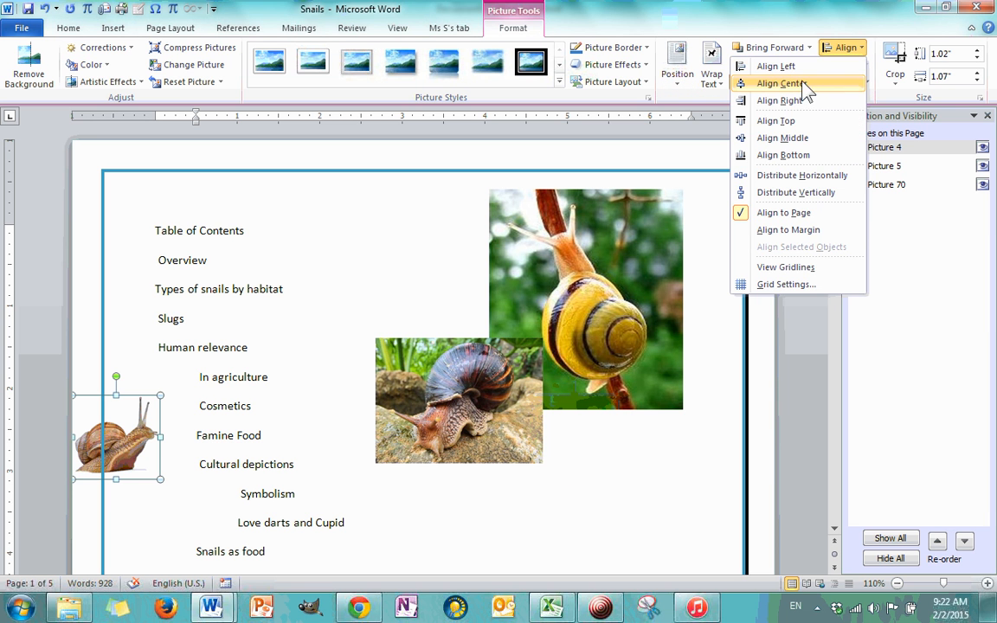
pyautogui.click(788, 230)
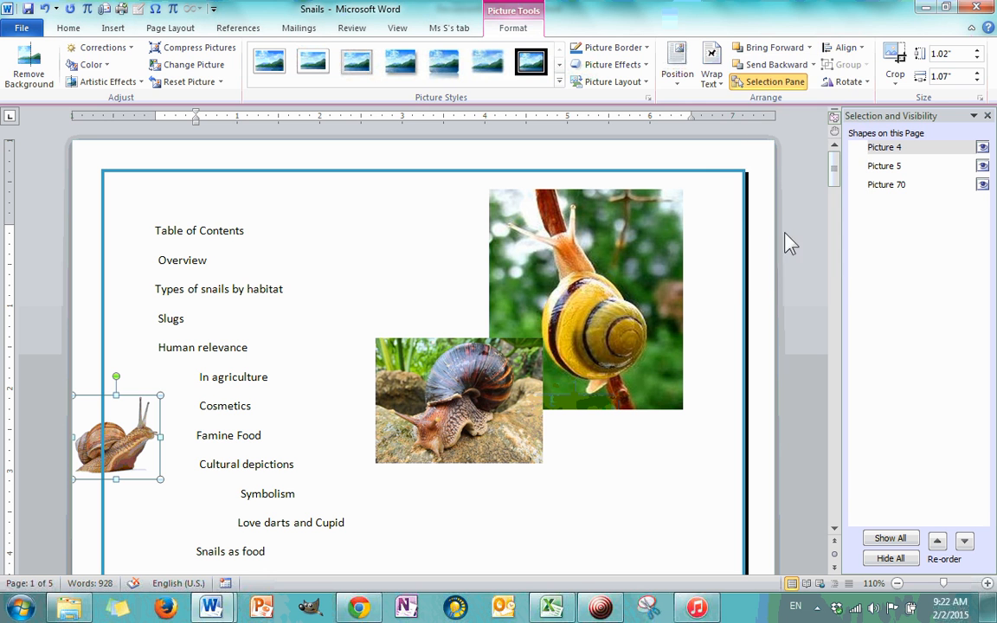
pyautogui.click(845, 48)
pyautogui.click(776, 66)
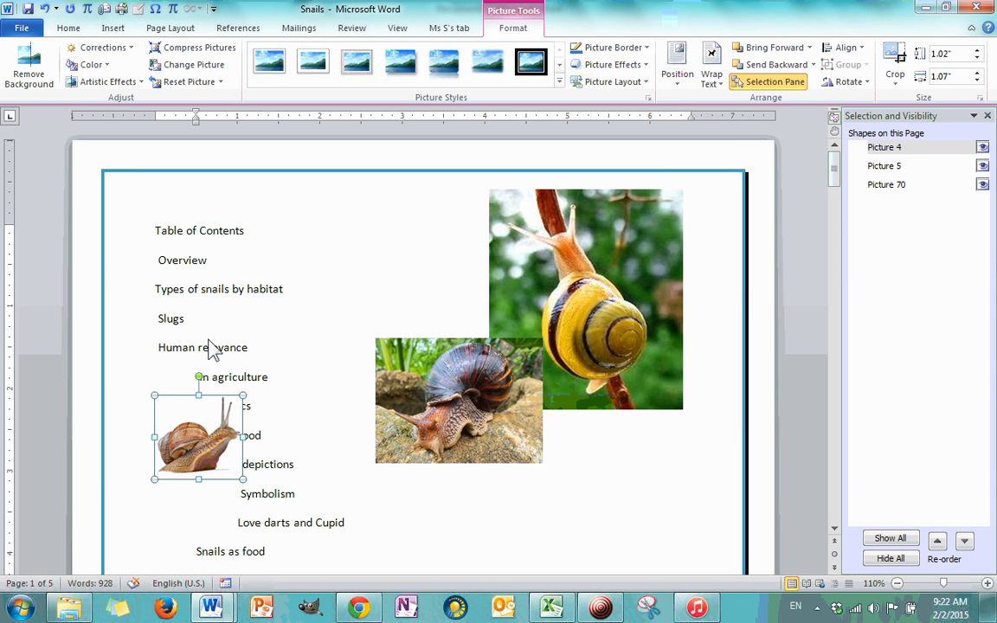
pyautogui.moveTo(199, 450); pyautogui.dragTo(579, 450)
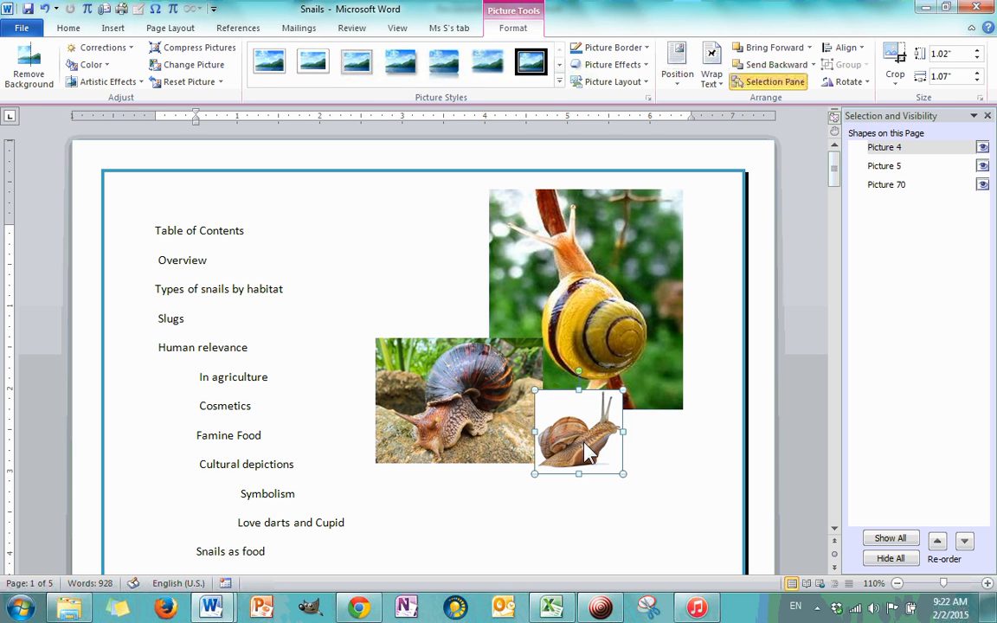
# Reselect the small brown snail picture and turn on View Gridlines from the page layout arrangement options
pyautogui.click(693, 457)
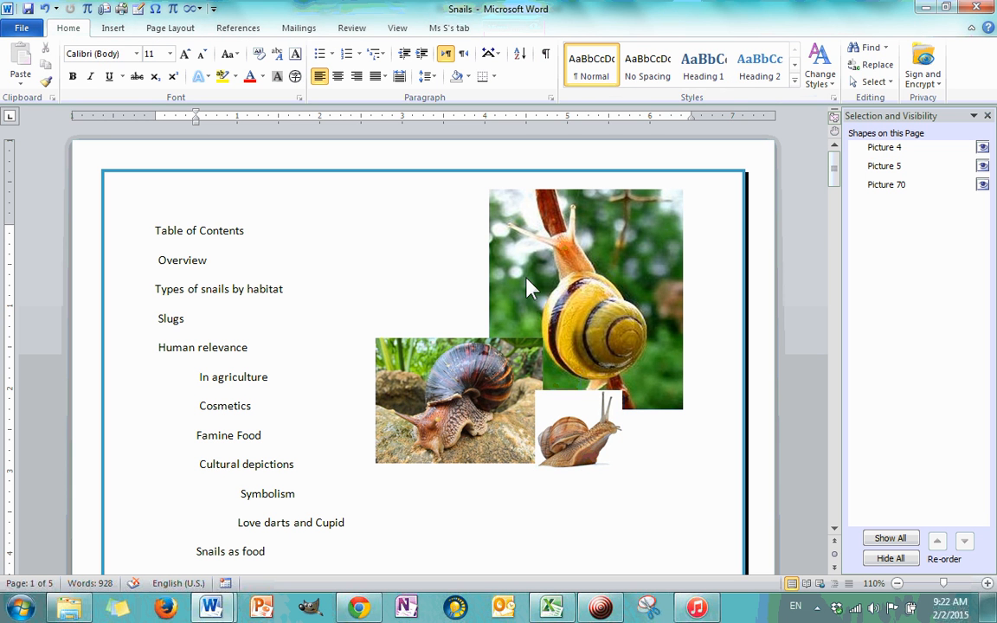
pyautogui.click(585, 410)
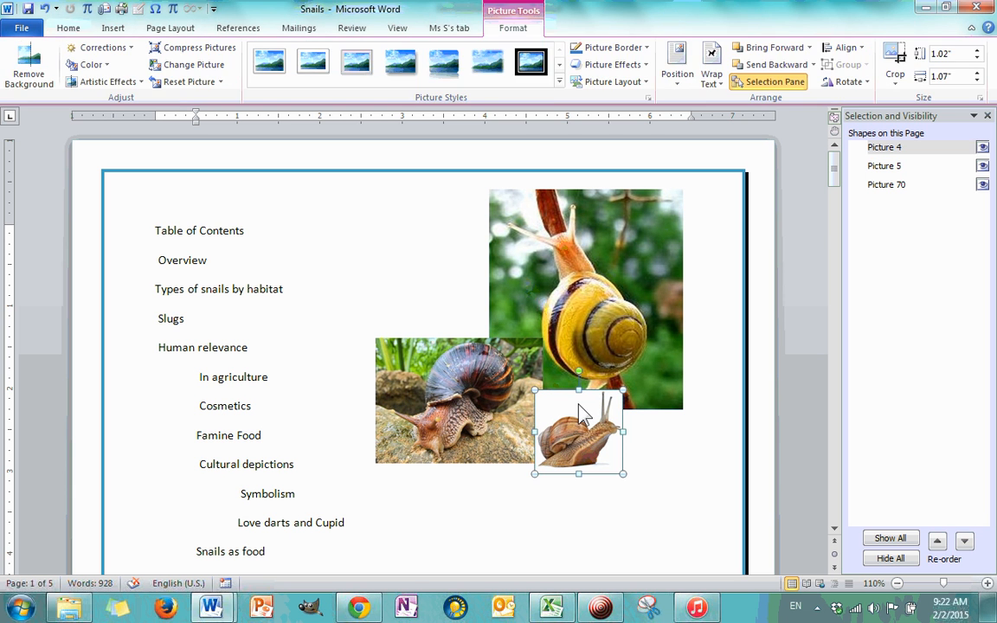
pyautogui.click(170, 29)
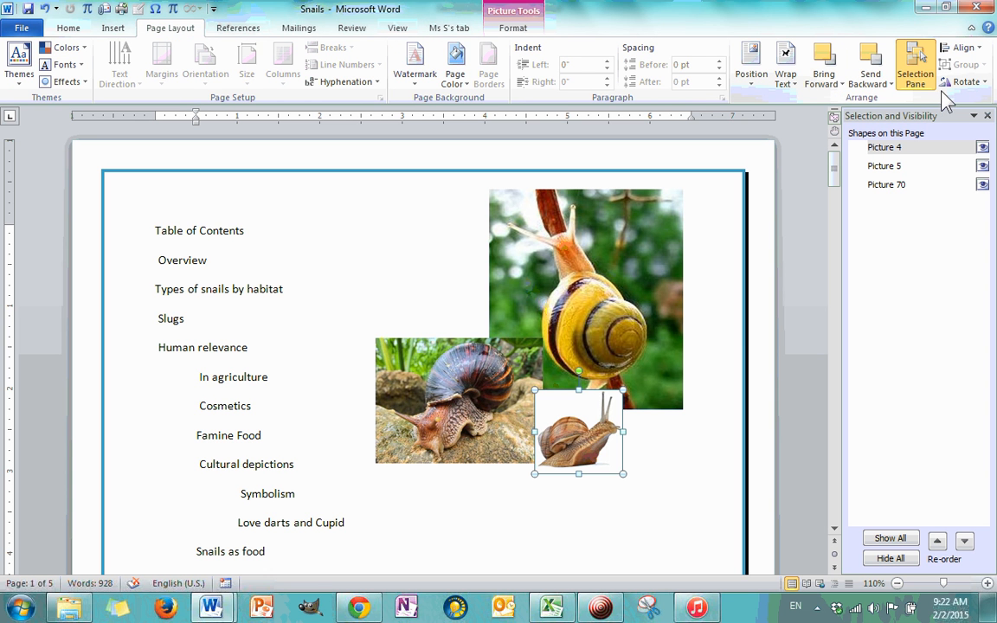
pyautogui.click(980, 50)
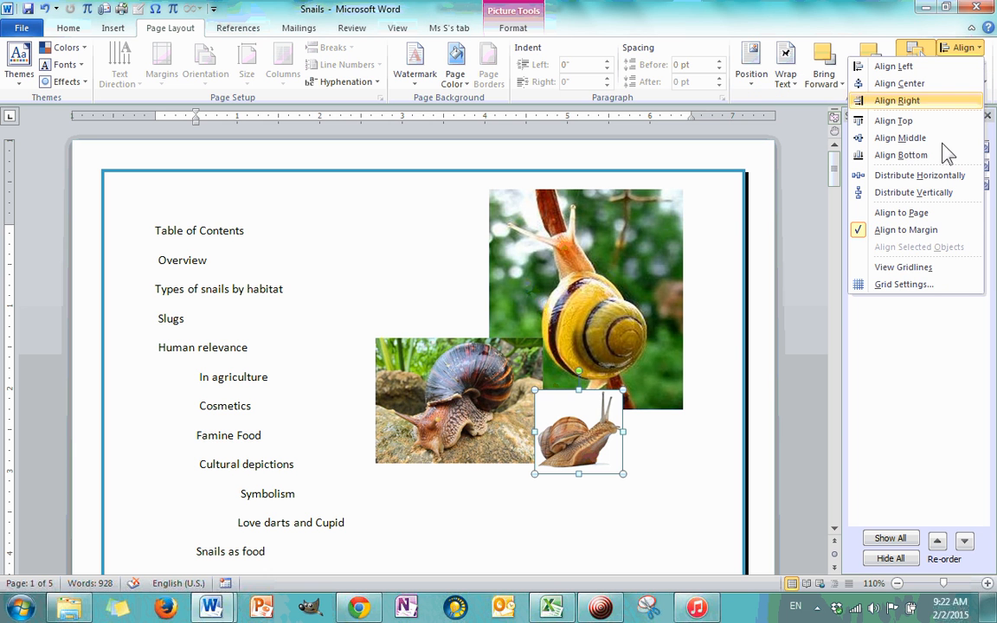
pyautogui.click(916, 269)
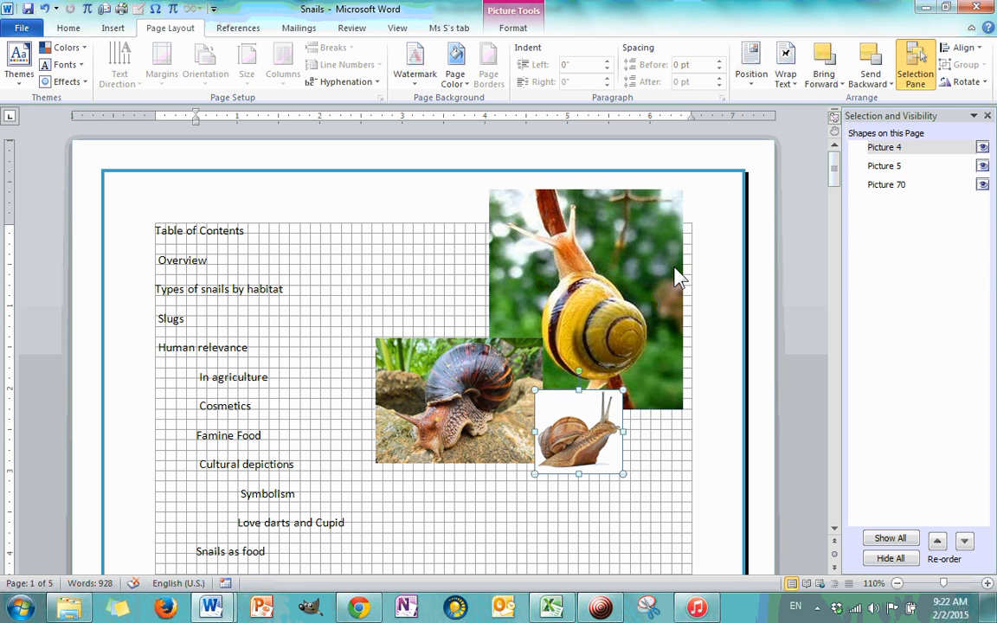
# Set the drawing grid's horizontal and vertical spacing to 0.3"
pyautogui.click(963, 47)
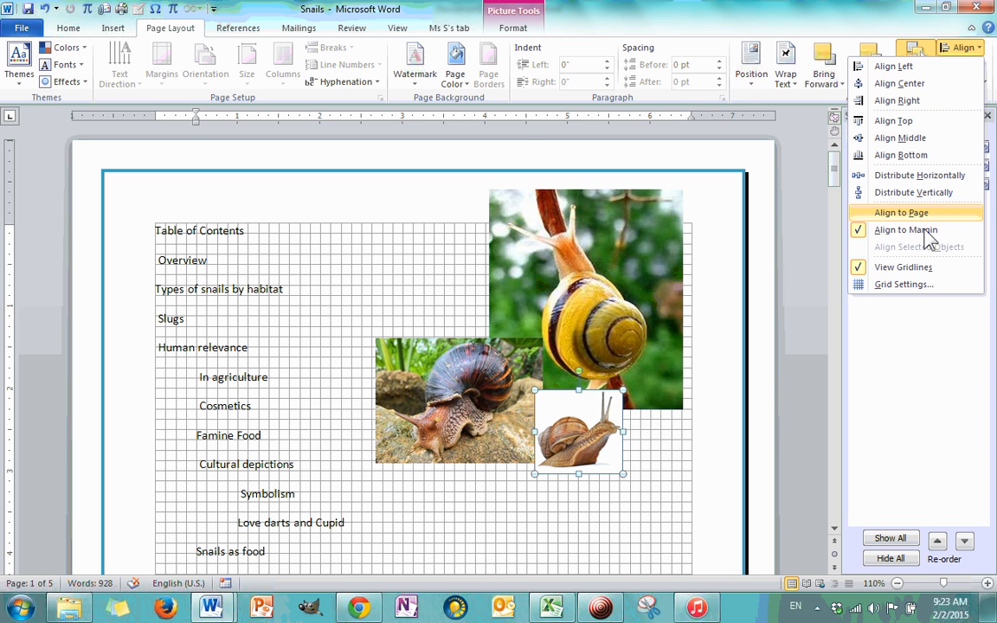
pyautogui.click(900, 285)
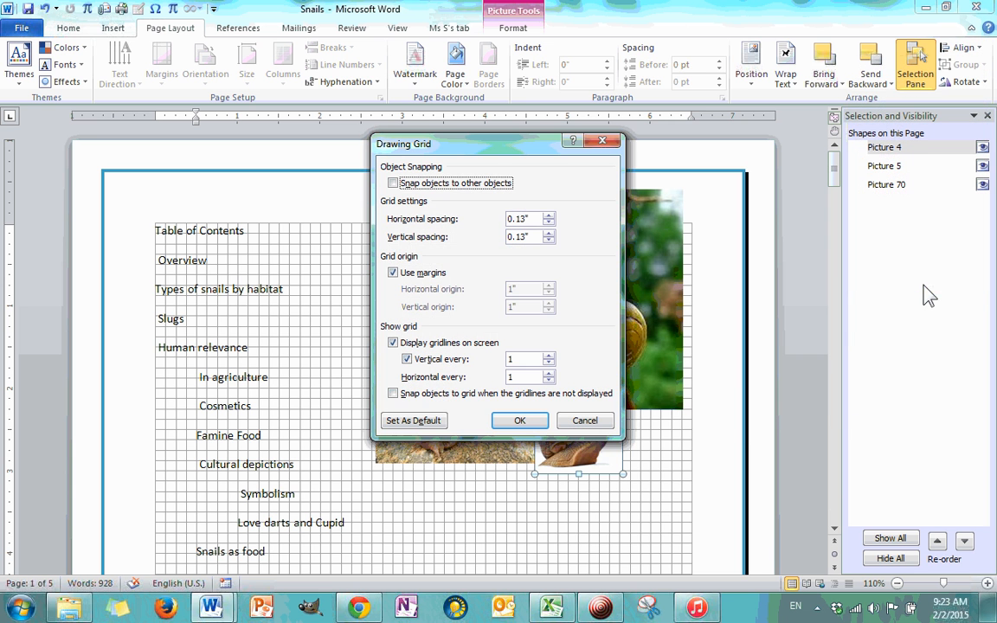
pyautogui.click(548, 216)
pyautogui.click(550, 232)
pyautogui.click(550, 233)
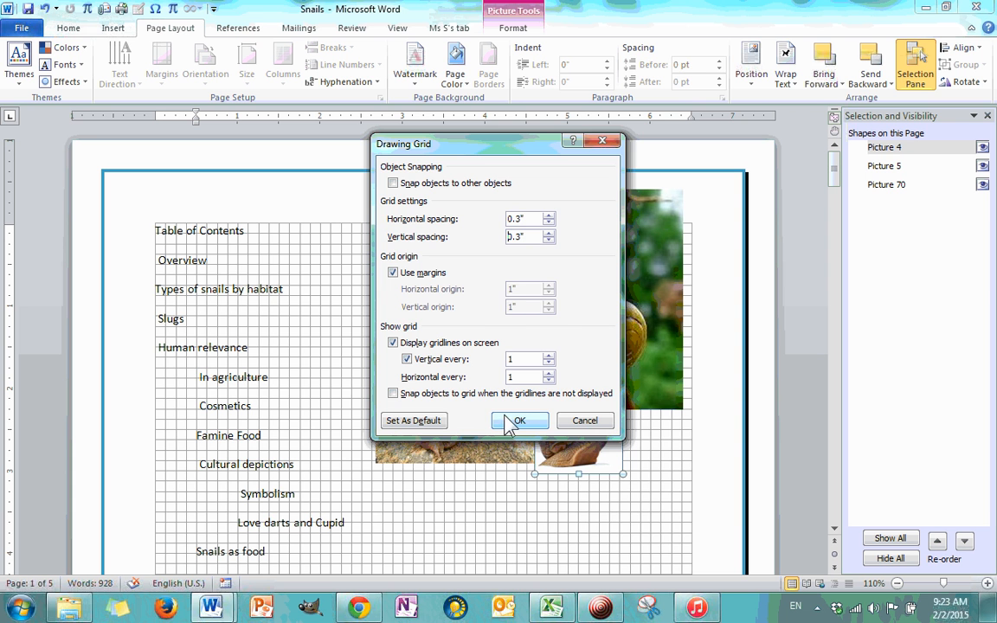
pyautogui.click(514, 420)
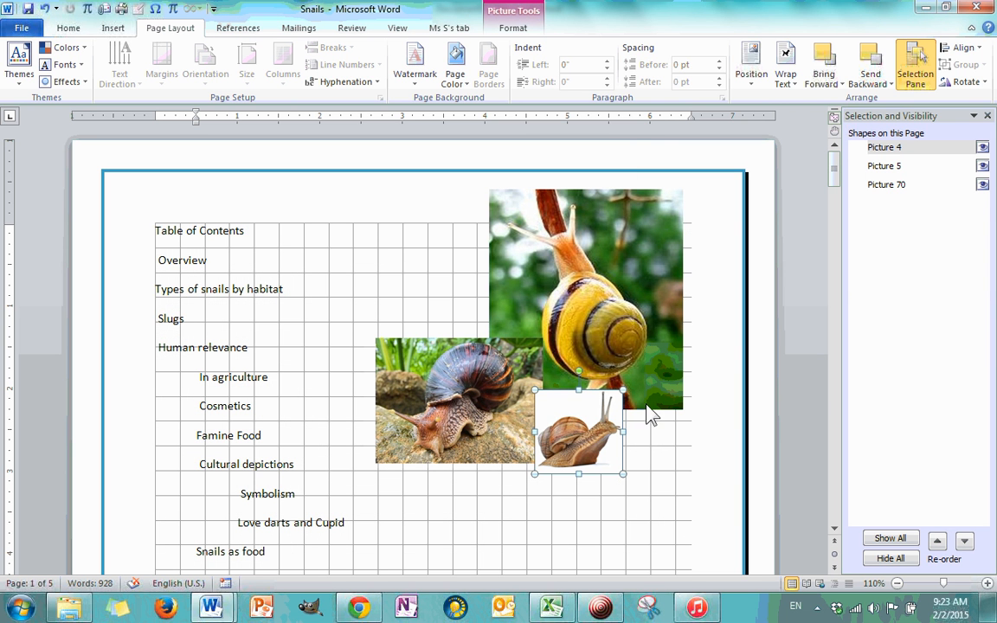
# Reposition the small brown and African snail pictures slightly against the gridlines, and hide the gridlines
pyautogui.click(962, 48)
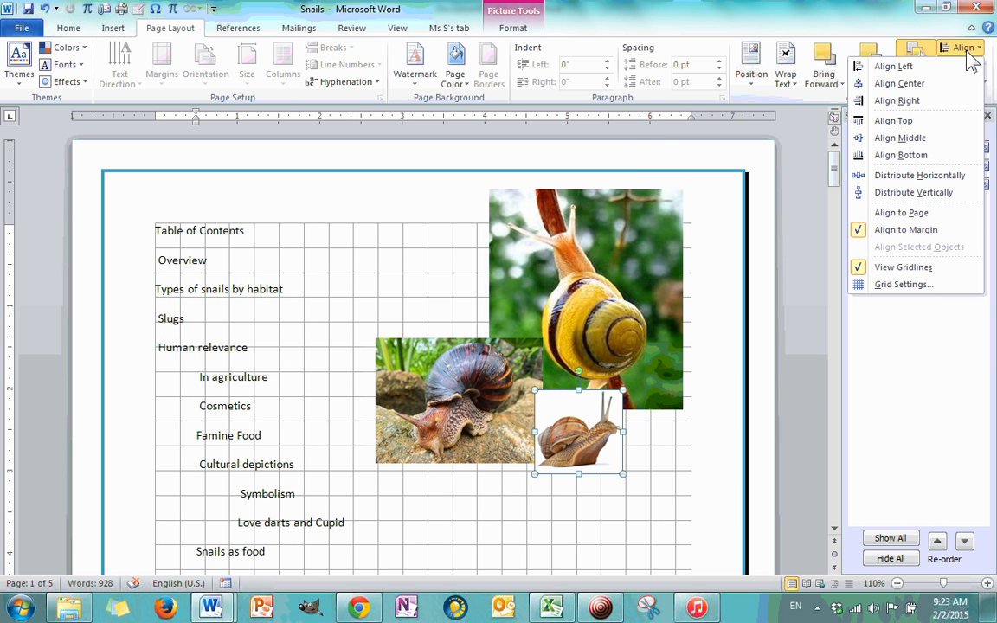
pyautogui.click(926, 286)
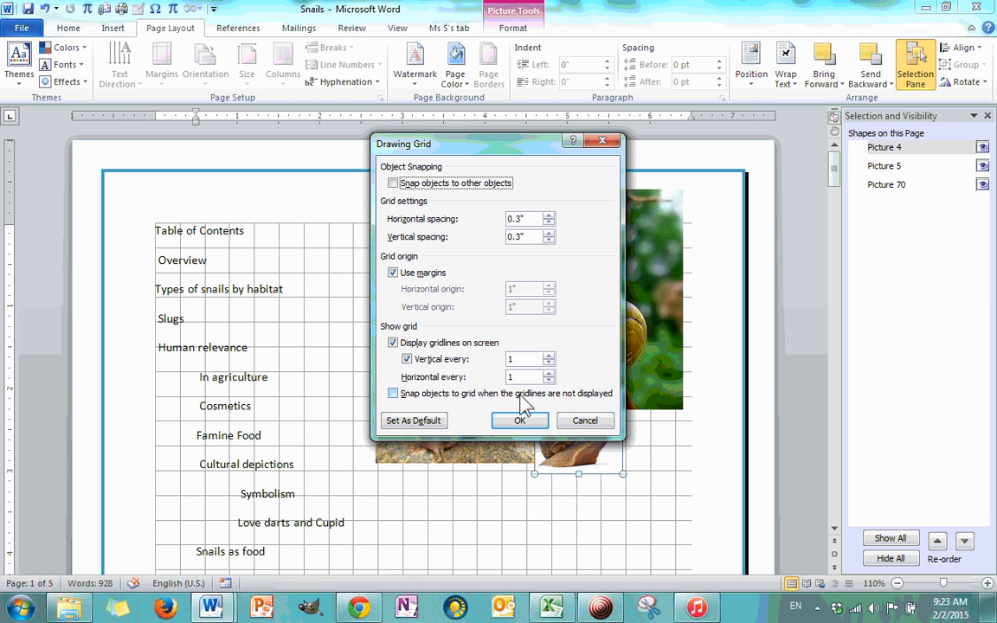
pyautogui.click(519, 420)
pyautogui.moveTo(570, 433)
pyautogui.mouseDown()
pyautogui.moveTo(616, 471)
pyautogui.moveTo(585, 448)
pyautogui.moveTo(577, 474)
pyautogui.mouseUp()
pyautogui.moveTo(528, 432); pyautogui.dragTo(518, 409)
pyautogui.moveTo(609, 467); pyautogui.dragTo(556, 433)
pyautogui.click(963, 48)
pyautogui.click(910, 267)
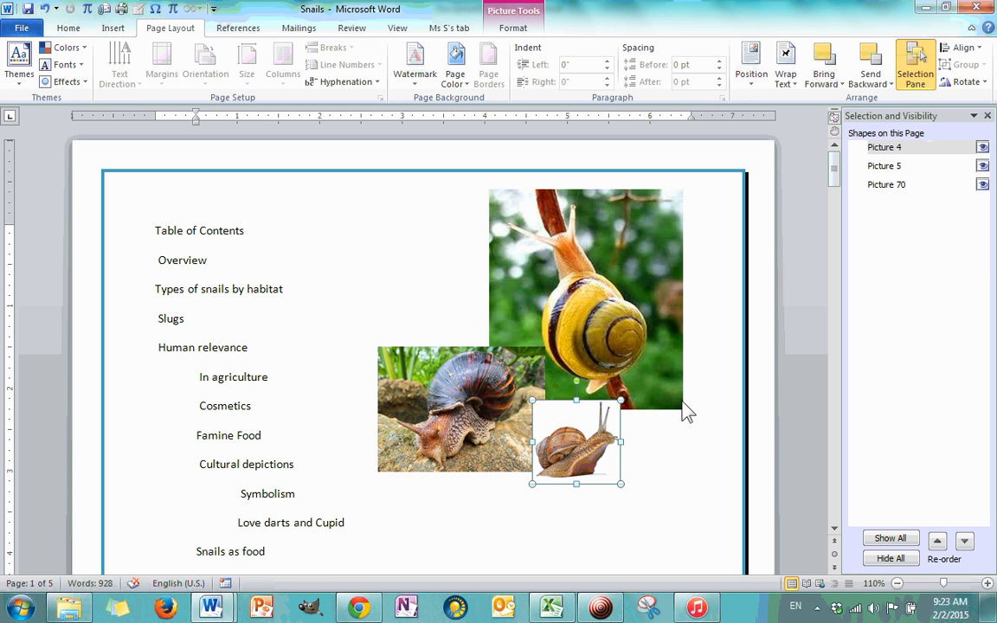
# Enable snapping objects to the grid when gridlines are not displayed, and move the small brown snail picture slightly up and left
pyautogui.click(963, 48)
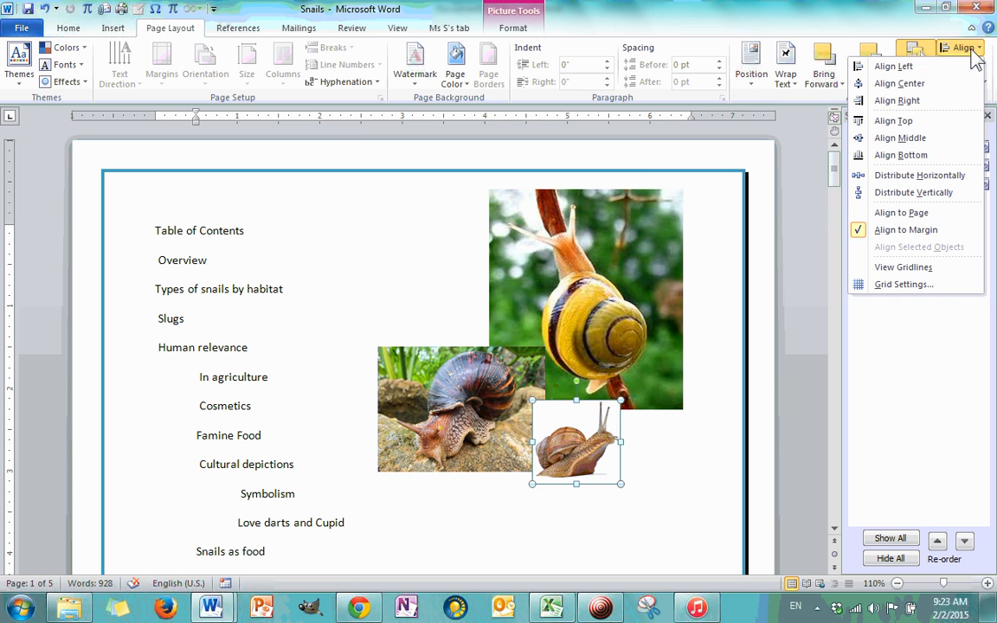
pyautogui.click(943, 287)
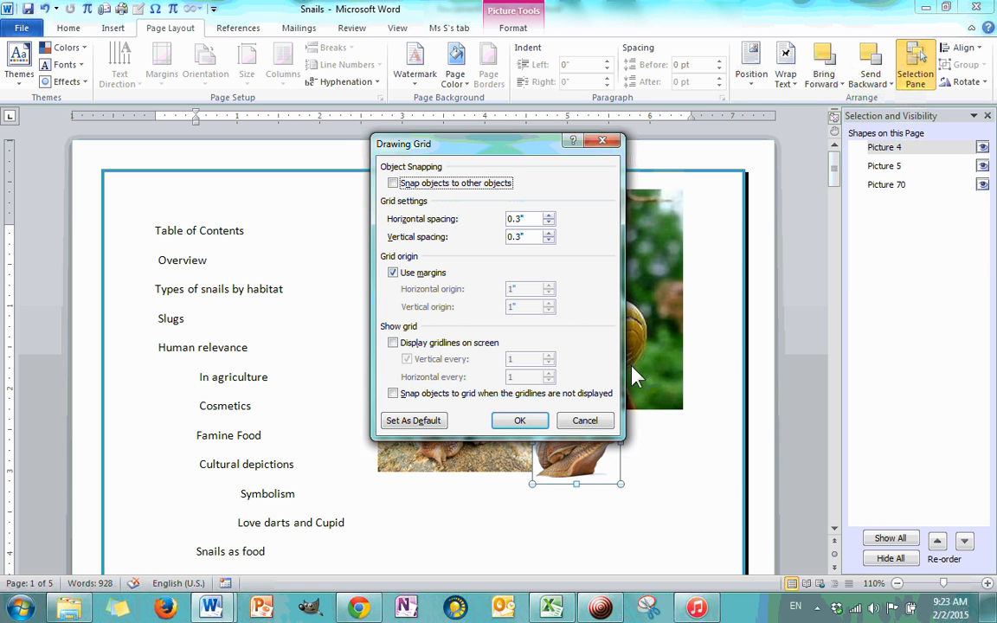
pyautogui.click(394, 396)
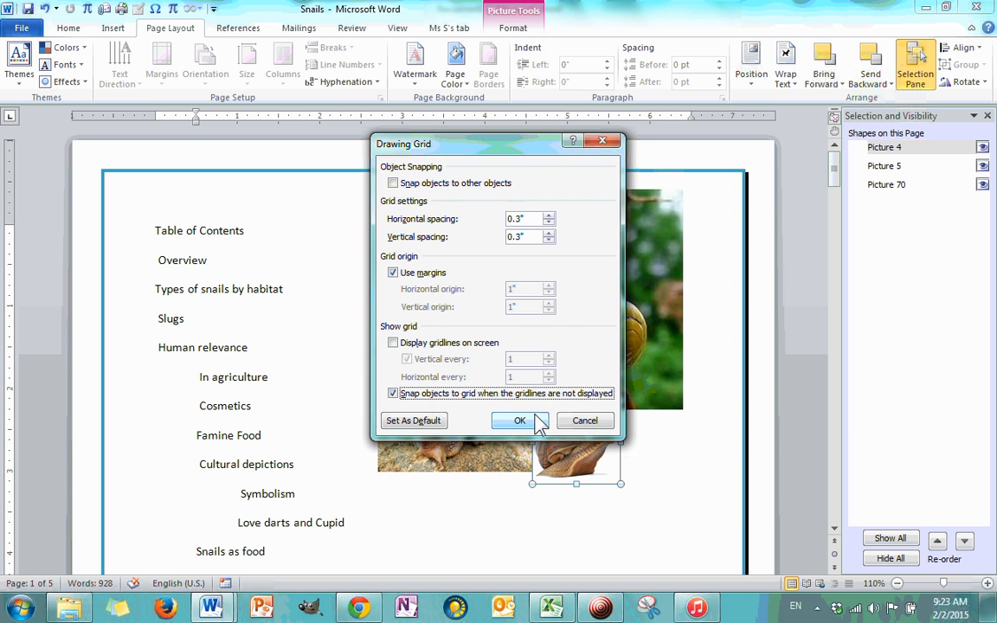
pyautogui.click(518, 420)
pyautogui.moveTo(578, 445)
pyautogui.mouseDown()
pyautogui.moveTo(586, 461)
pyautogui.moveTo(562, 450)
pyautogui.moveTo(539, 465)
pyautogui.moveTo(539, 431)
pyautogui.moveTo(571, 432)
pyautogui.mouseUp()
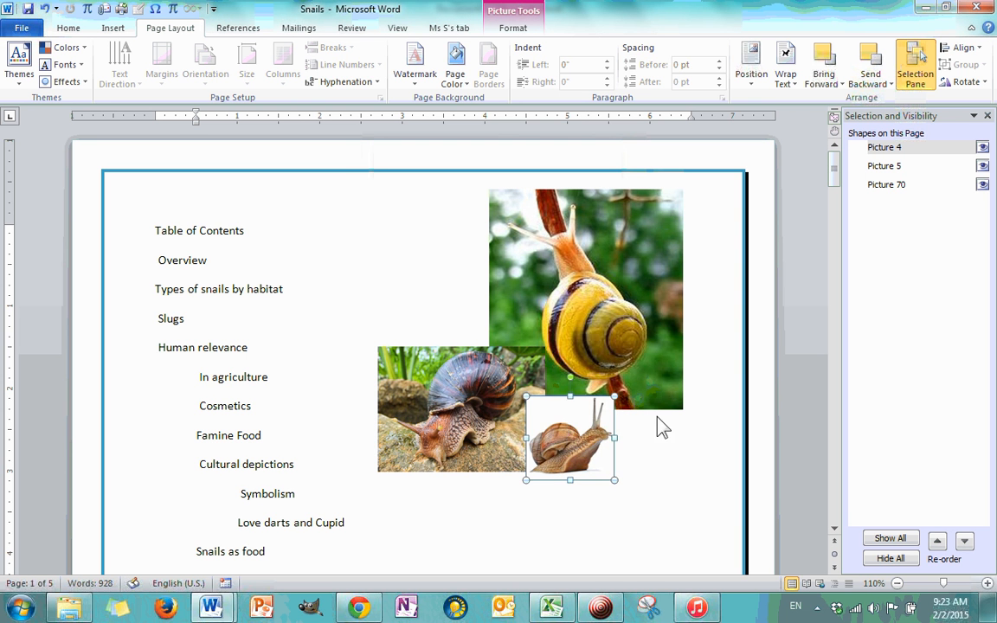
# Turn on Display gridlines on screen in the drawing grid settings, and review the settings without changing them
pyautogui.click(962, 48)
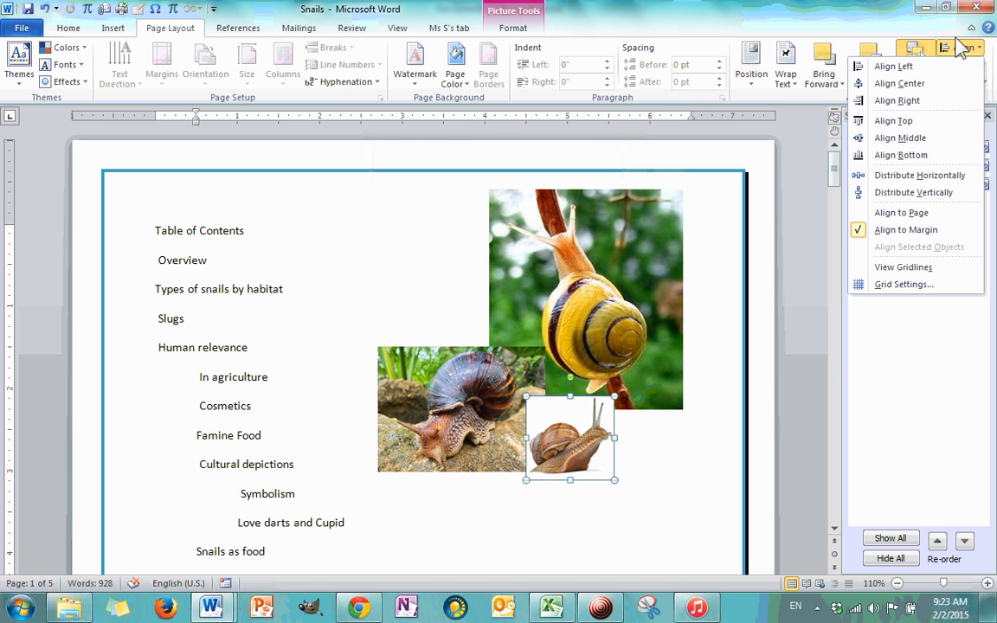
pyautogui.click(903, 284)
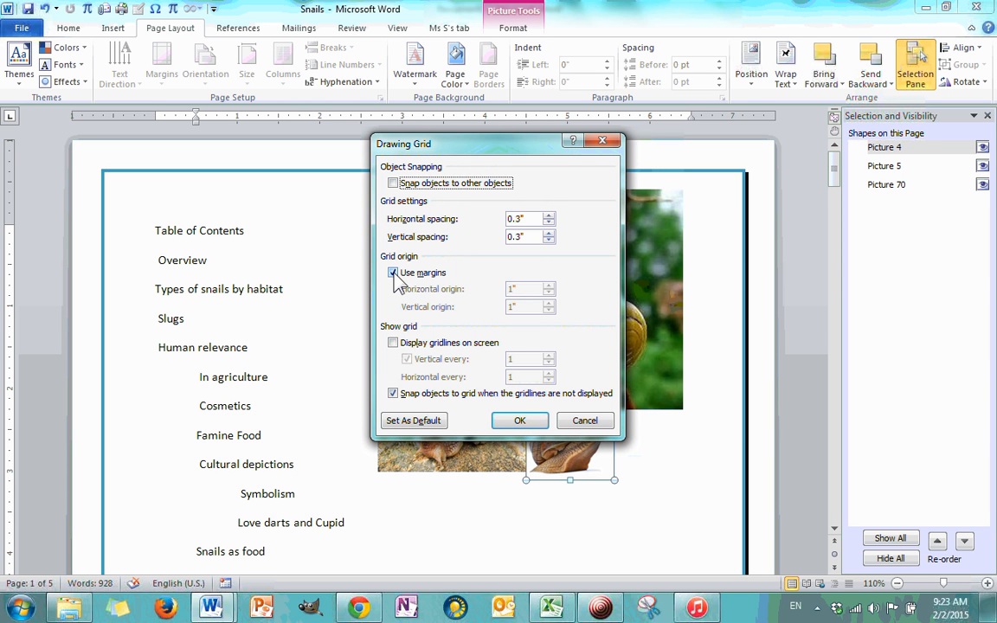
pyautogui.click(394, 343)
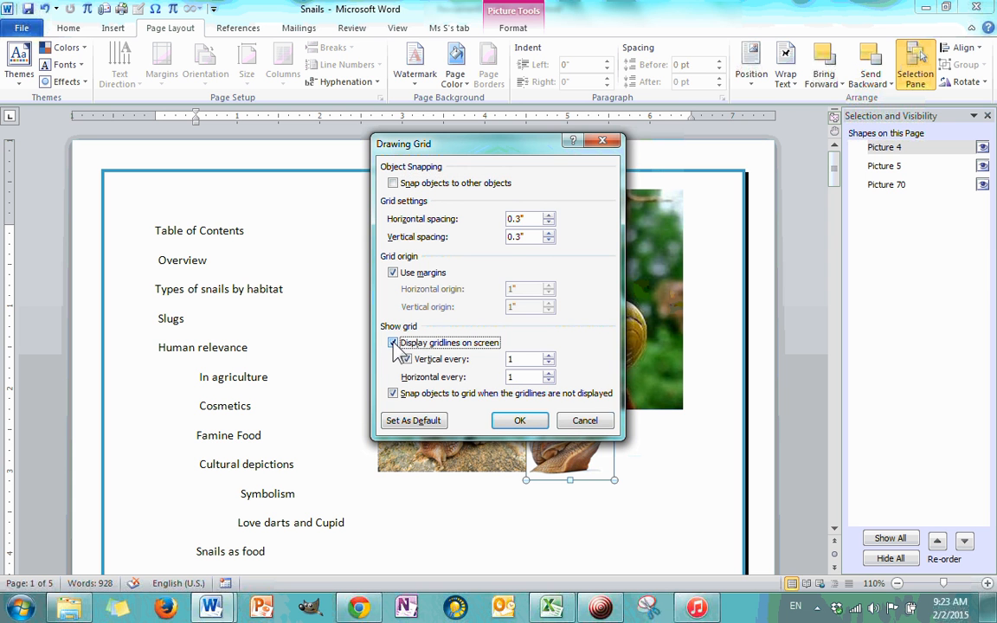
pyautogui.click(520, 420)
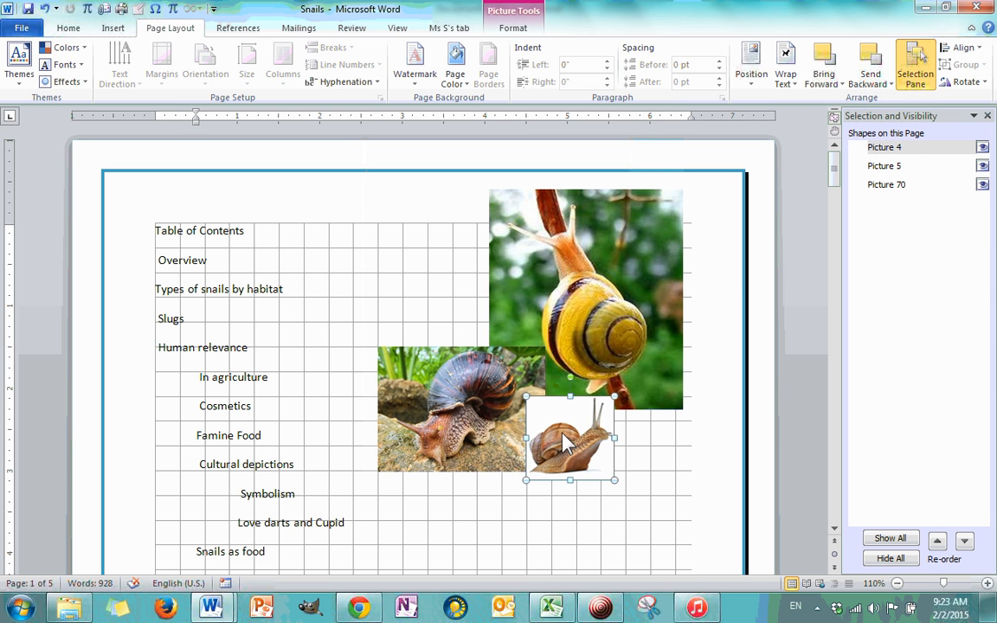
pyautogui.click(976, 52)
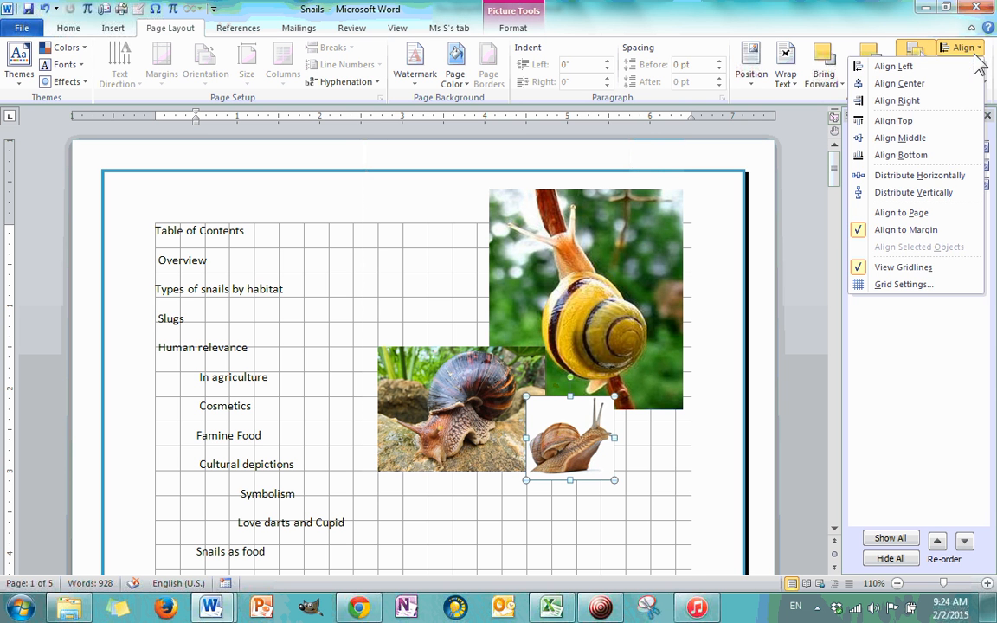
pyautogui.click(904, 283)
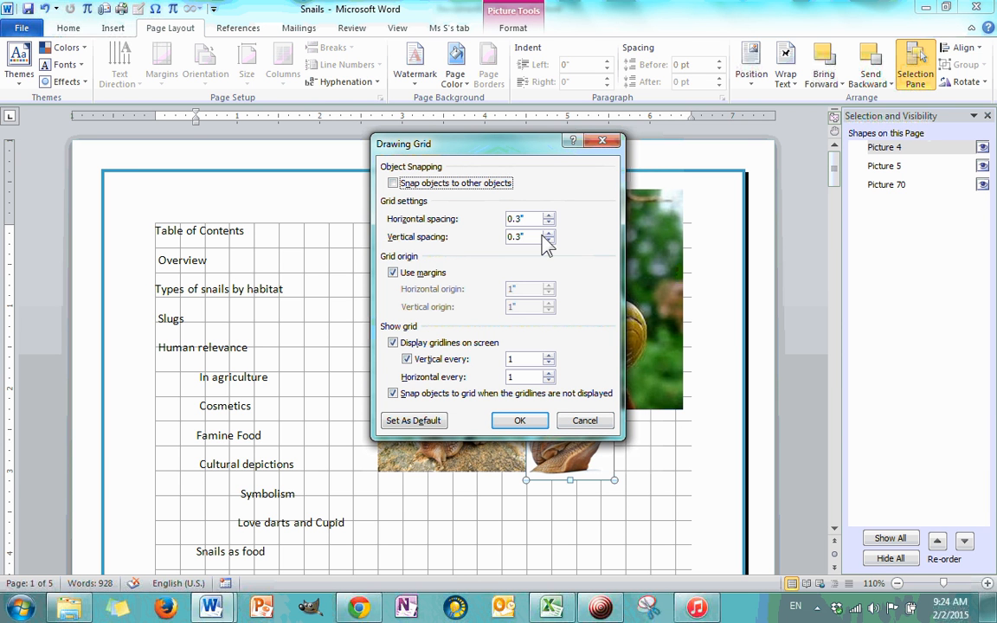
pyautogui.click(605, 147)
# Hide the gridlines and move the small brown snail picture right, just clear of the African snail picture
pyautogui.click(963, 47)
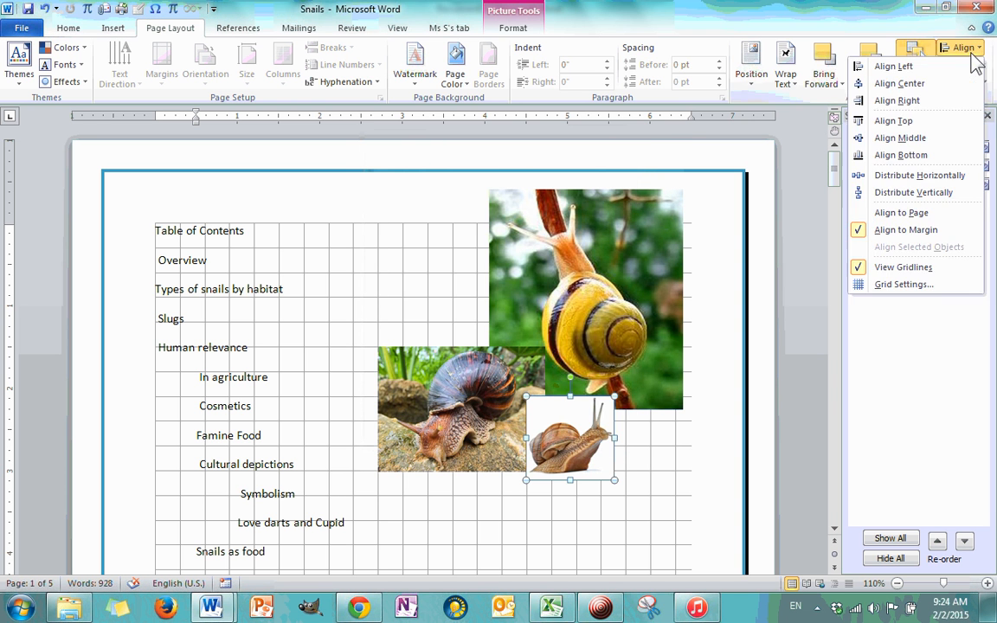
pyautogui.click(902, 269)
pyautogui.moveTo(553, 443); pyautogui.dragTo(605, 449)
pyautogui.click(661, 451)
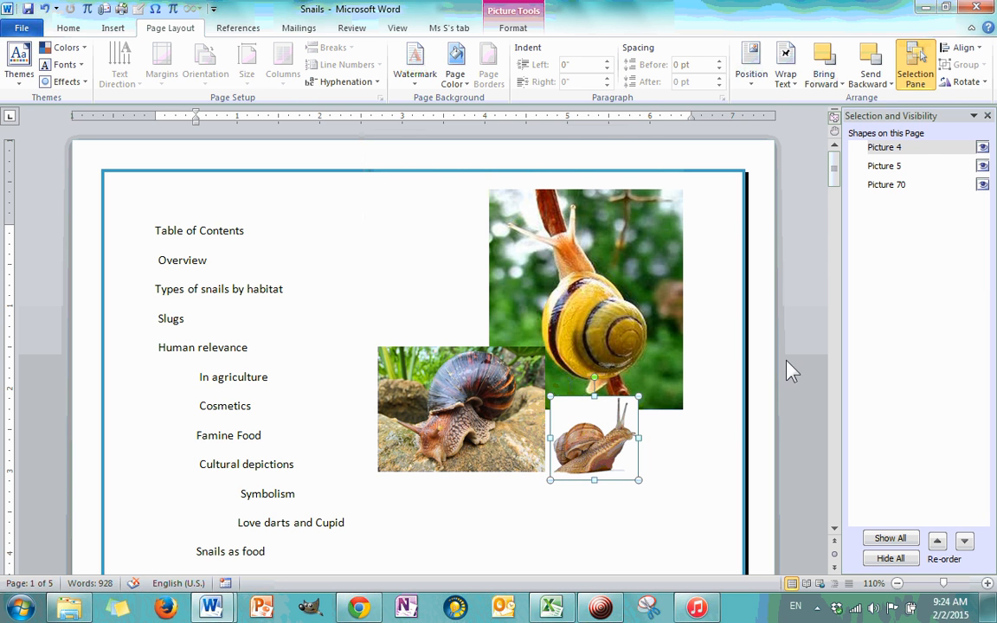
# Disable snapping to the grid when gridlines are not displayed, and move the small brown snail picture back over the African snail's edge
pyautogui.click(961, 46)
pyautogui.click(903, 283)
pyautogui.click(393, 393)
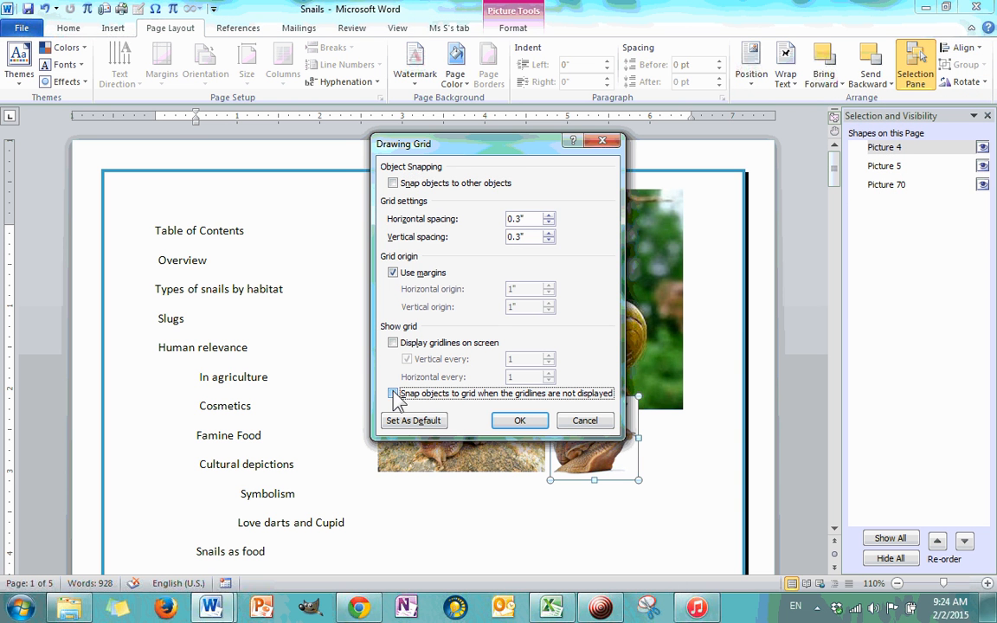
pyautogui.click(512, 420)
pyautogui.moveTo(596, 469)
pyautogui.mouseDown()
pyautogui.moveTo(558, 467)
pyautogui.moveTo(579, 470)
pyautogui.mouseUp()
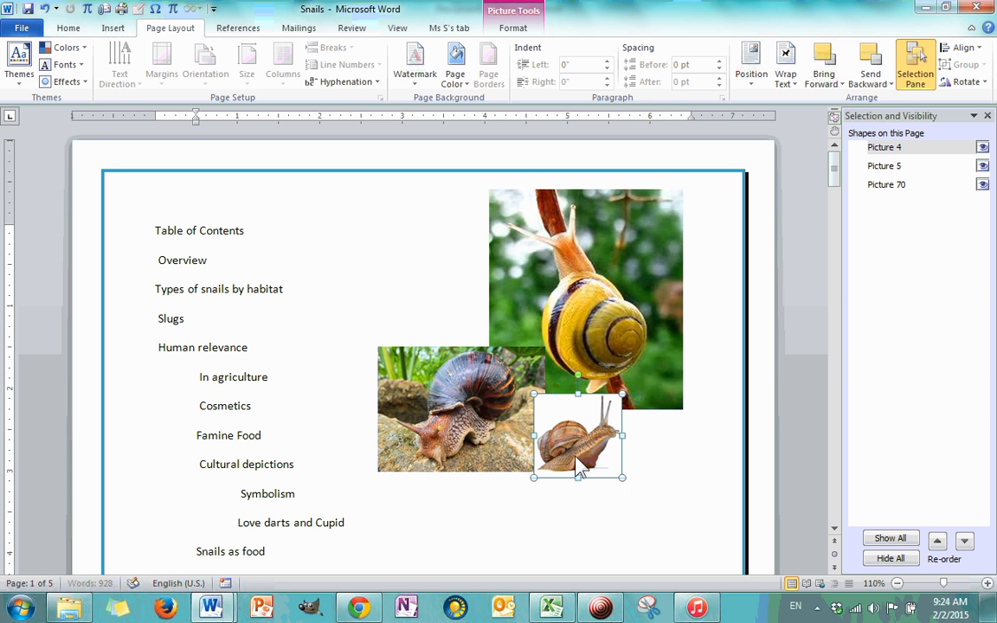
# Select the yellow, African and small brown snail pictures one at a time
pyautogui.click(979, 48)
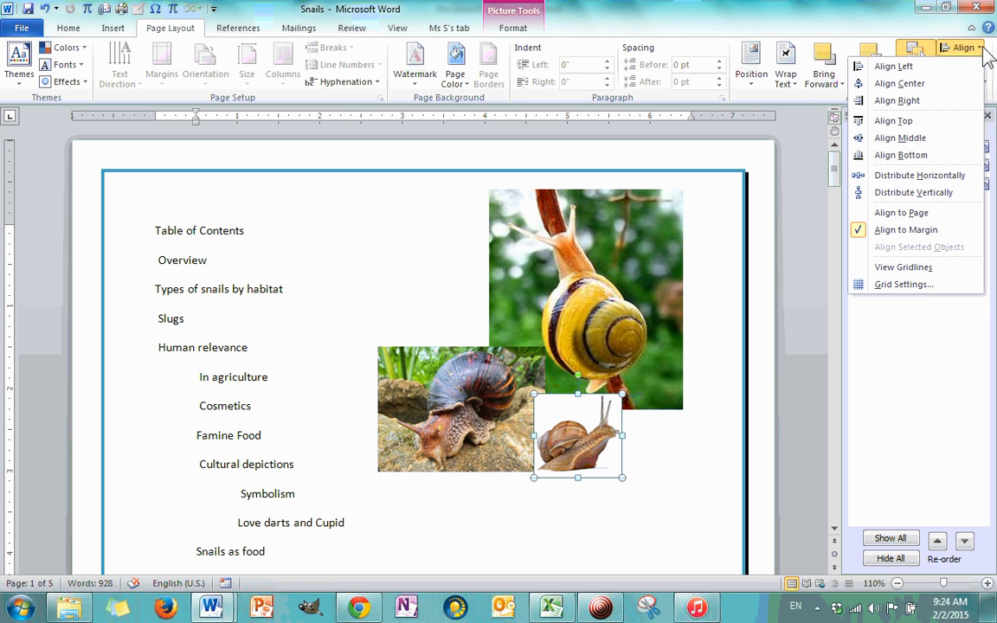
pyautogui.click(914, 50)
pyautogui.click(538, 281)
pyautogui.click(441, 393)
pyautogui.click(568, 443)
pyautogui.click(585, 349)
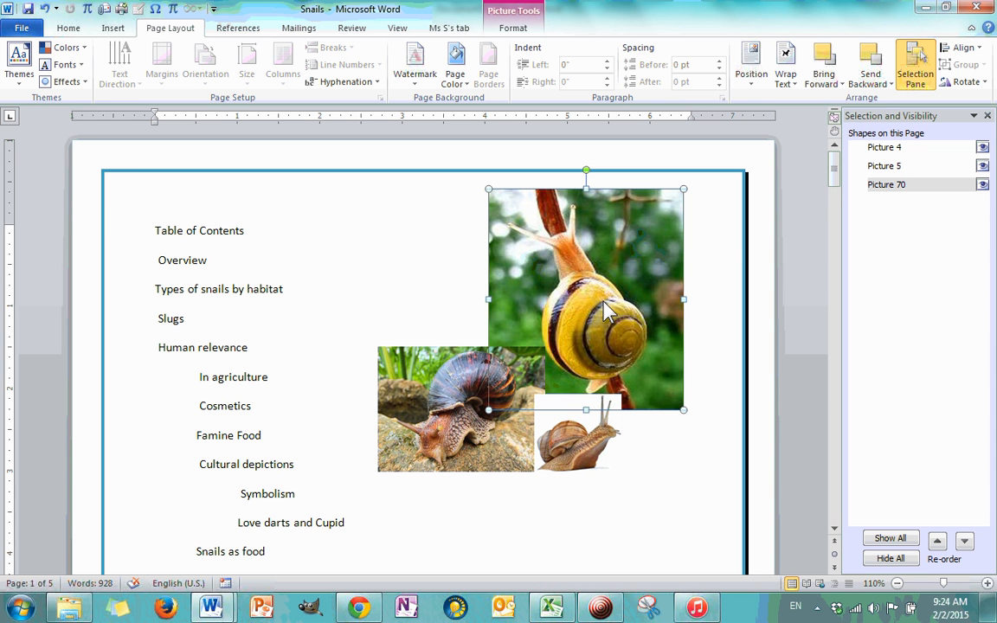
pyautogui.click(585, 434)
pyautogui.click(459, 380)
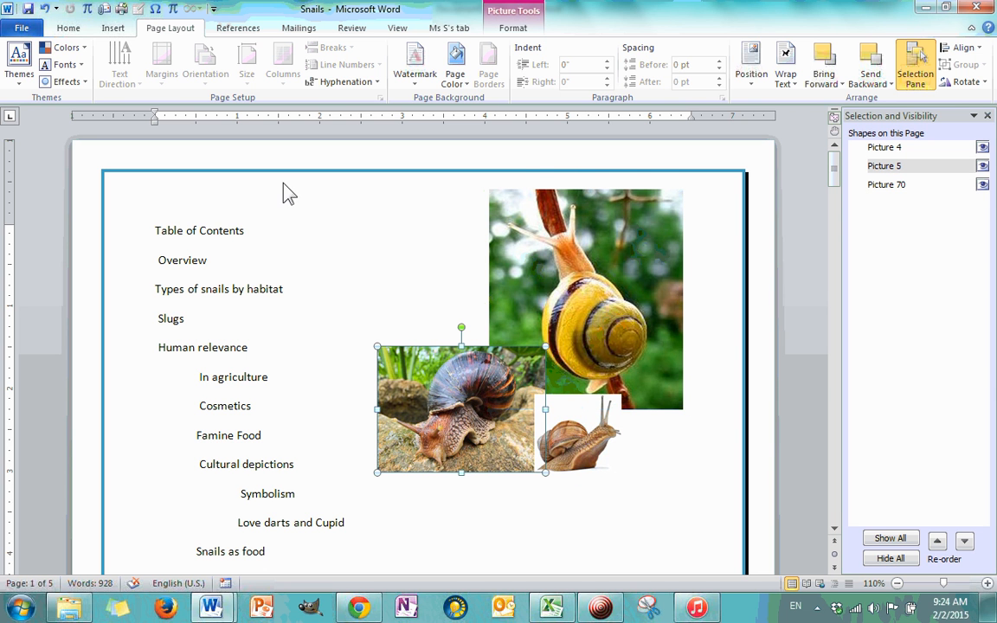
# Try adding the small brown and African snail pictures to the yellow snail selection, and clear the selection
pyautogui.click(625, 337)
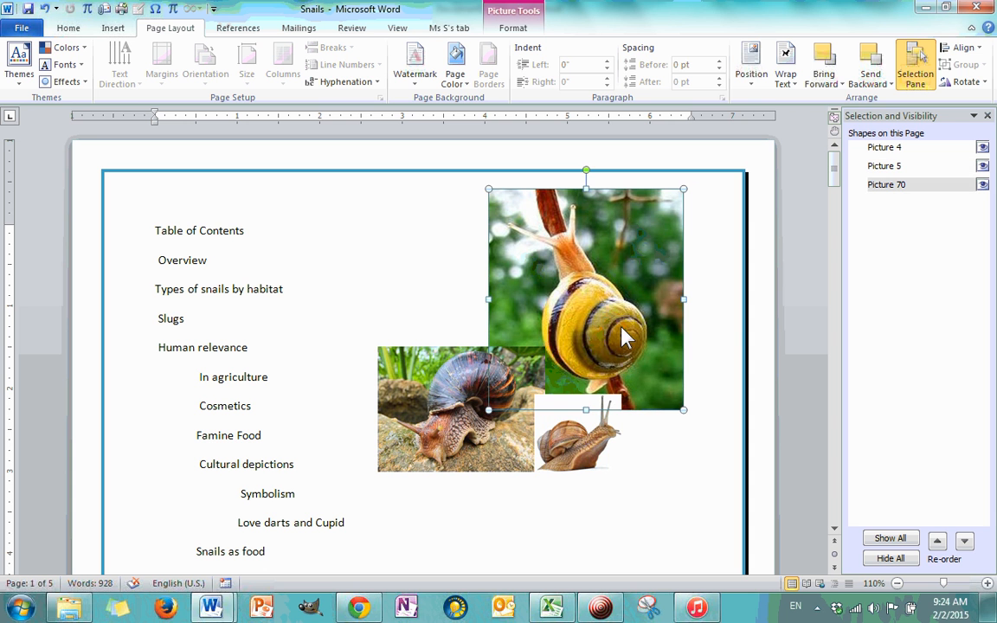
pyautogui.keyDown('ctrl'); pyautogui.click(587, 438); pyautogui.keyUp('ctrl')
pyautogui.keyDown('ctrl'); pyautogui.click(507, 439); pyautogui.keyUp('ctrl')
pyautogui.click(567, 502)
# Select the yellow, small brown and African snail pictures together as one multiple selection, and deselect them
pyautogui.click(628, 348)
pyautogui.scroll(-4, 630, 345)
pyautogui.scroll(2, 625, 345)
pyautogui.scroll(2, 625, 345)
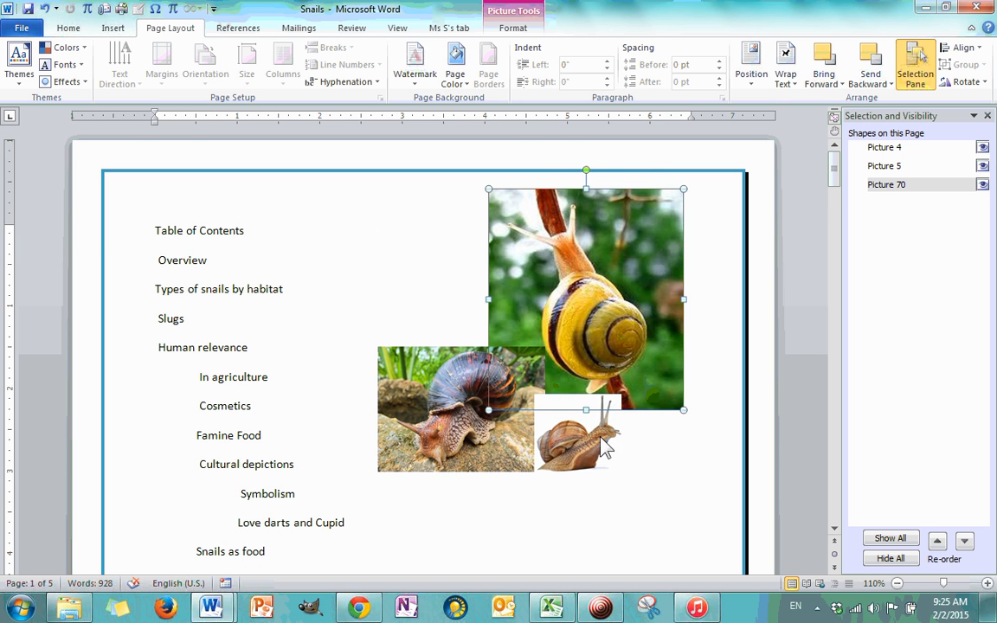
pyautogui.click(629, 372)
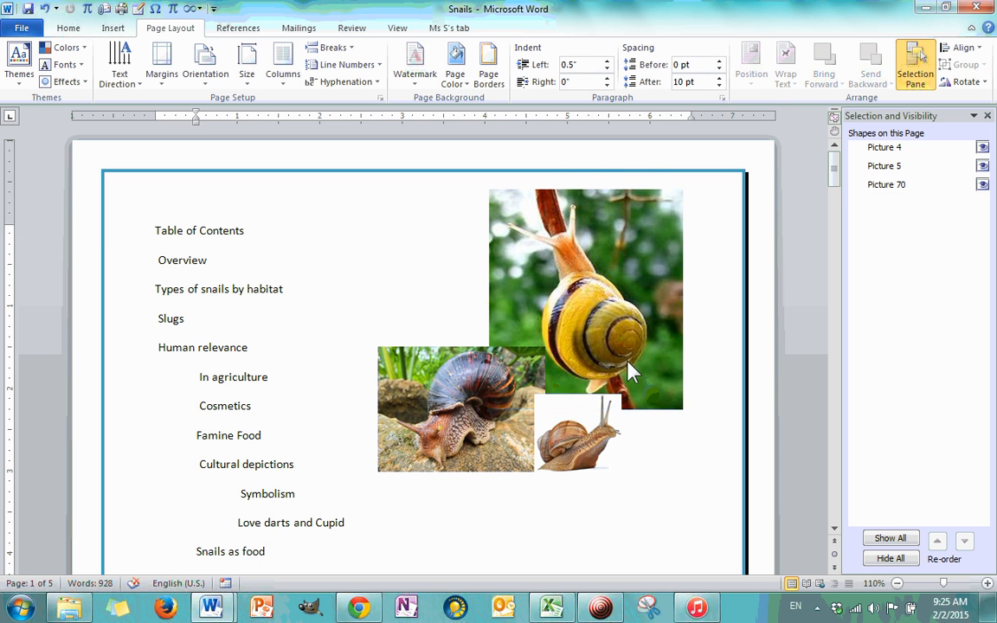
pyautogui.click(615, 299)
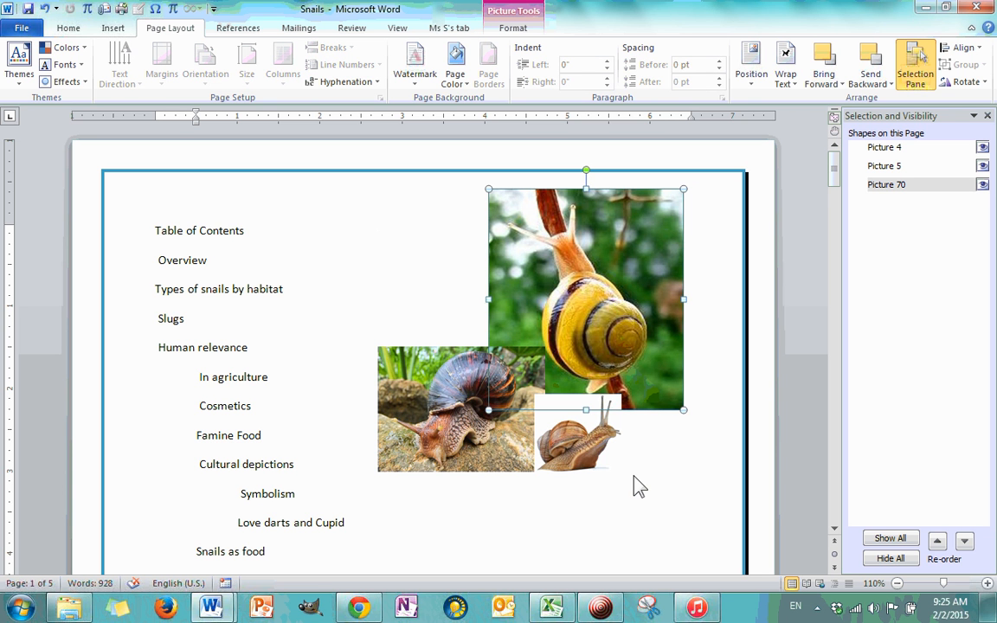
pyautogui.keyDown('shift'); pyautogui.click(582, 461); pyautogui.keyUp('shift')
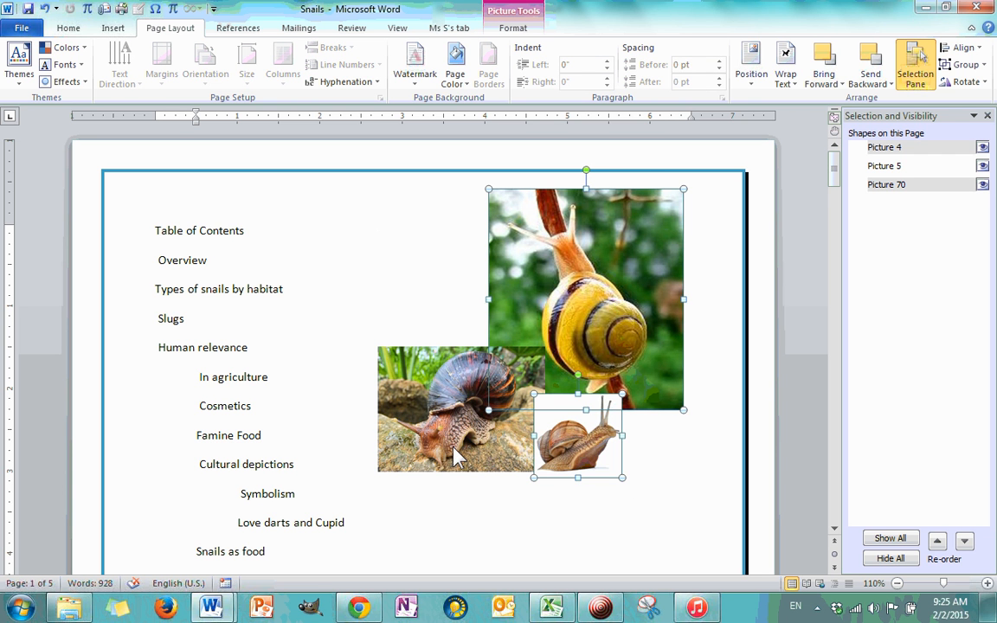
pyautogui.keyDown('shift'); pyautogui.click(408, 401); pyautogui.keyUp('shift')
pyautogui.click(620, 529)
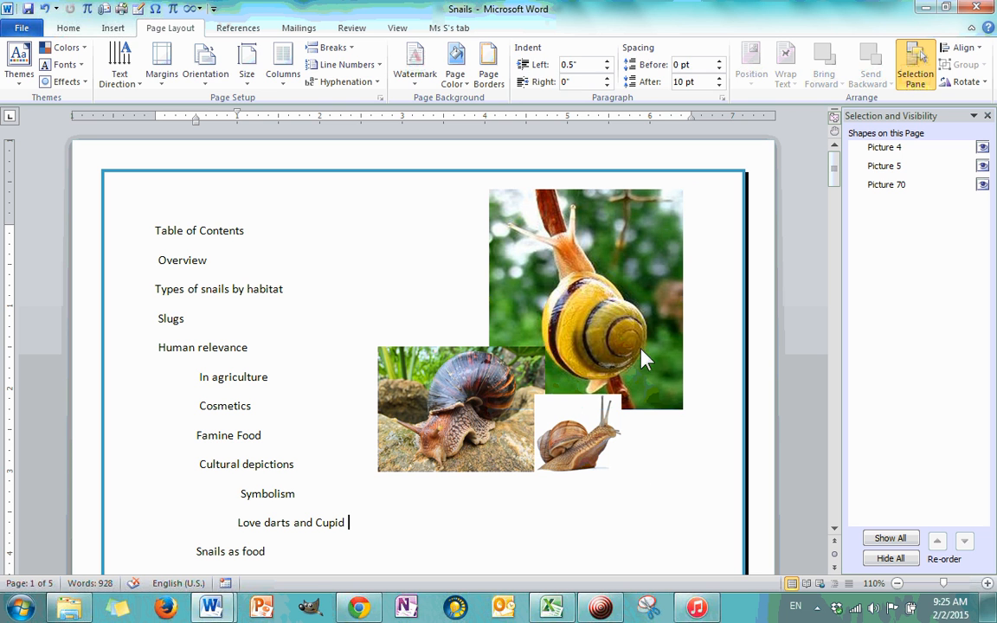
# Repeat the multiple selection of all three snail pictures, and clear it
pyautogui.click(636, 372)
pyautogui.keyDown('shift'); pyautogui.click(589, 458); pyautogui.keyUp('shift')
pyautogui.keyDown('shift'); pyautogui.click(467, 437); pyautogui.keyUp('shift')
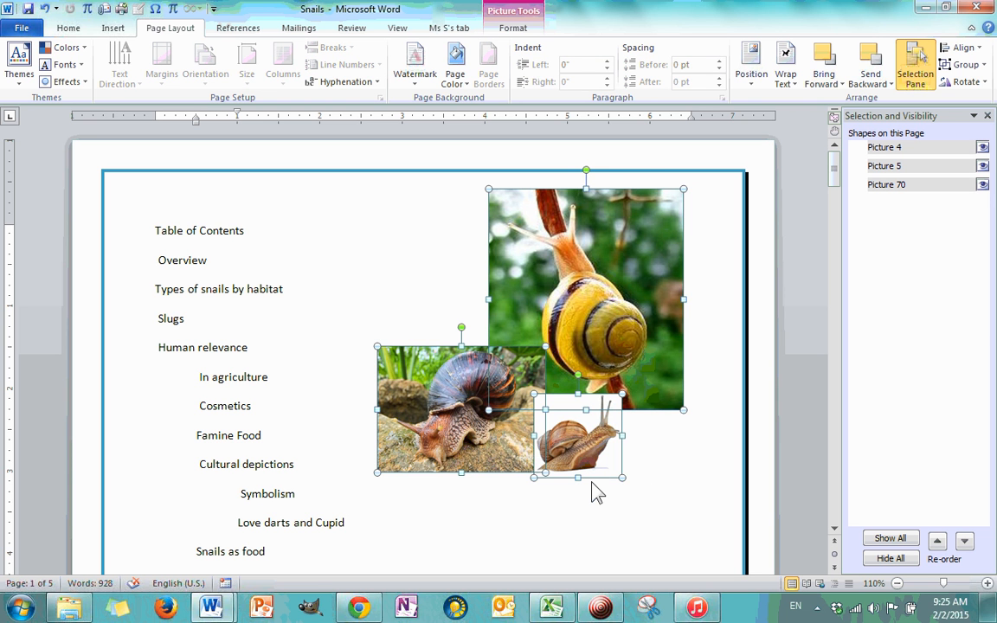
pyautogui.click(661, 467)
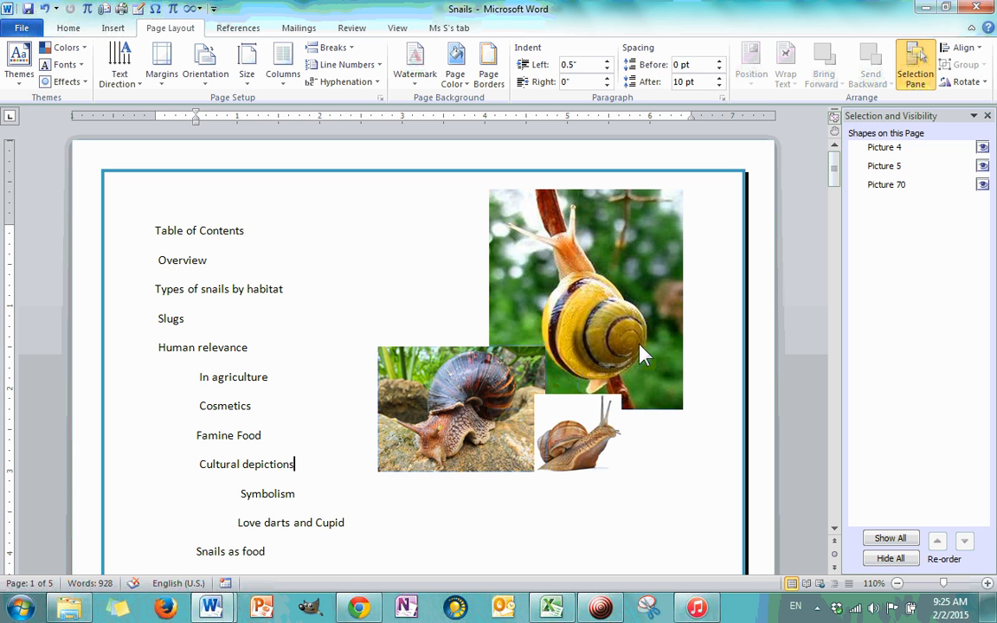
# Select the yellow, small brown and African snail pictures together and move them slightly to the right as one unit
pyautogui.click(575, 310)
pyautogui.keyDown('shift'); pyautogui.click(577, 467); pyautogui.keyUp('shift')
pyautogui.keyDown('shift'); pyautogui.click(481, 444); pyautogui.keyUp('shift')
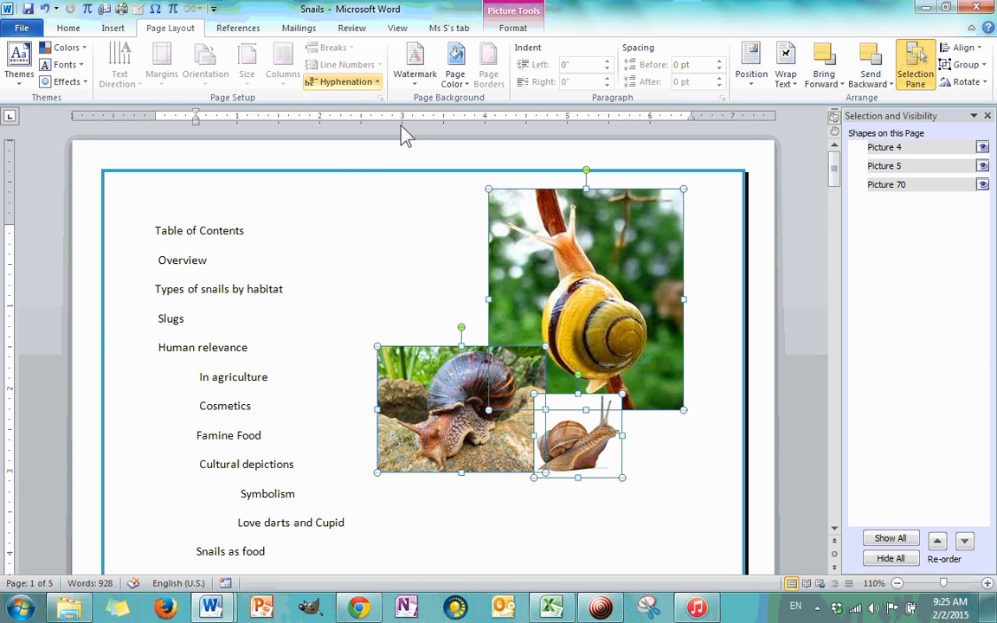
pyautogui.moveTo(608, 303); pyautogui.dragTo(633, 292)
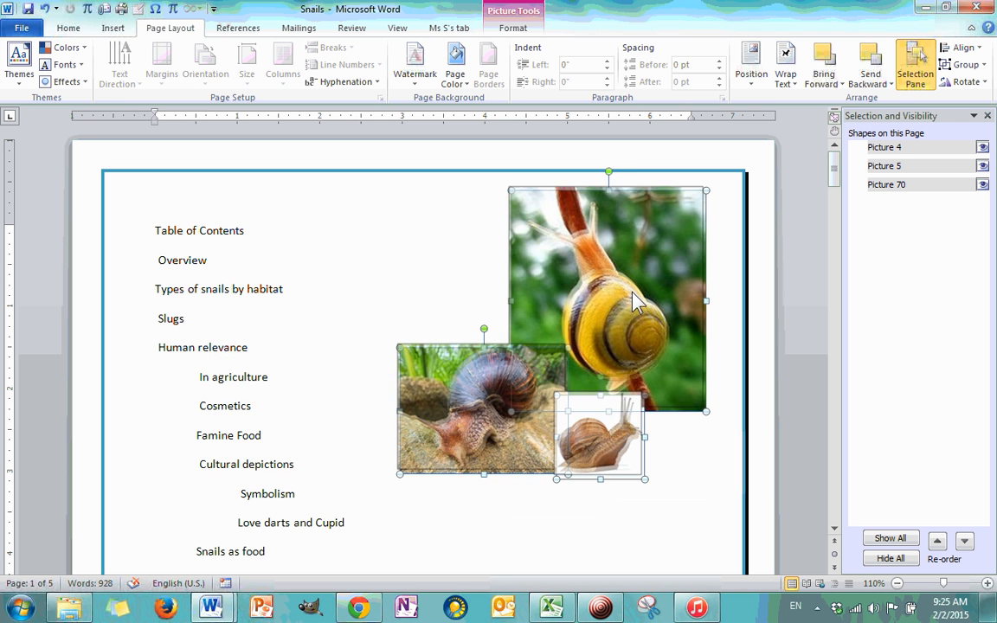
# Reselect the yellow, small brown and African snail pictures and group them into one object
pyautogui.click(693, 456)
pyautogui.keyDown('shift'); pyautogui.click(595, 435); pyautogui.keyUp('shift')
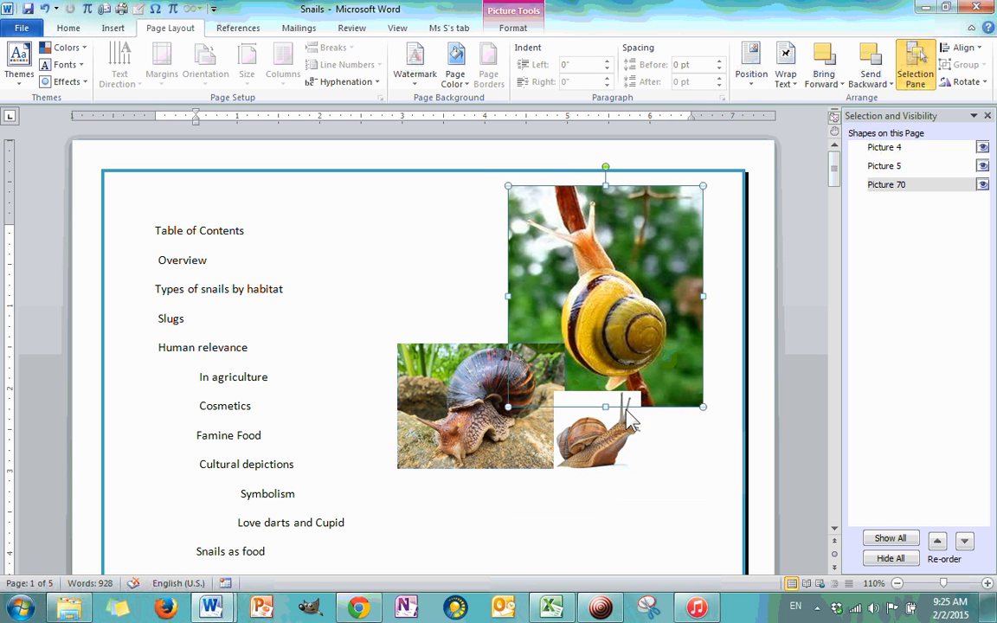
pyautogui.keyDown('shift'); pyautogui.click(493, 436); pyautogui.keyUp('shift')
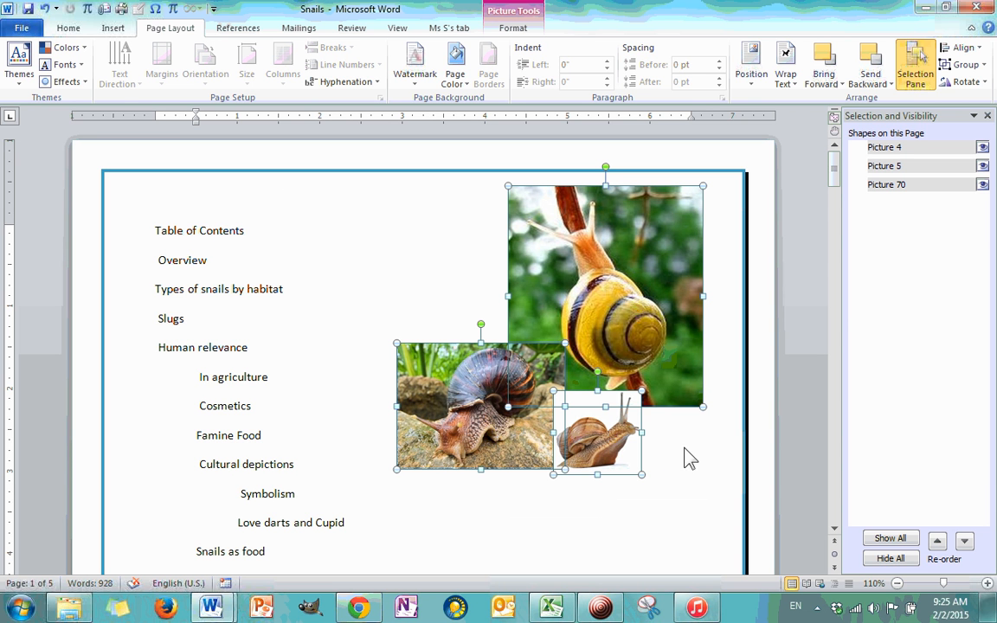
pyautogui.click(966, 64)
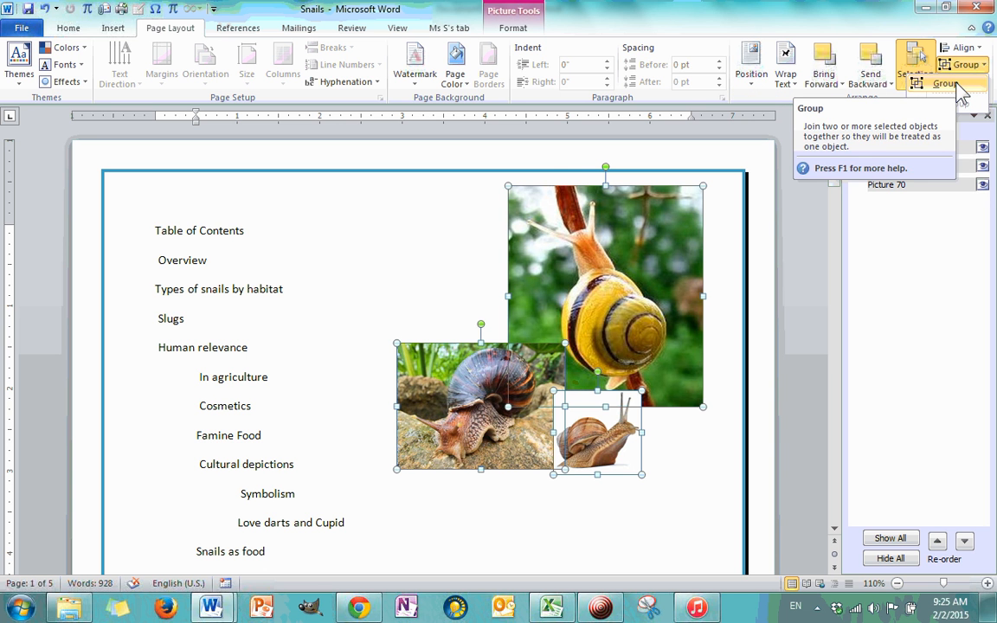
pyautogui.click(956, 87)
# Select the yellow snail picture individually within the group, and clear the selection
pyautogui.click(636, 508)
pyautogui.click(625, 474)
pyautogui.click(629, 406)
pyautogui.click(634, 346)
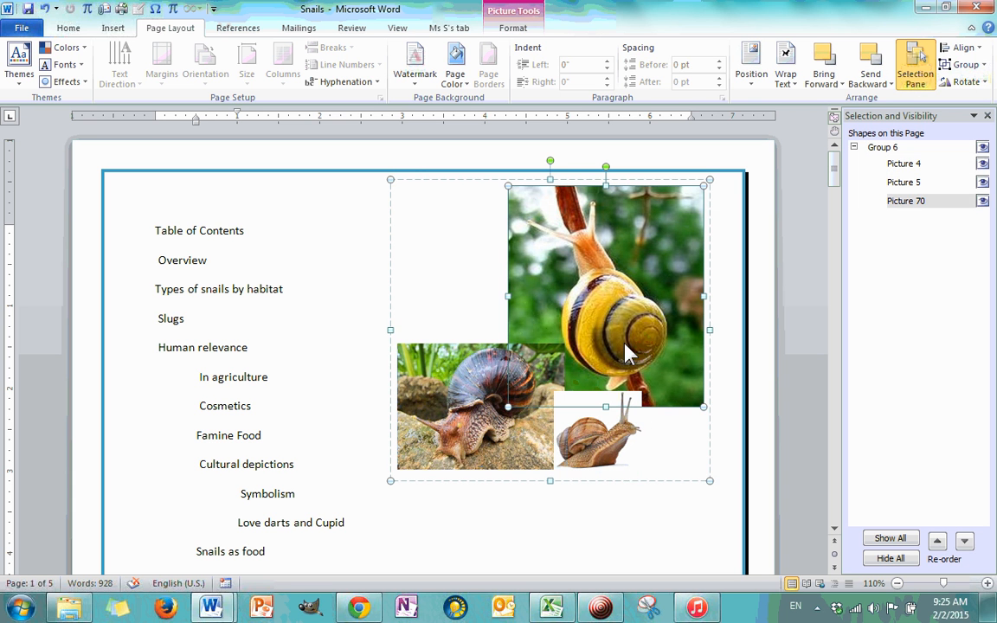
pyautogui.click(623, 492)
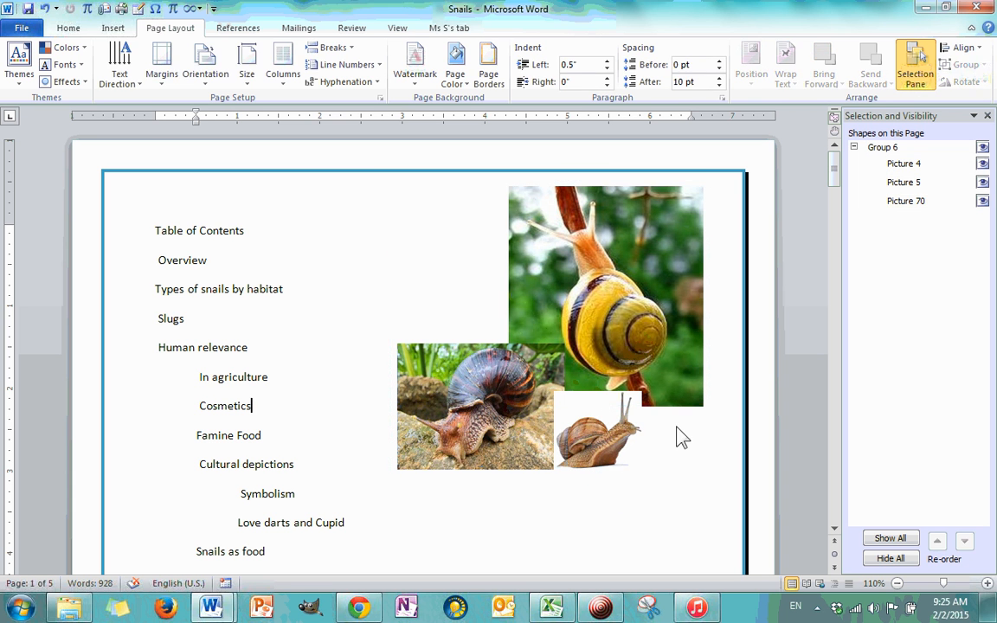
# Move the grouped snail pictures around the page, and leave the group slightly to the right inside the page border
pyautogui.click(677, 343)
pyautogui.moveTo(709, 324); pyautogui.dragTo(519, 410)
pyautogui.moveTo(410, 396); pyautogui.dragTo(619, 327)
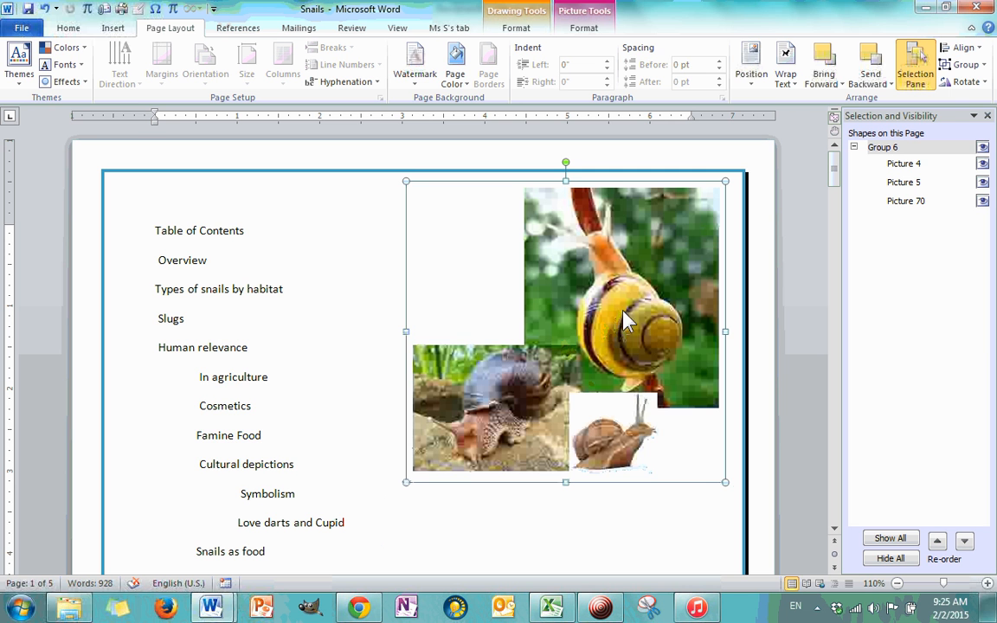
pyautogui.moveTo(642, 307)
pyautogui.mouseDown()
pyautogui.moveTo(404, 305)
pyautogui.moveTo(650, 320)
pyautogui.mouseUp()
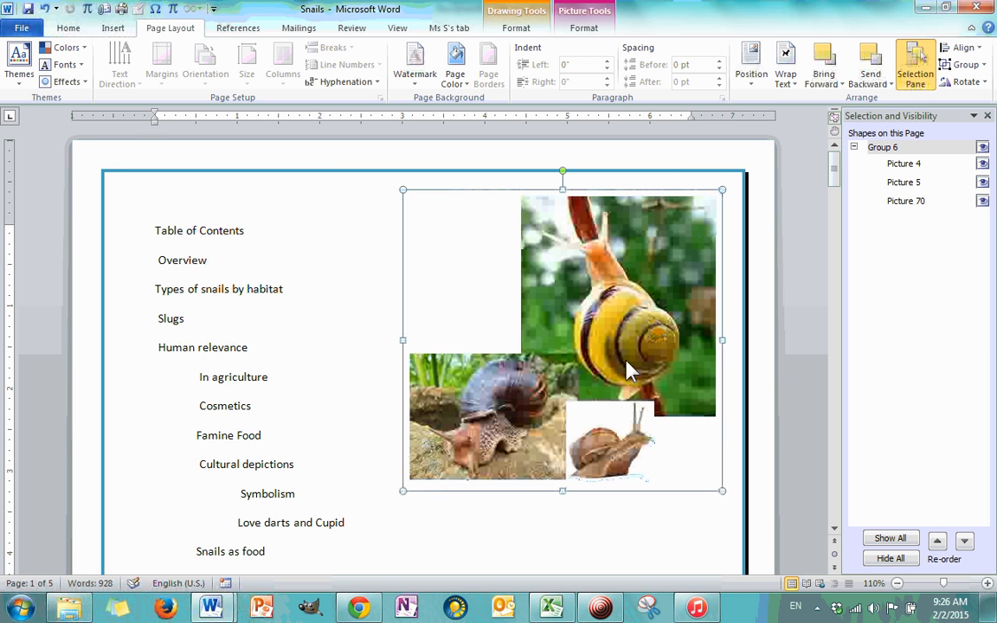
# Try moving only the small brown snail picture within the group, undo the move, and deselect it
pyautogui.click(618, 424)
pyautogui.moveTo(610, 437)
pyautogui.mouseDown()
pyautogui.moveTo(627, 437)
pyautogui.moveTo(626, 428)
pyautogui.mouseUp()
pyautogui.hotkey('ctrl', 'z')
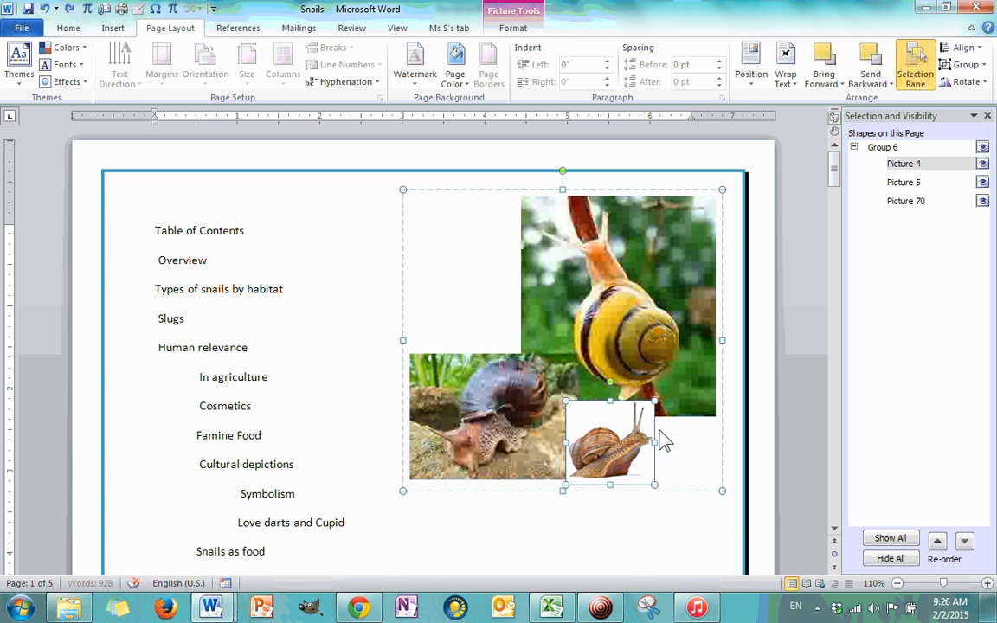
pyautogui.click(714, 463)
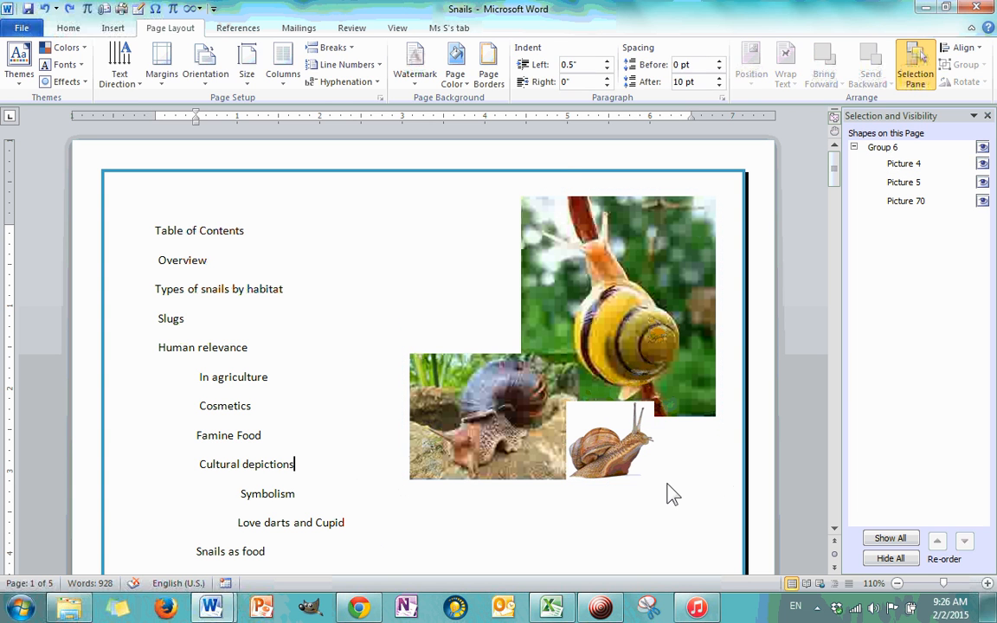
# Ungroup the three snail pictures, and select only the yellow snail picture
pyautogui.click(703, 349)
pyautogui.click(963, 65)
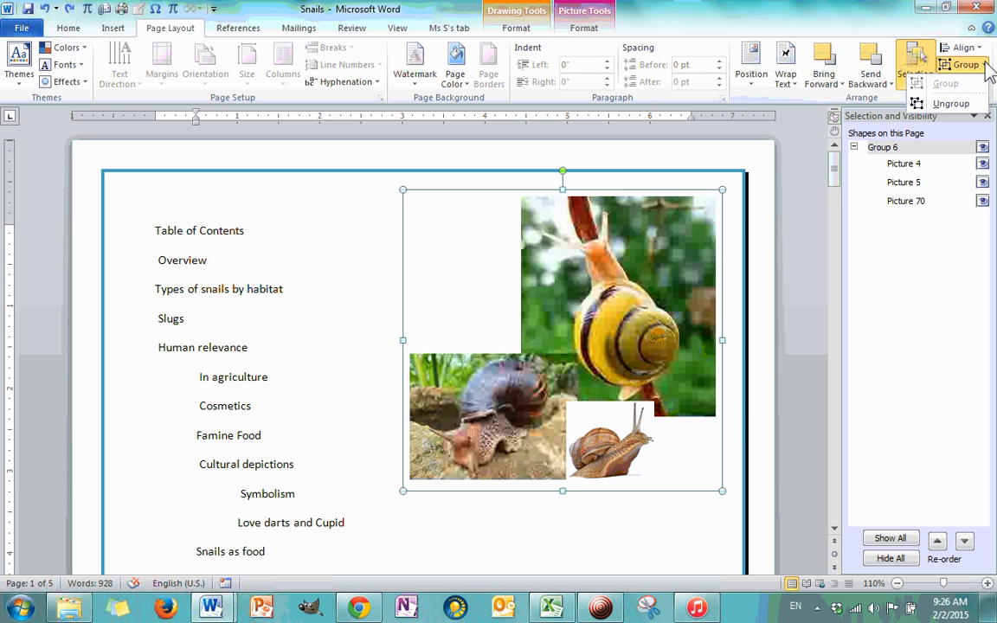
pyautogui.click(967, 103)
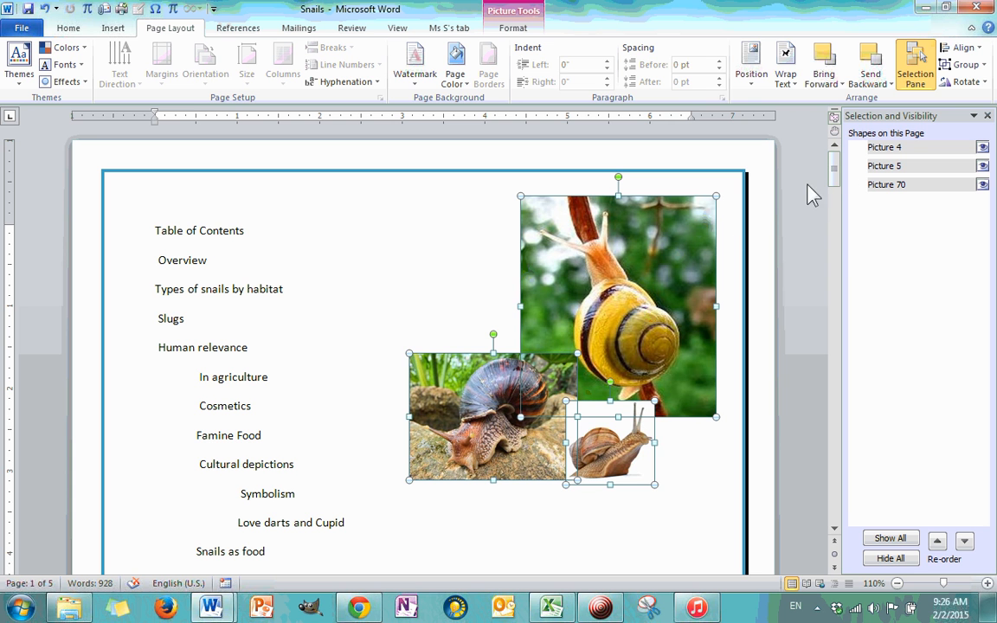
pyautogui.click(688, 353)
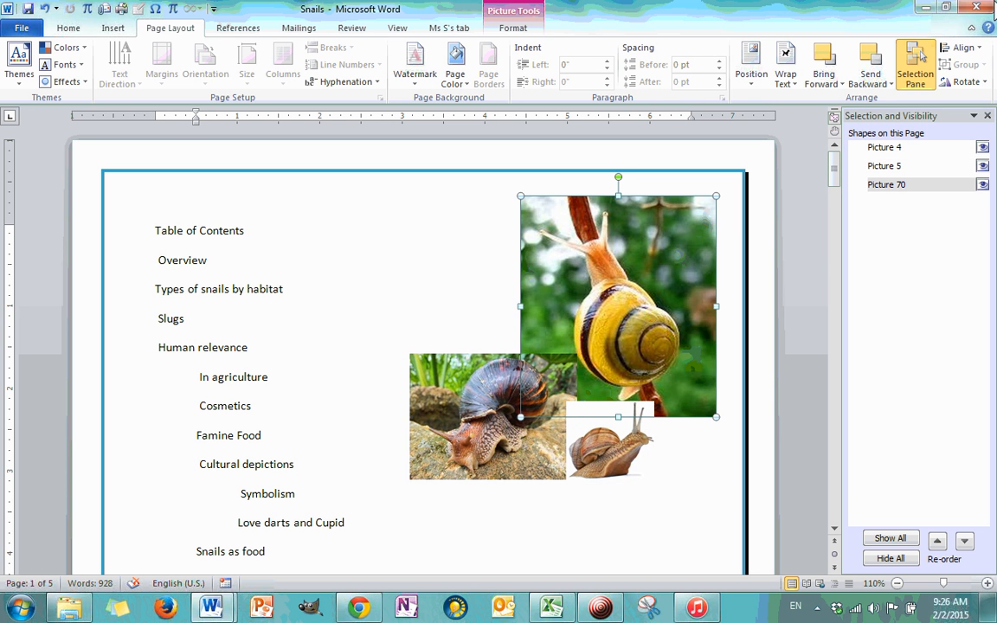
# Try setting the yellow snail picture's height and width to 3" with the aspect ratio locked, and discard the changes
pyautogui.click(967, 81)
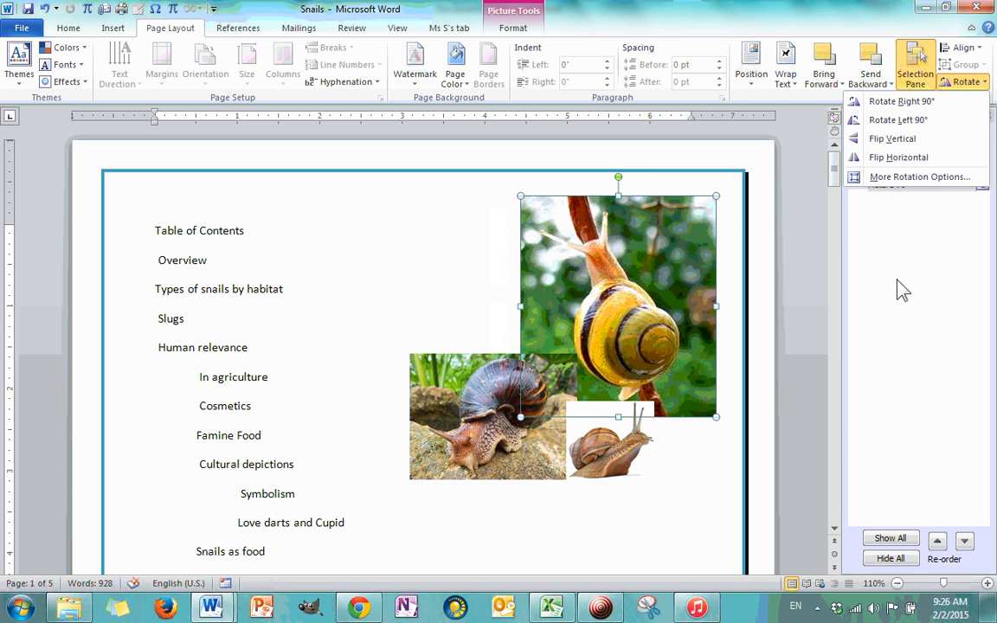
pyautogui.click(920, 177)
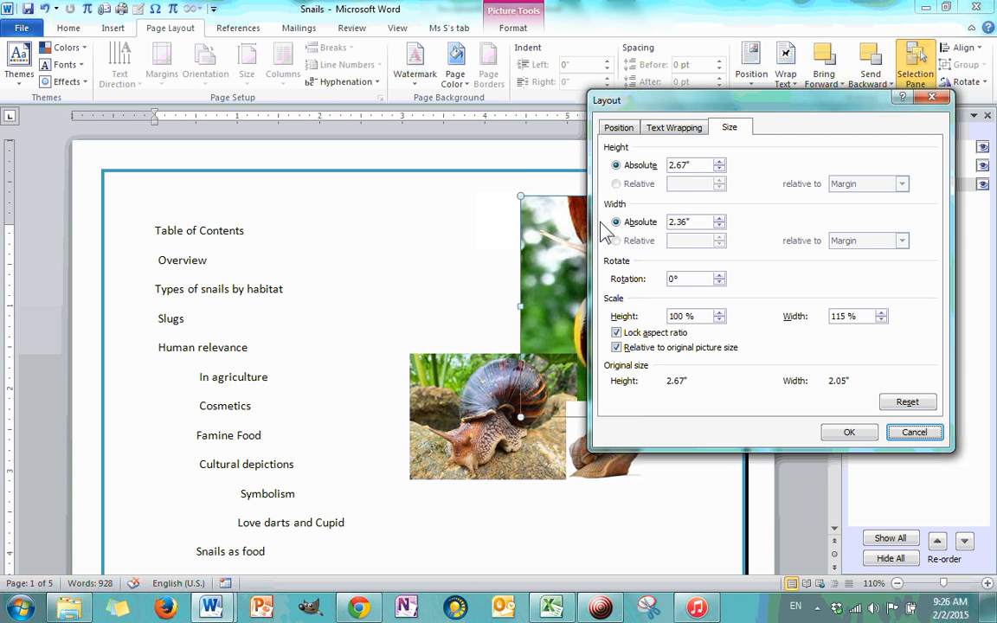
pyautogui.doubleClick(685, 165)
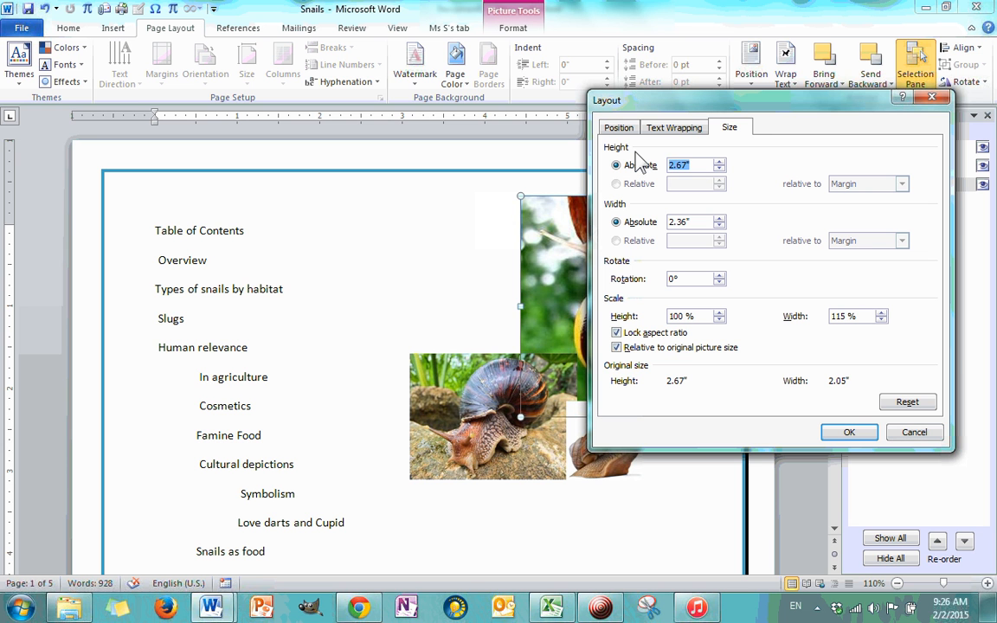
pyautogui.write('3')
pyautogui.press('Tab')
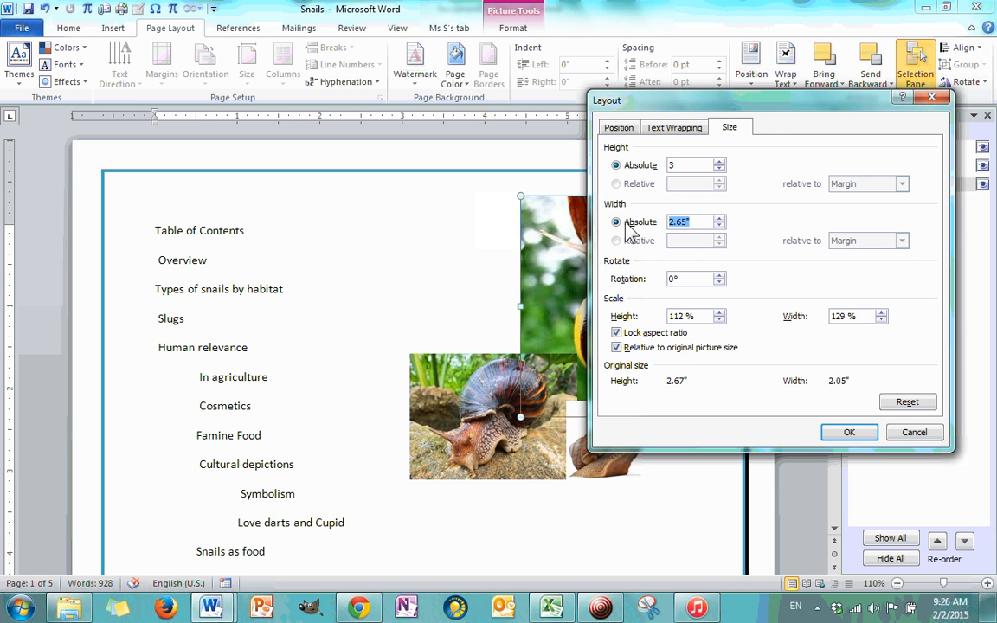
pyautogui.write('3')
pyautogui.click(692, 165)
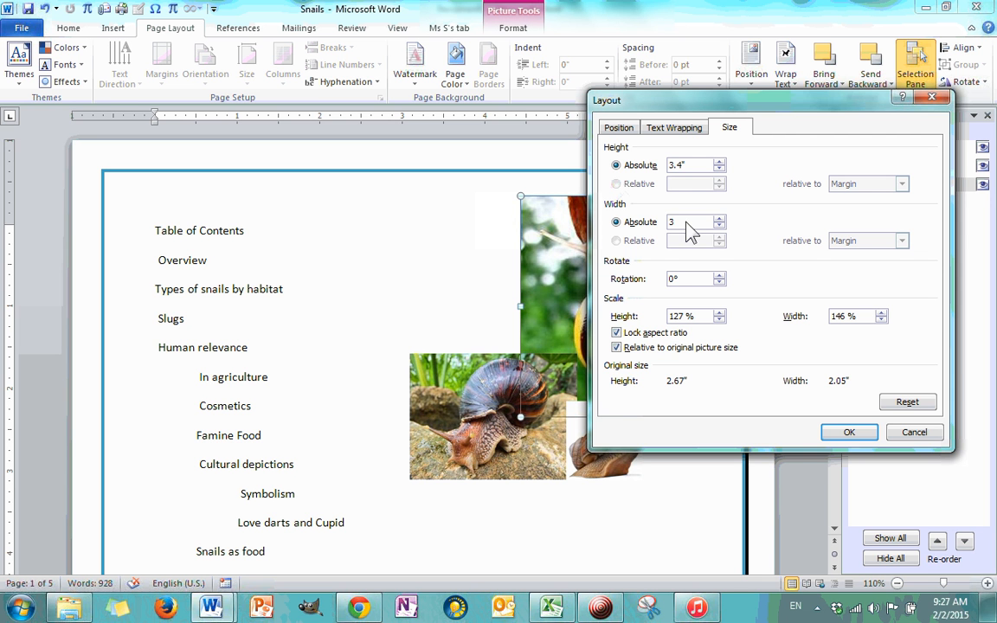
pyautogui.doubleClick(679, 165)
pyautogui.doubleClick(692, 222)
pyautogui.click(688, 165)
pyautogui.click(932, 98)
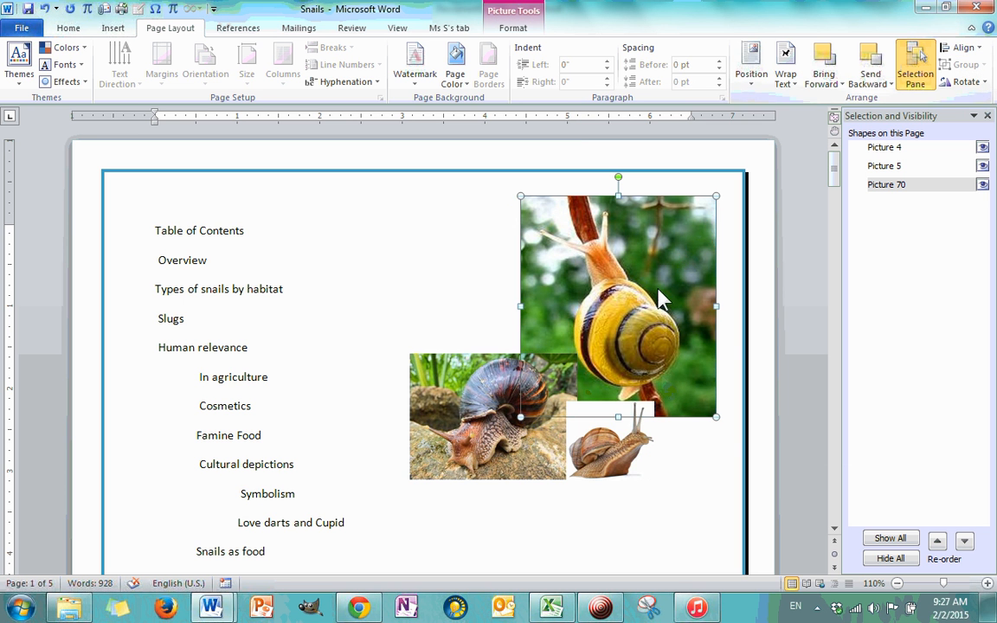
pyautogui.moveTo(519, 415); pyautogui.dragTo(523, 283)
# Unlock the yellow snail picture's aspect ratio, set its height and width to 3", and move it back inside the page border
pyautogui.click(965, 81)
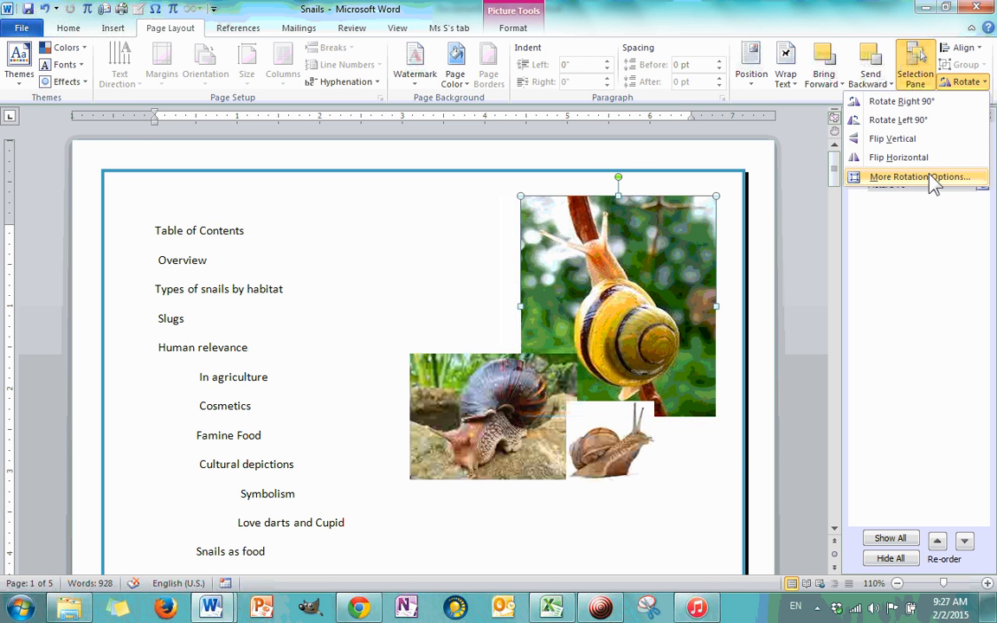
pyautogui.click(934, 176)
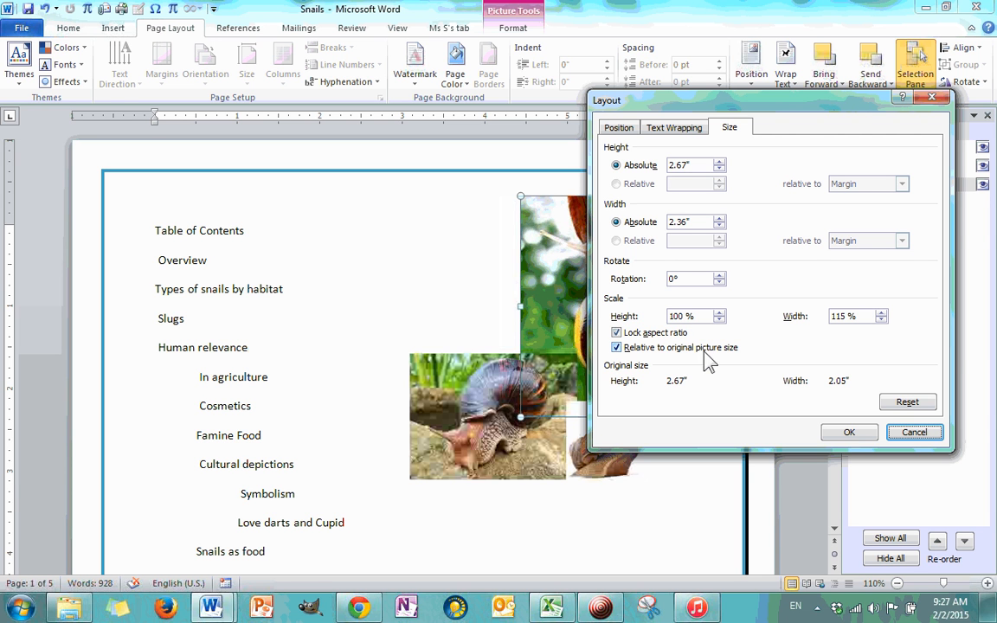
pyautogui.click(628, 332)
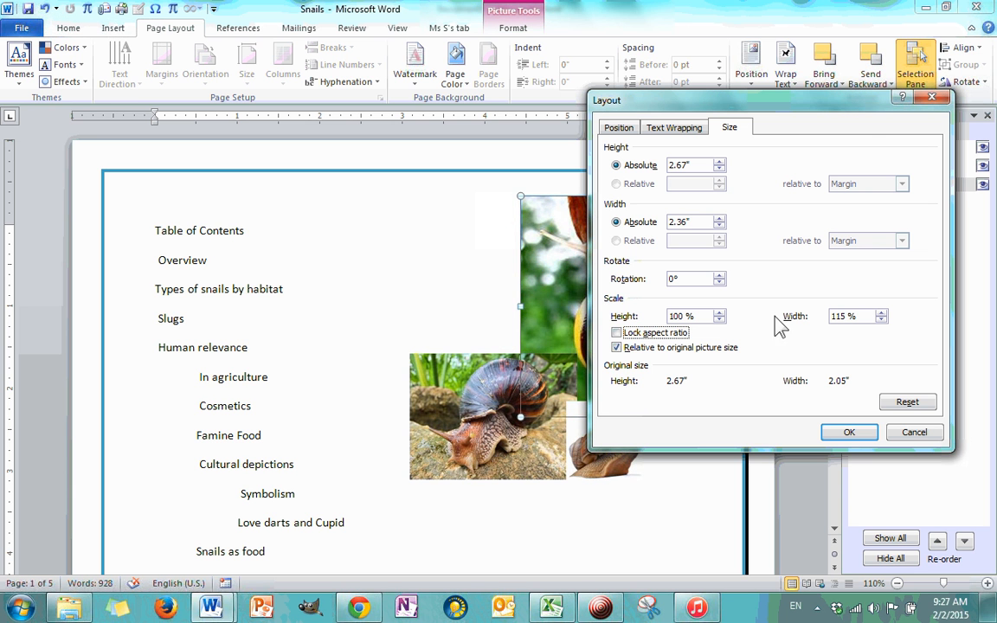
pyautogui.moveTo(696, 227); pyautogui.dragTo(629, 232)
pyautogui.write('3')
pyautogui.moveTo(696, 167); pyautogui.dragTo(641, 175)
pyautogui.write('3')
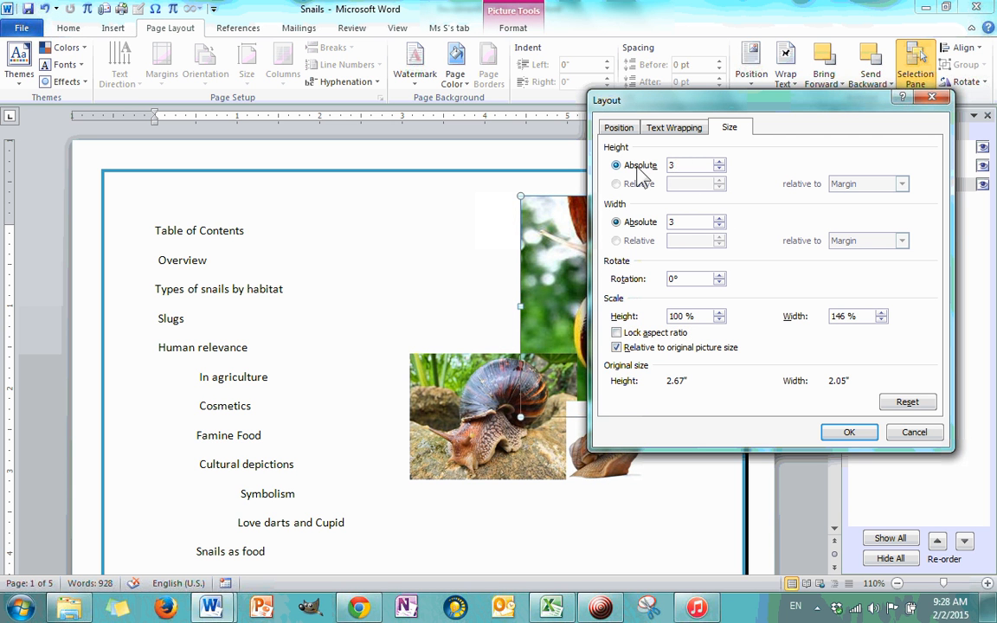
pyautogui.click(848, 433)
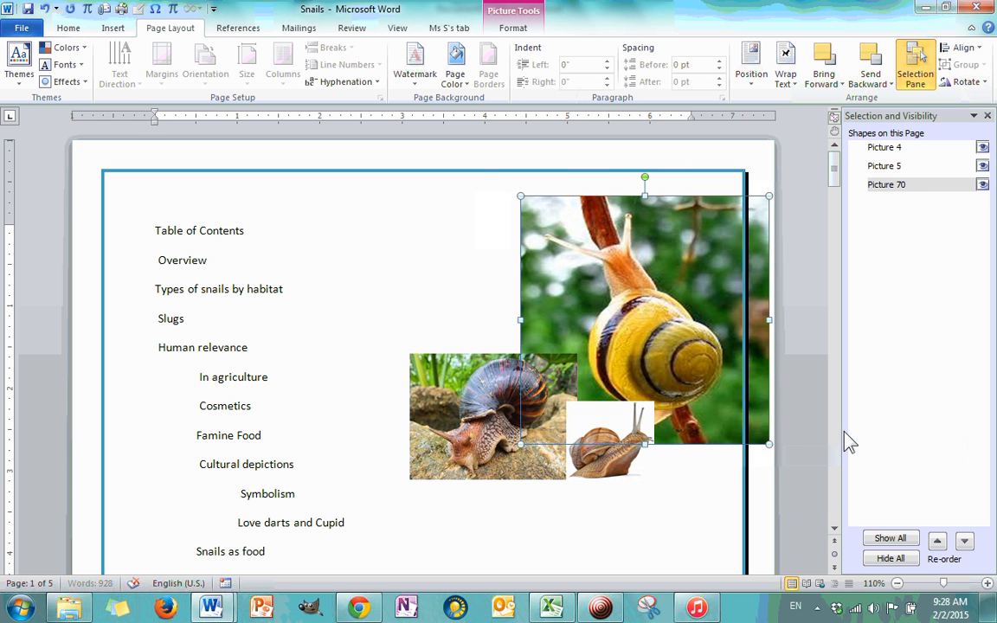
pyautogui.moveTo(693, 361); pyautogui.dragTo(656, 345)
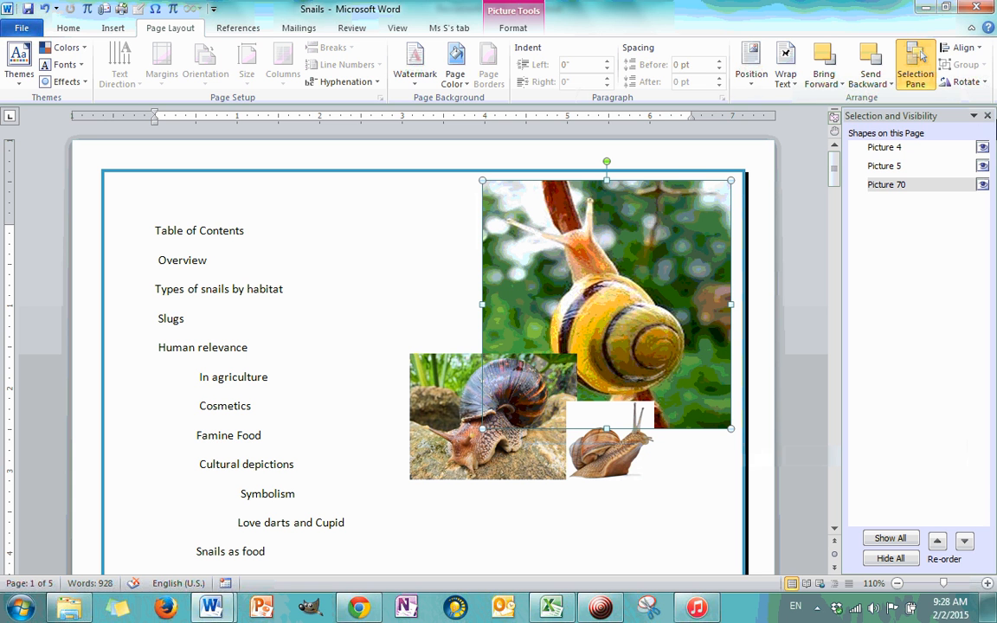
# Reset the yellow snail picture to its original size, and move it up to the page border's upper edge
pyautogui.click(967, 81)
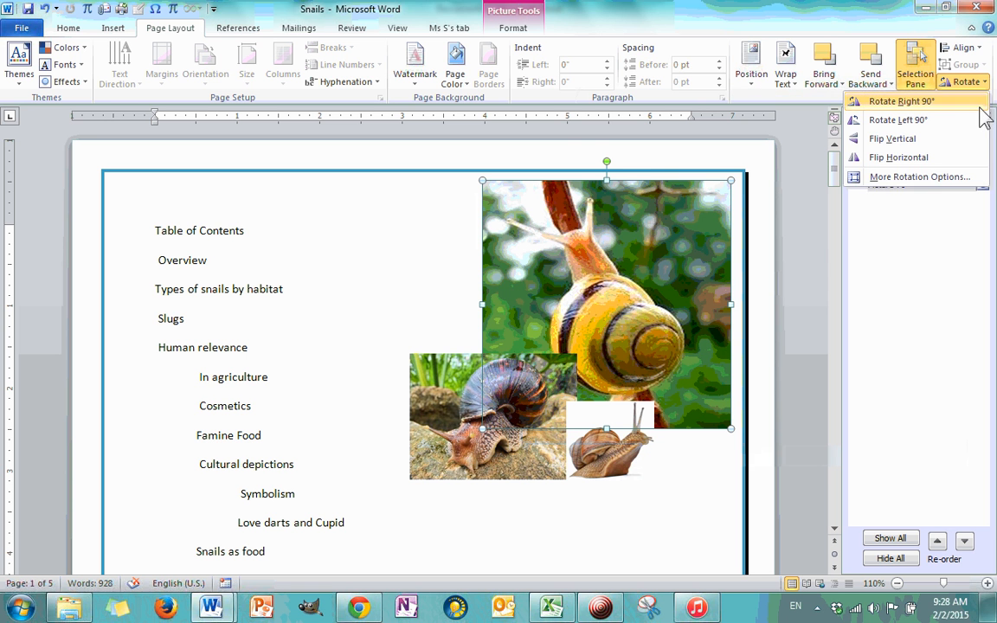
pyautogui.click(917, 176)
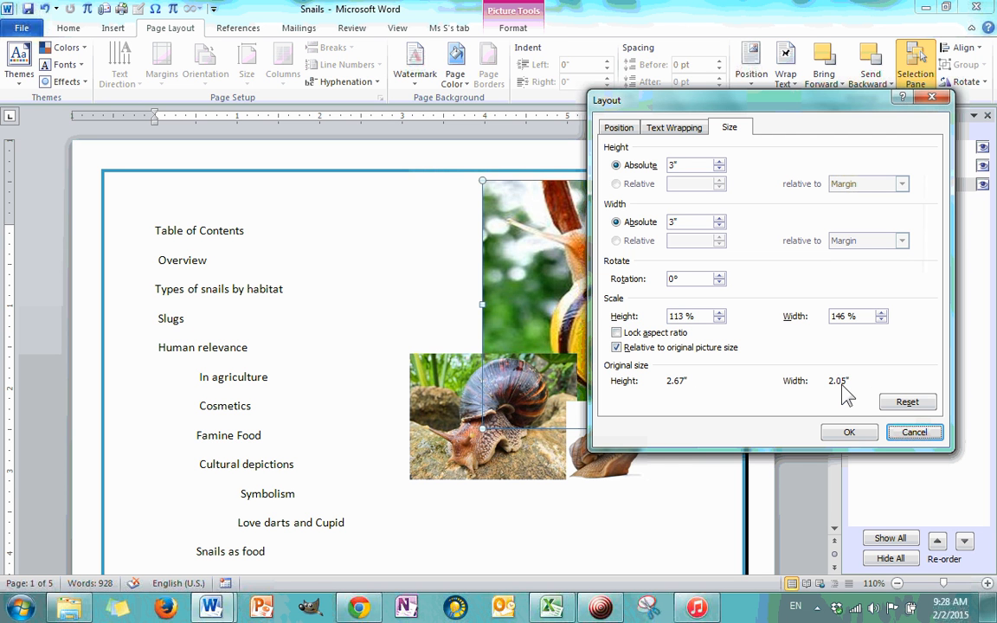
pyautogui.click(900, 404)
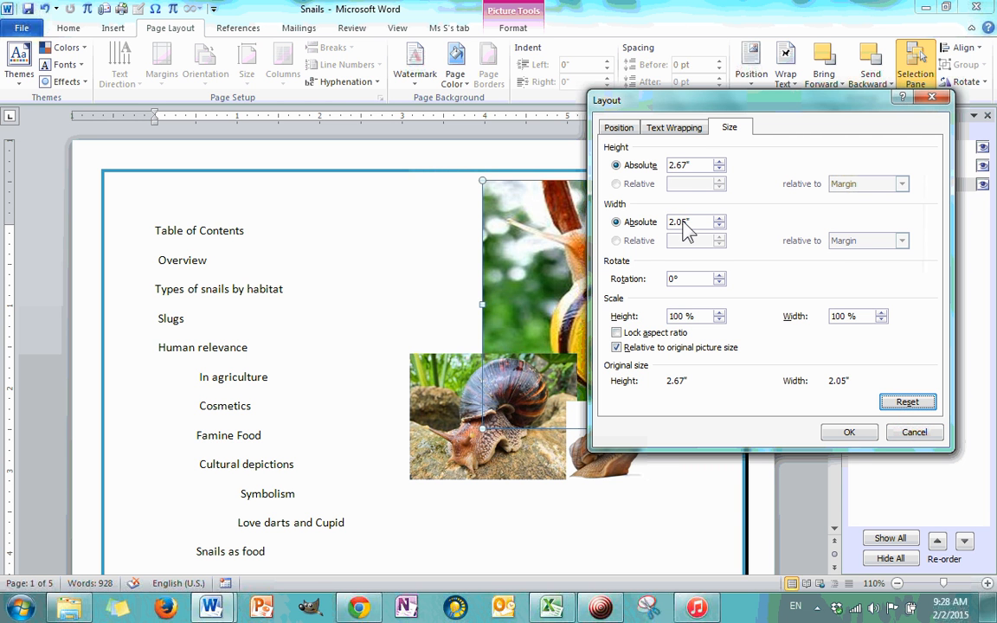
pyautogui.click(848, 432)
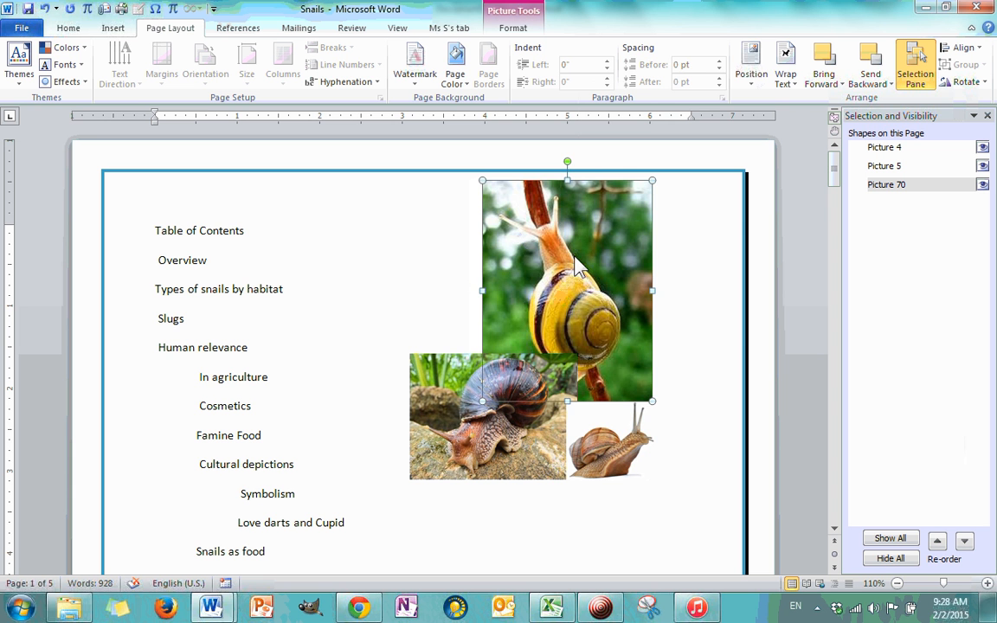
pyautogui.moveTo(578, 268)
pyautogui.mouseDown()
pyautogui.moveTo(620, 299)
pyautogui.moveTo(585, 257)
pyautogui.mouseUp()
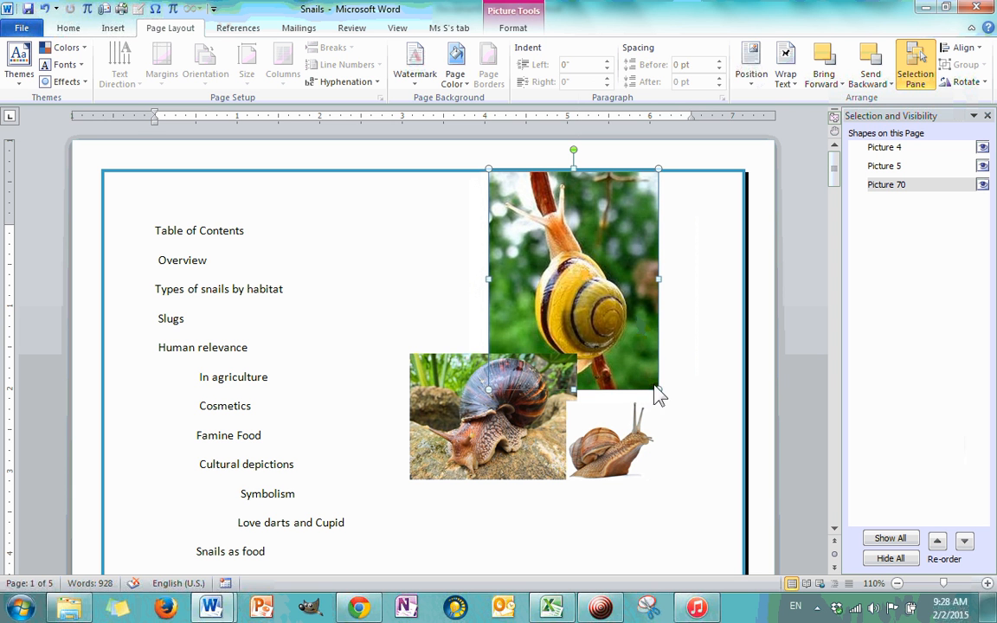
# Try enlarging the yellow snail picture from its lower-right corner, and undo the resize
pyautogui.moveTo(659, 397); pyautogui.dragTo(705, 443)
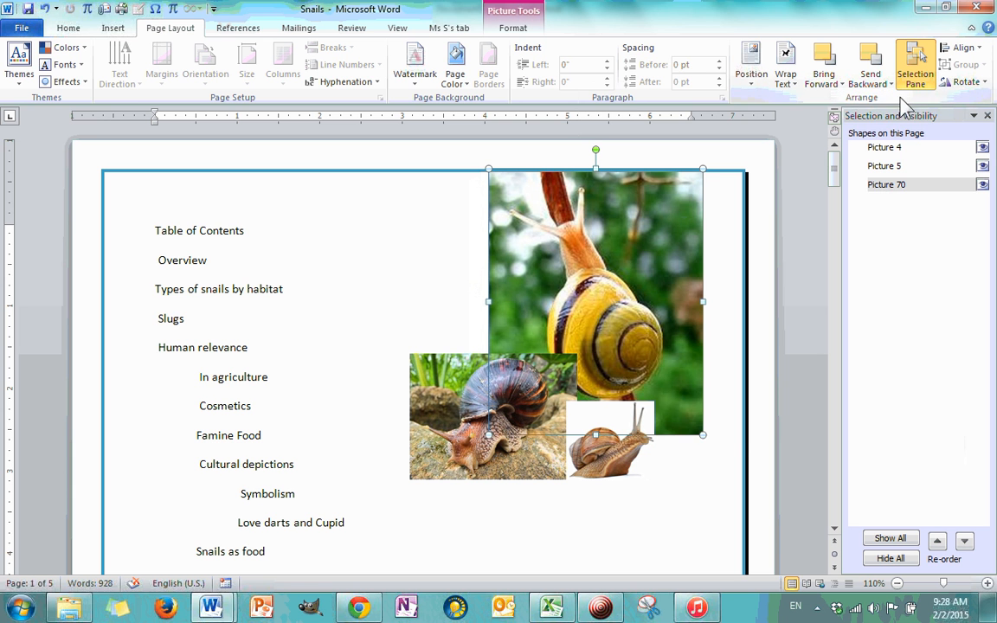
pyautogui.hotkey('ctrl', 'z')
# Lock the aspect ratio of the yellow snail picture in its size options
pyautogui.click(983, 80)
pyautogui.click(939, 183)
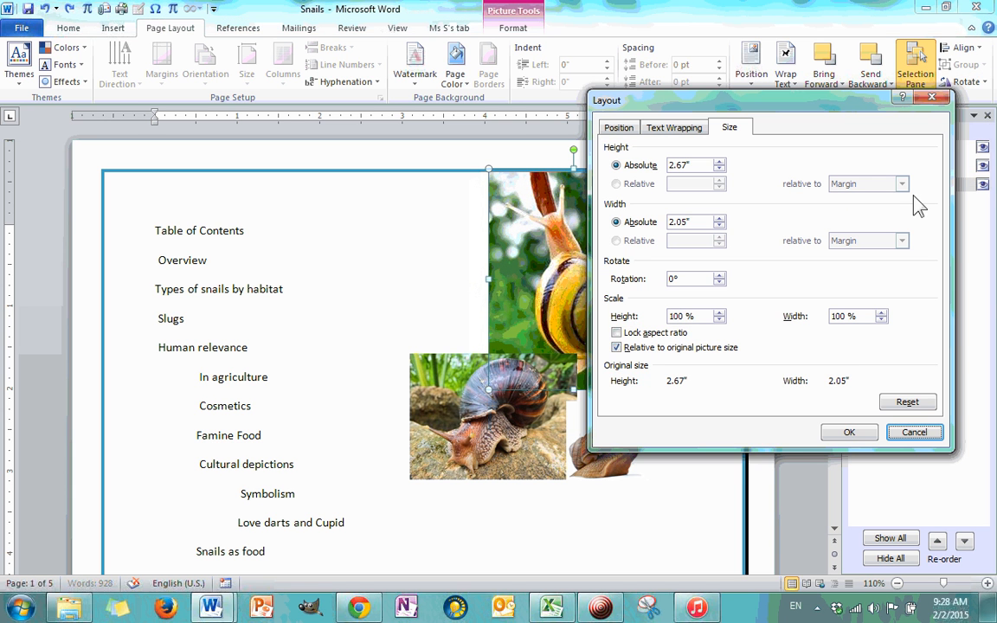
pyautogui.click(616, 333)
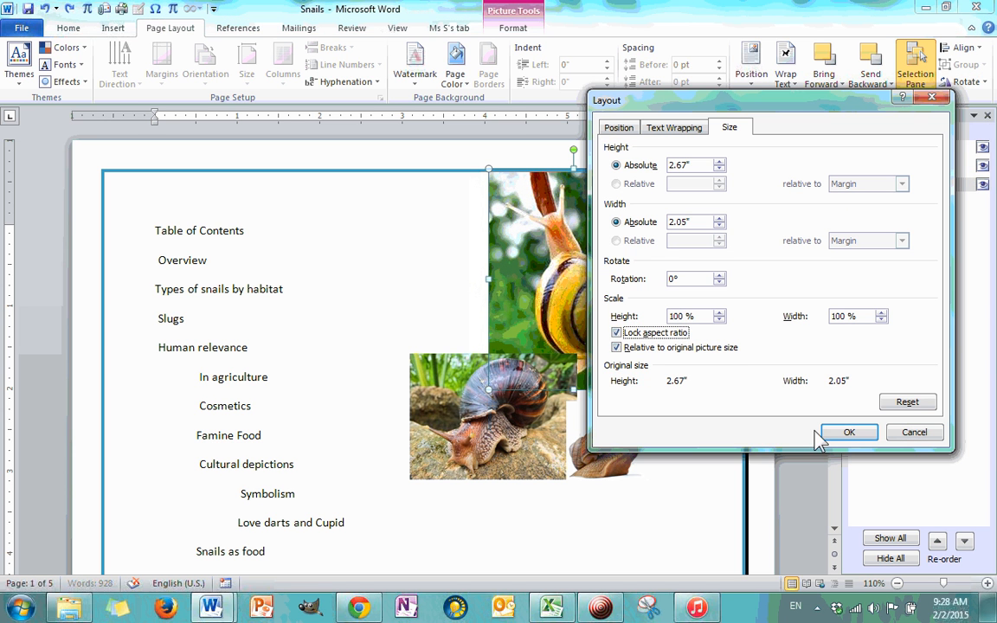
pyautogui.click(846, 435)
# Enlarge the yellow snail picture from its lower-right corner to about 3.18" by 2.44", and move it slightly down and right inside the page border
pyautogui.moveTo(658, 391); pyautogui.dragTo(690, 431)
pyautogui.click(699, 473)
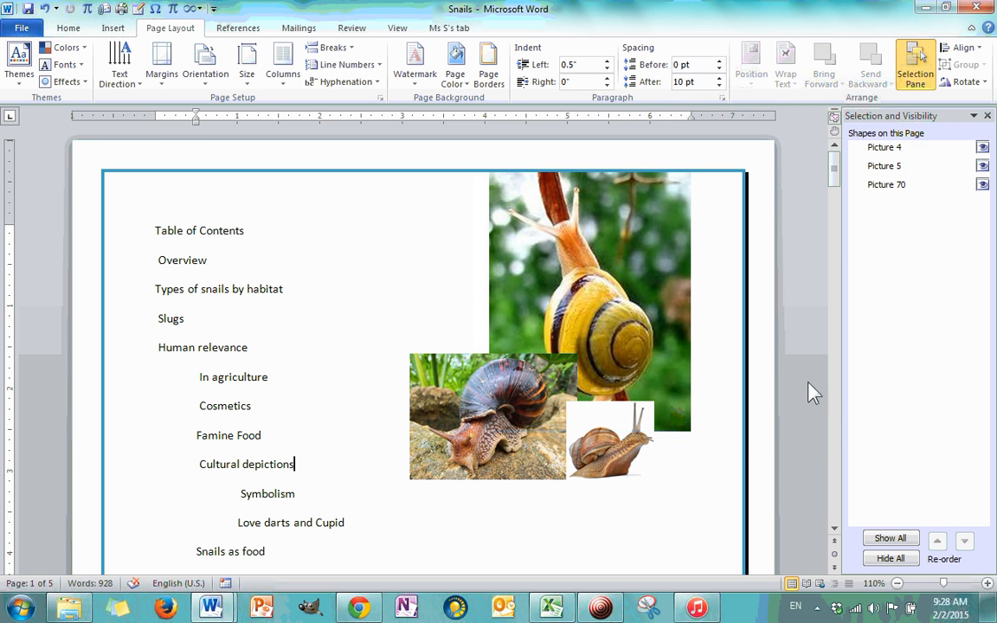
pyautogui.moveTo(687, 340); pyautogui.dragTo(700, 348)
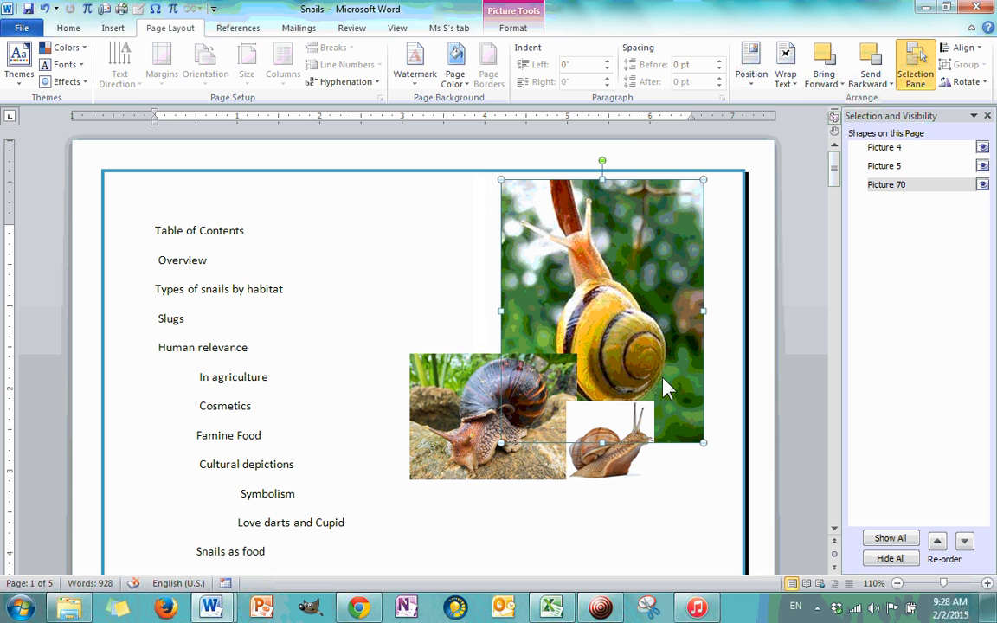
# Rotate the yellow snail picture to exactly 13° through the detailed rotation options
pyautogui.click(967, 82)
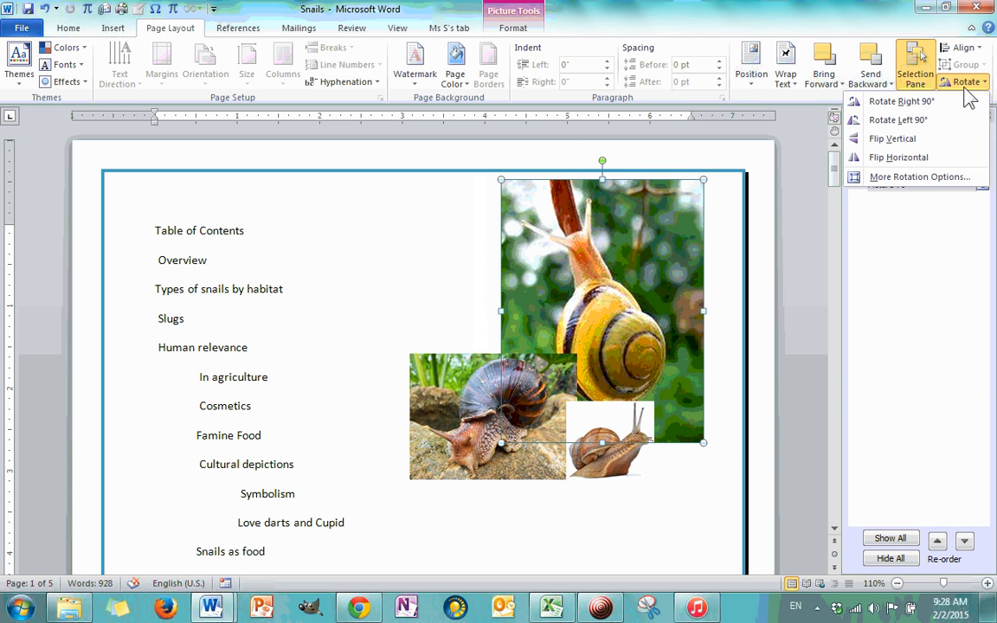
pyautogui.click(933, 181)
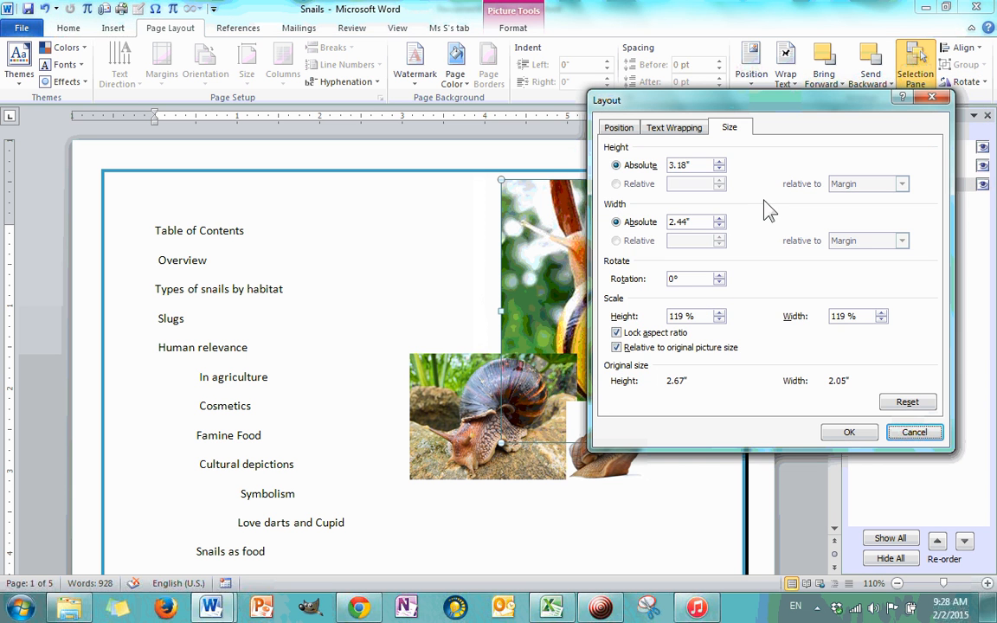
pyautogui.click(719, 275)
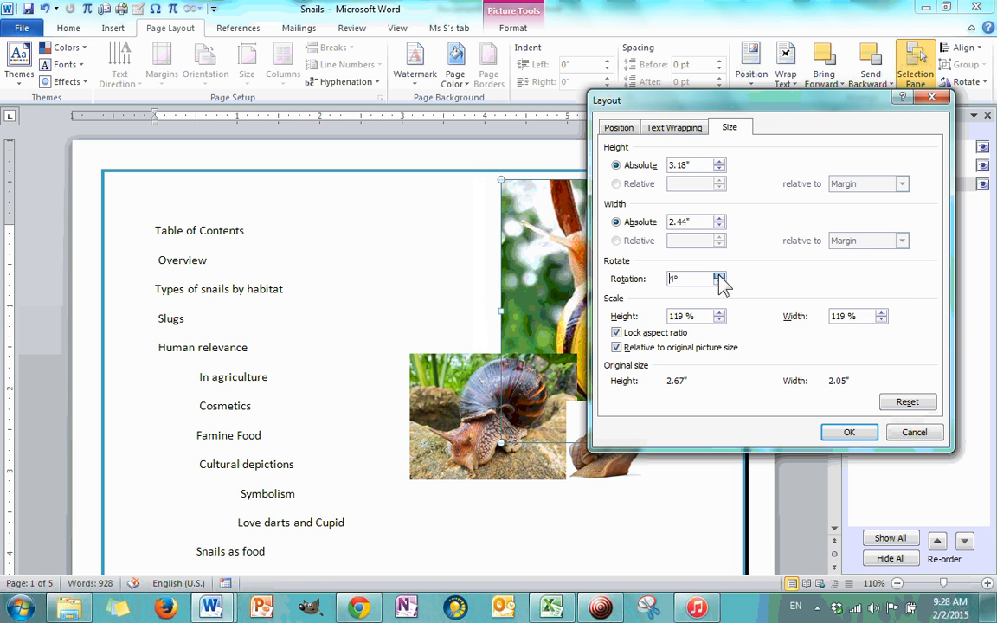
pyautogui.click(718, 276)
pyautogui.click(718, 275)
pyautogui.click(718, 275)
pyautogui.click(718, 275)
pyautogui.click(835, 437)
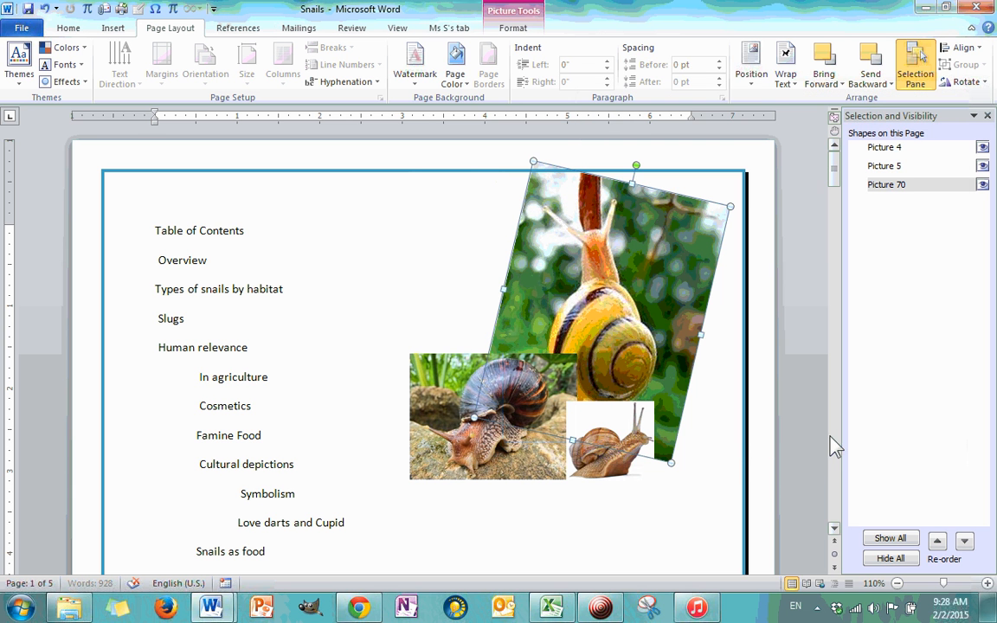
# Scale the yellow snail picture to 133 % in height and width with the aspect ratio locked
pyautogui.click(982, 82)
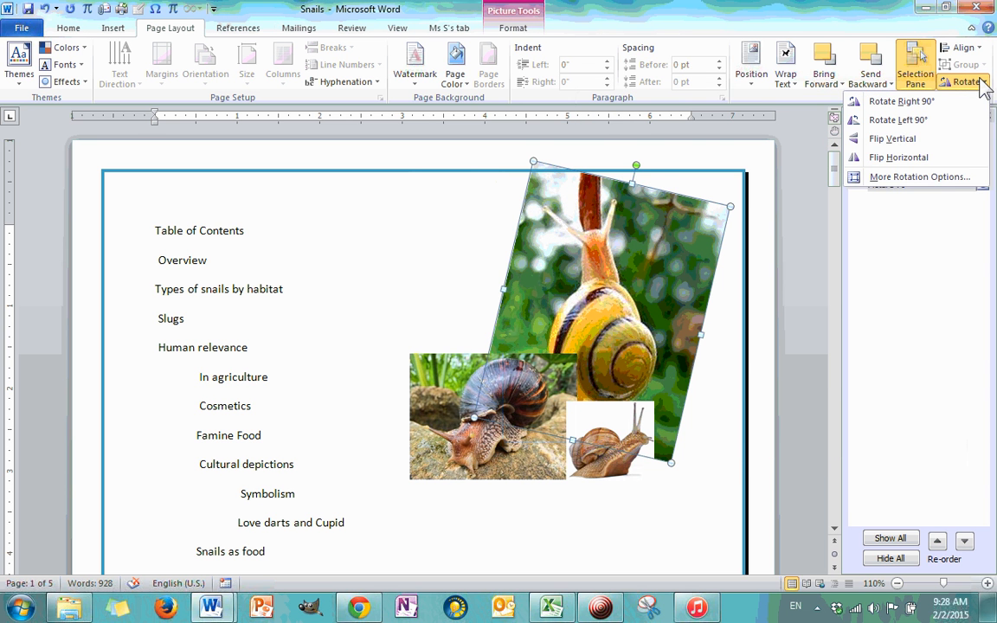
pyautogui.click(947, 177)
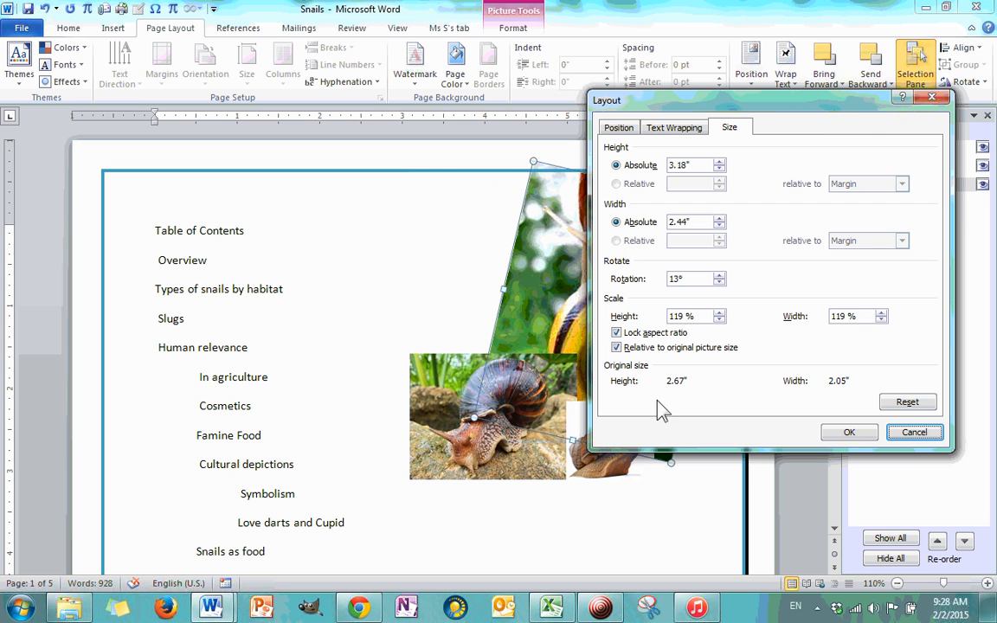
pyautogui.click(718, 312)
pyautogui.click(718, 313)
pyautogui.click(718, 312)
pyautogui.click(718, 312)
pyautogui.click(718, 312)
pyautogui.click(718, 313)
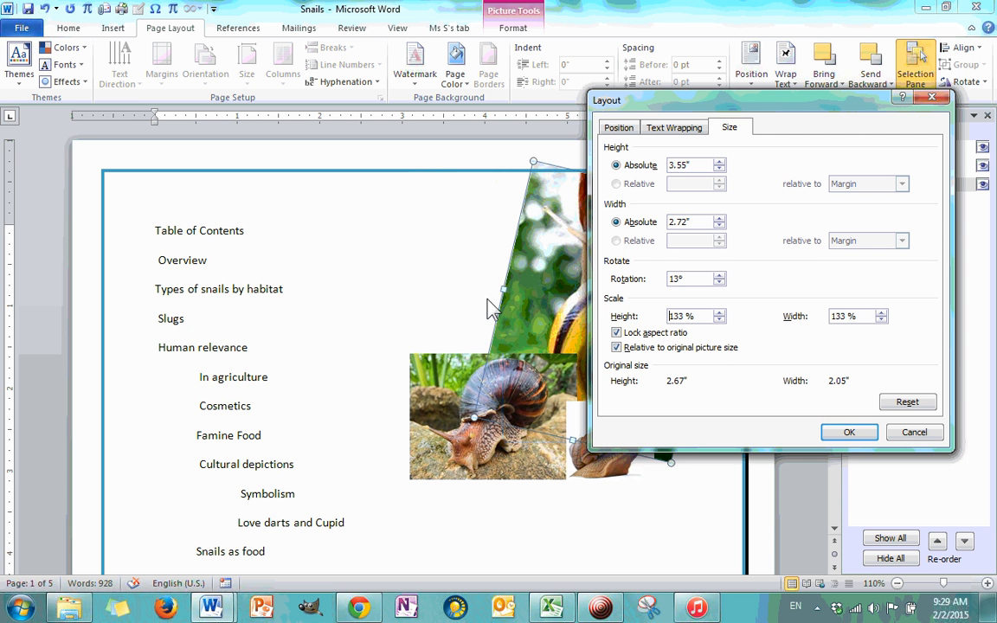
pyautogui.click(844, 435)
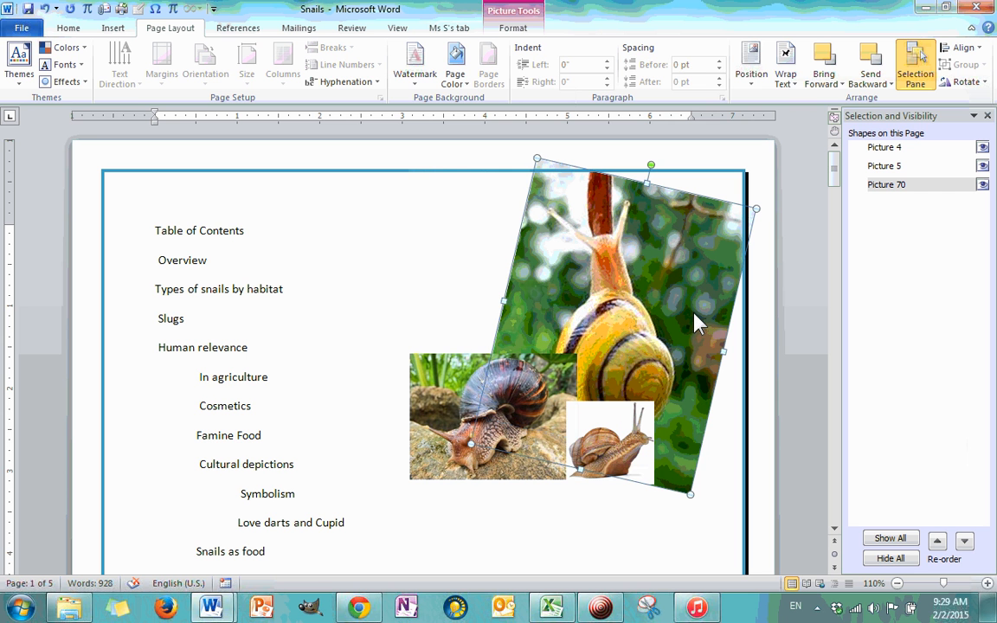
# Reduce the yellow snail picture's scale to 119 %, and toggle scaling relative to the original picture size off and back on
pyautogui.click(964, 81)
pyautogui.click(936, 177)
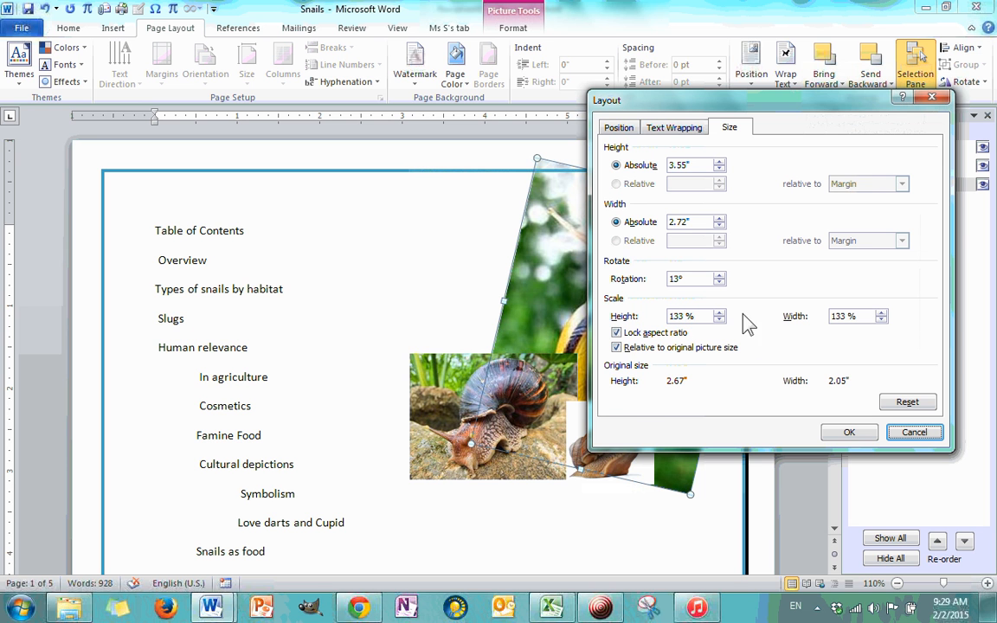
pyautogui.click(681, 318)
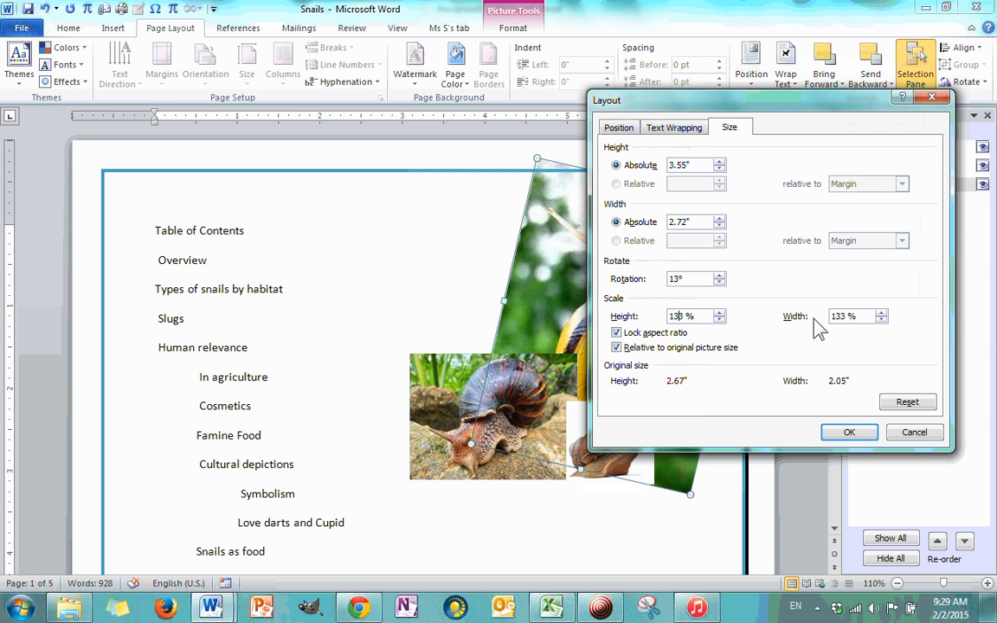
pyautogui.click(719, 320)
pyautogui.click(719, 320)
pyautogui.click(719, 320)
pyautogui.click(719, 320)
pyautogui.click(719, 320)
pyautogui.click(719, 320)
pyautogui.click(719, 320)
pyautogui.click(719, 320)
pyautogui.click(719, 321)
pyautogui.click(719, 320)
pyautogui.click(719, 320)
pyautogui.click(719, 321)
pyautogui.click(719, 320)
pyautogui.click(719, 320)
pyautogui.click(628, 347)
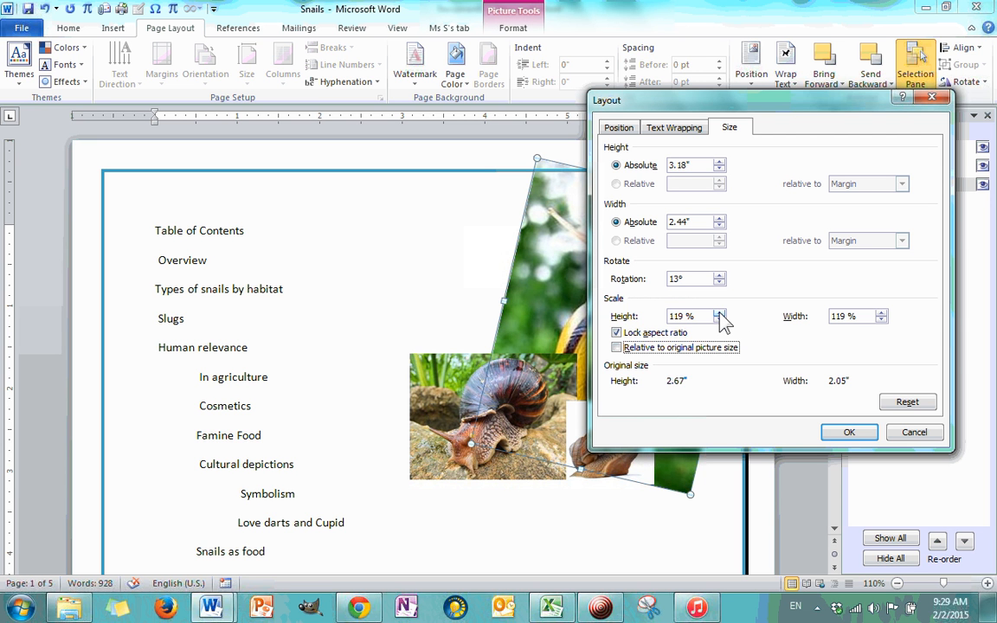
pyautogui.click(617, 348)
pyautogui.click(852, 432)
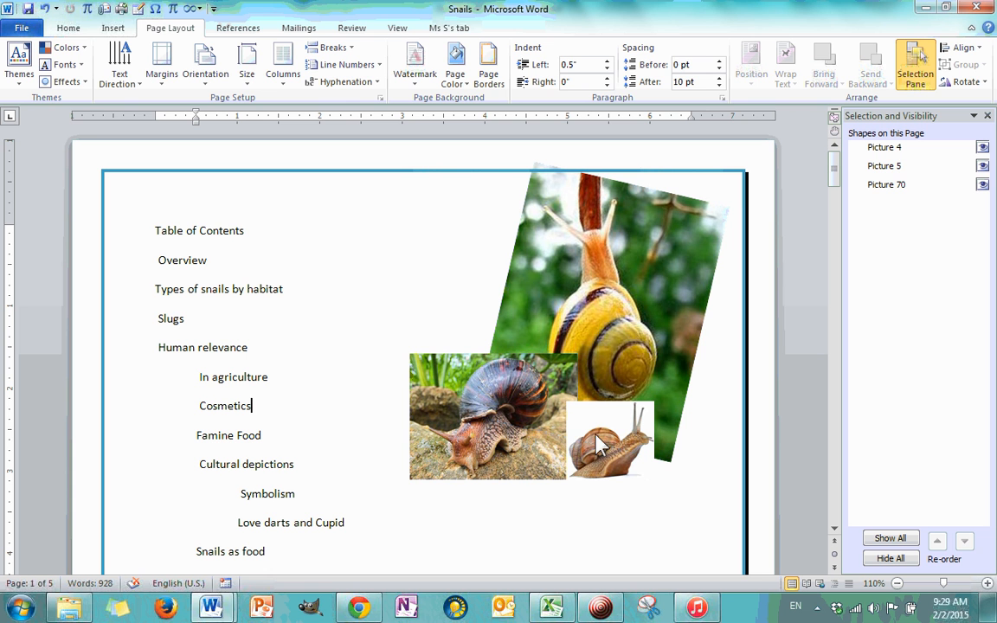
pyautogui.click(630, 315)
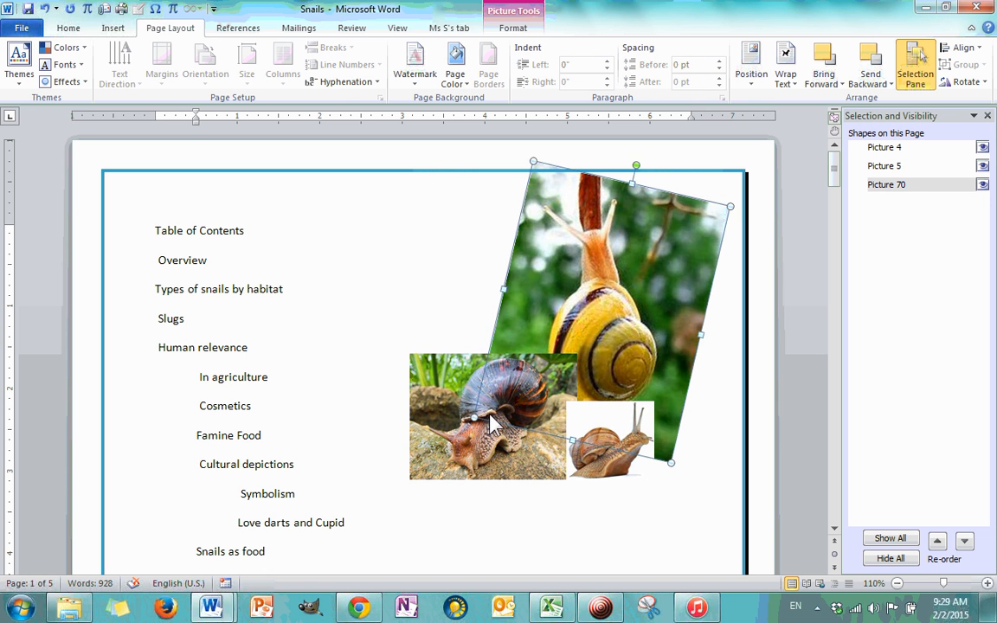
pyautogui.click(469, 440)
pyautogui.click(622, 448)
pyautogui.click(622, 348)
pyautogui.click(441, 401)
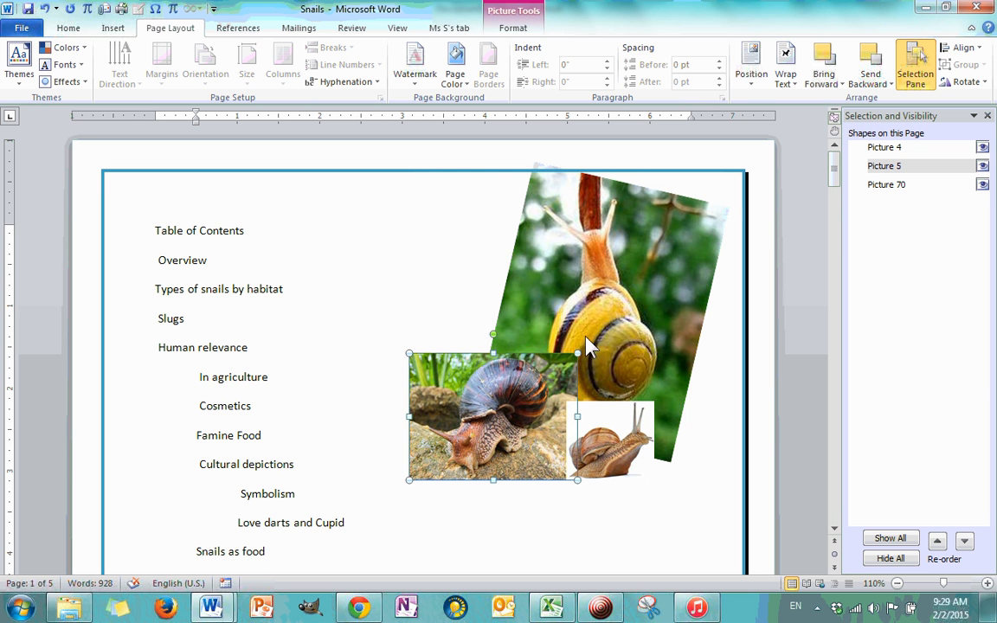
pyautogui.click(608, 335)
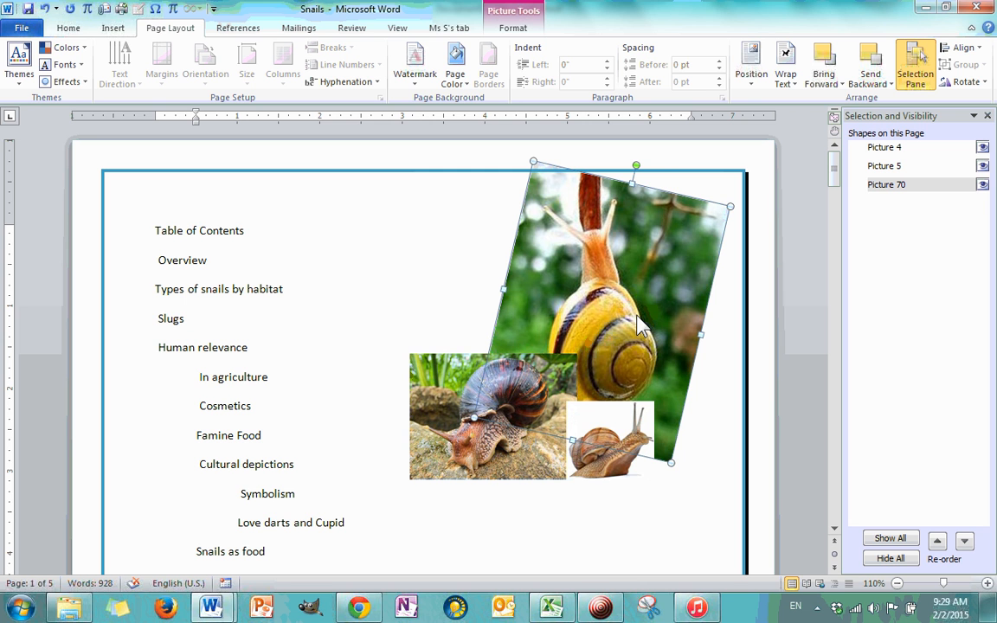